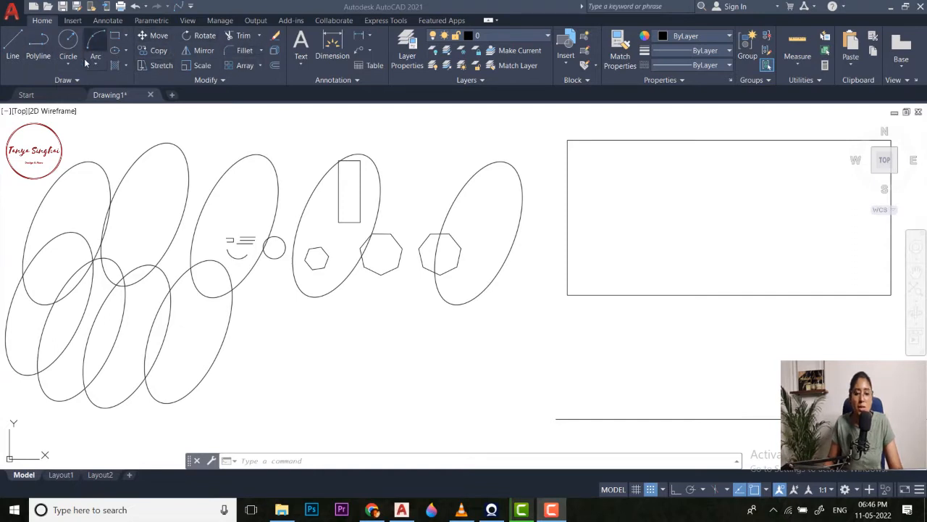
# - Draw a horizontal line of arbitrary length below the ellipses and the existing line, using two picked points
pyautogui.scroll(-2, 414, 238)
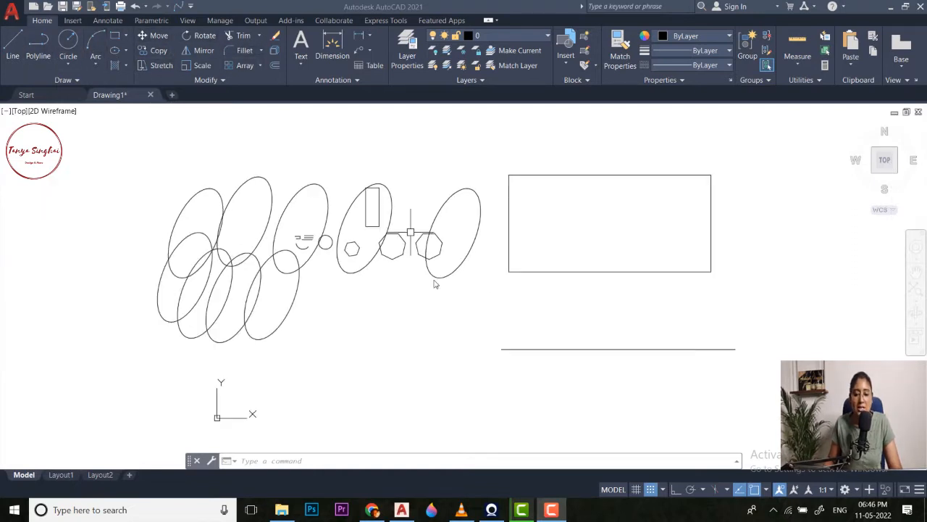
pyautogui.moveTo(381, 256); pyautogui.dragTo(350, 224, button='middle')
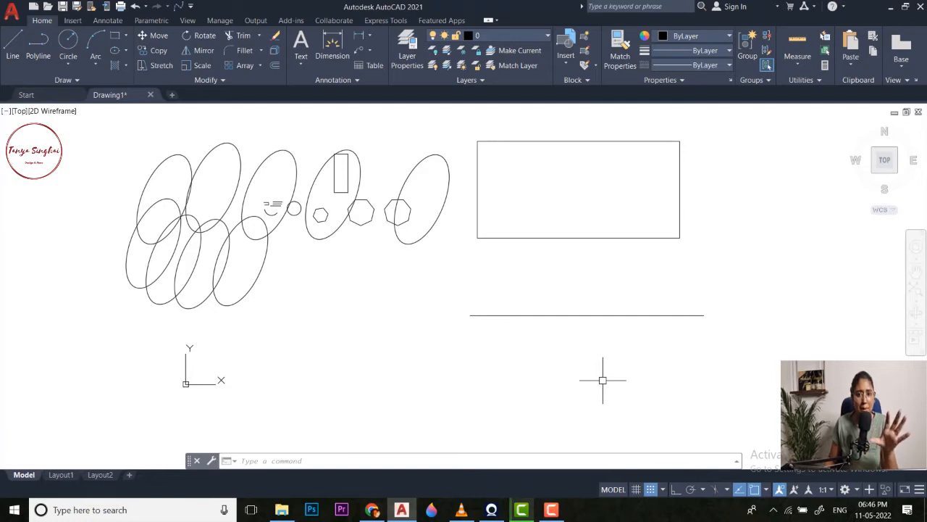
pyautogui.click(12, 45)
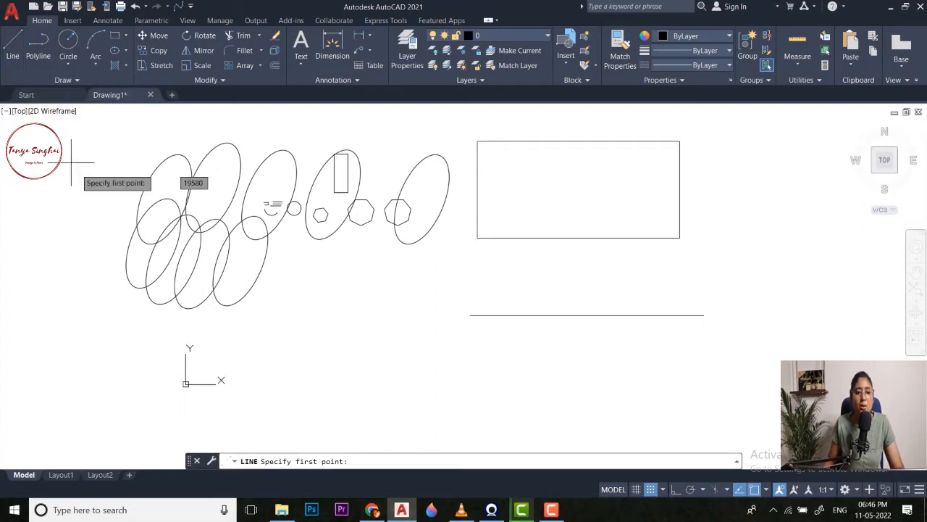
pyautogui.click(266, 353)
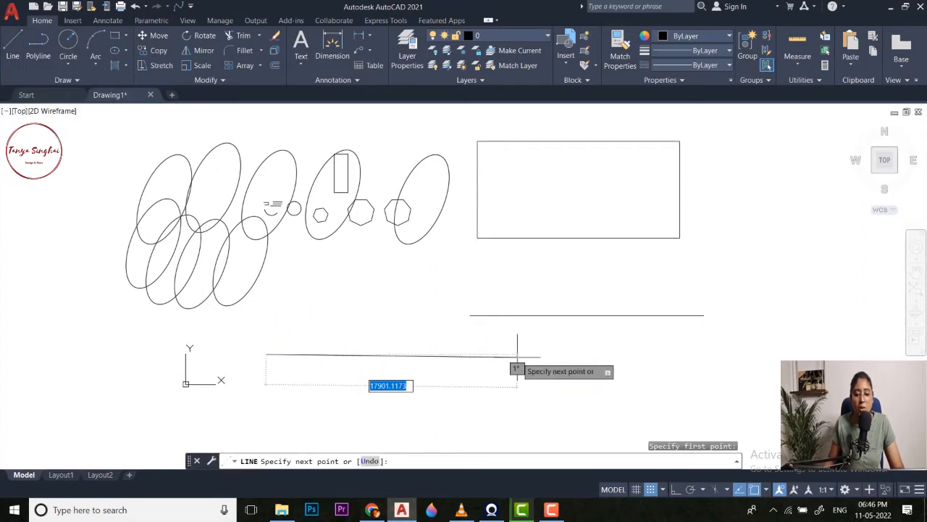
pyautogui.click(541, 353)
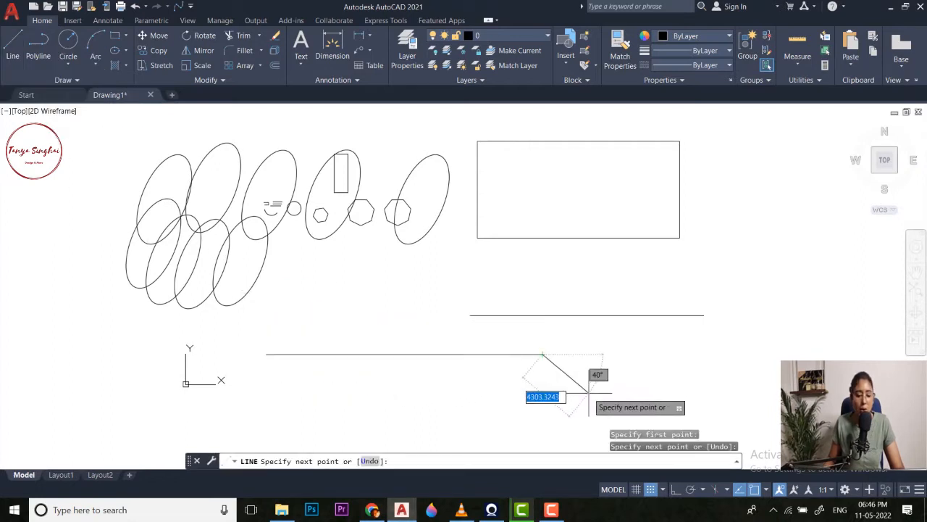
pyautogui.press('Escape')
# - Move the new horizontal line up to just beneath the ellipses, above the existing line
pyautogui.scroll(-3, 459, 372)
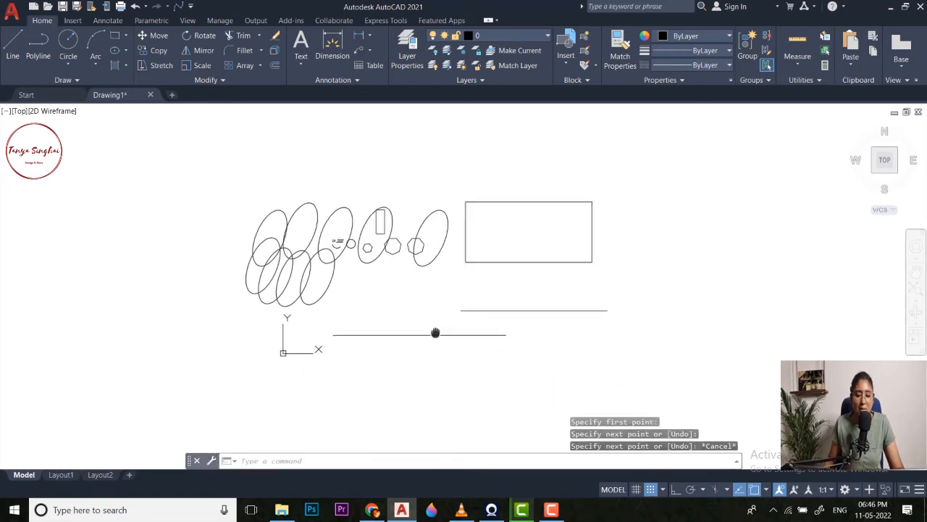
pyautogui.click(459, 339)
pyautogui.click(436, 299)
pyautogui.write('m')
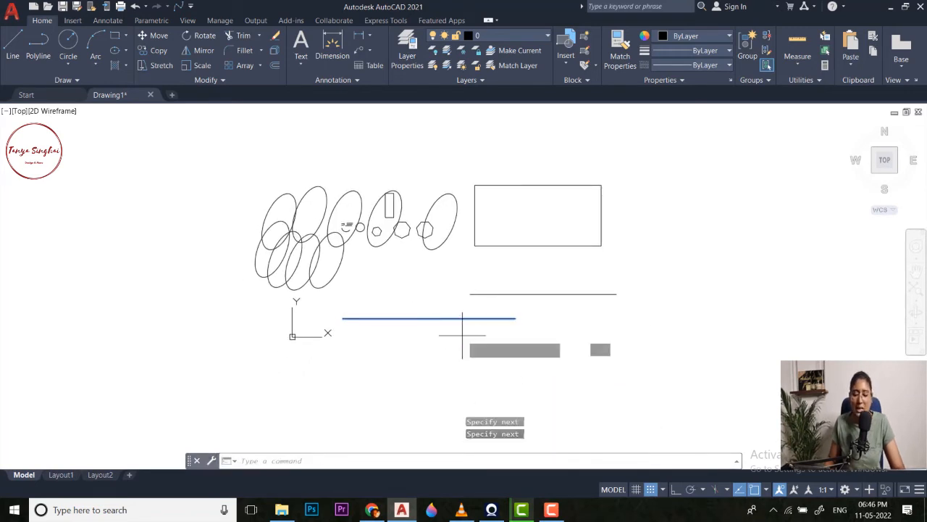
pyautogui.press('Return')
pyautogui.click(463, 317)
pyautogui.click(480, 281)
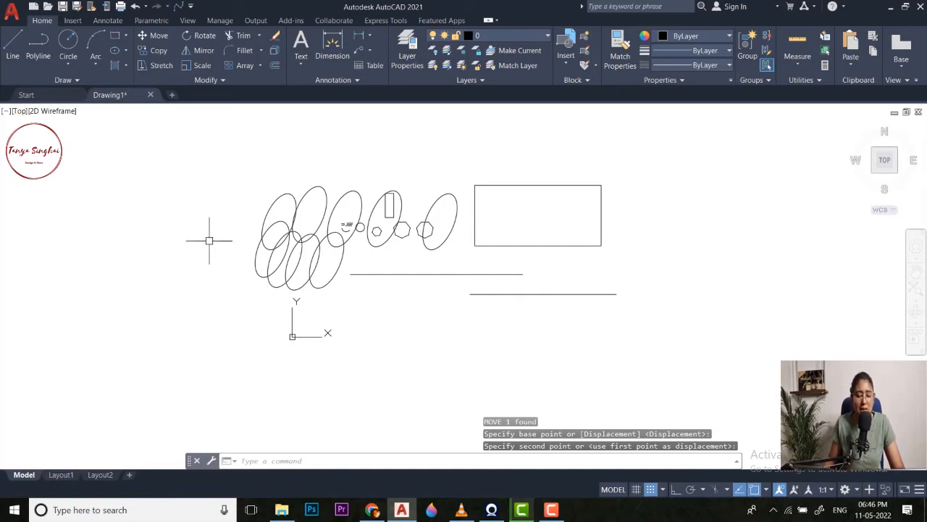
# - Draw a horizontal line 2000 units long in the empty area below the existing shapes
pyautogui.click(13, 45)
pyautogui.moveTo(149, 201); pyautogui.dragTo(122, 141, button='middle')
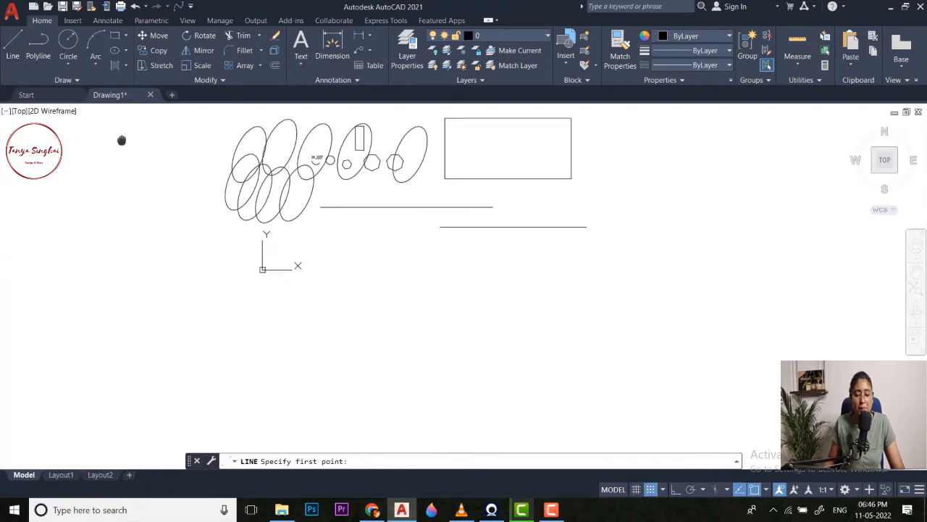
pyautogui.click(319, 325)
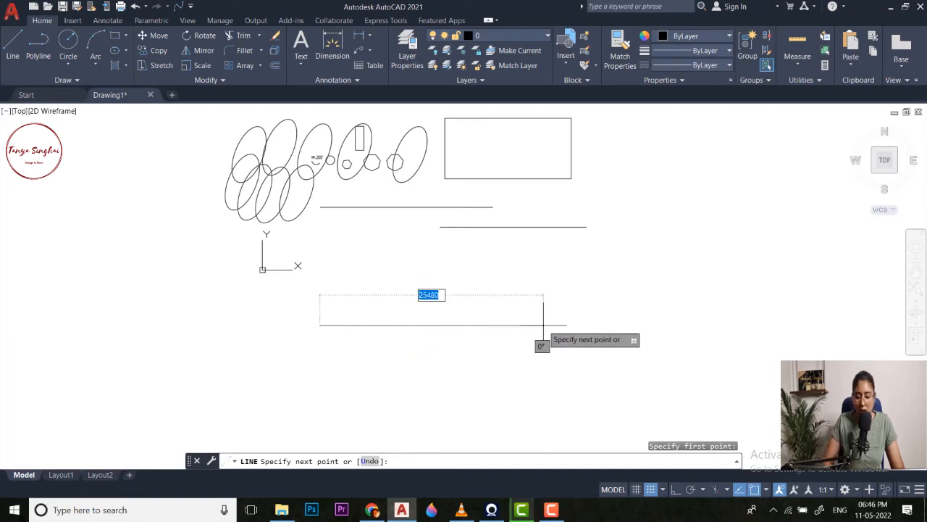
pyautogui.write('2')
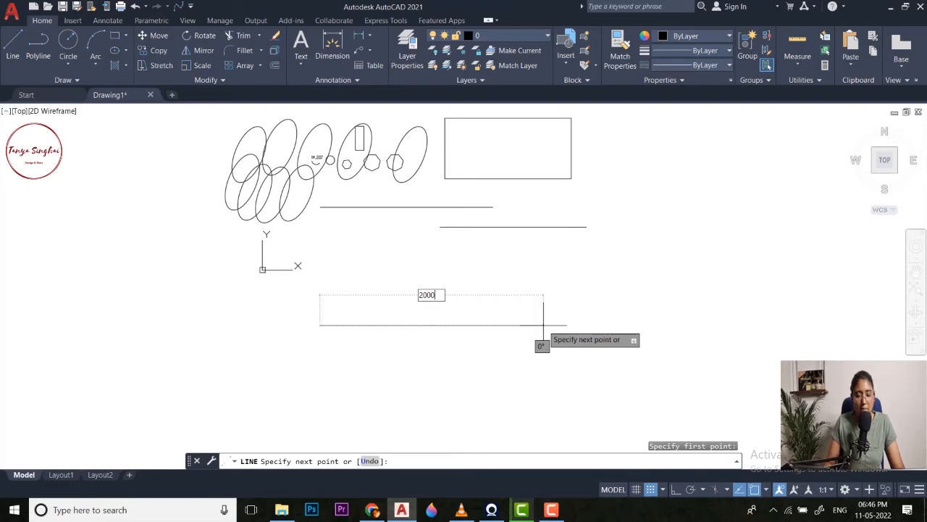
pyautogui.write('000')
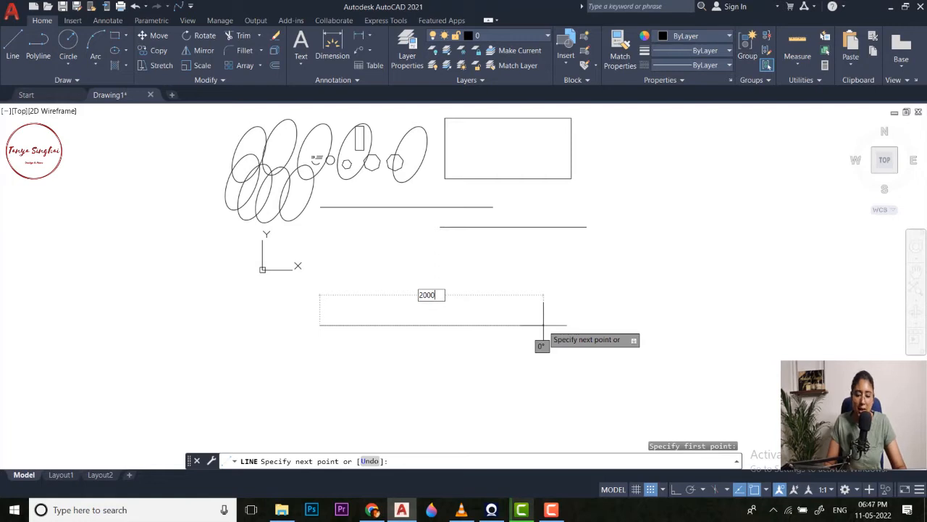
pyautogui.press('Return')
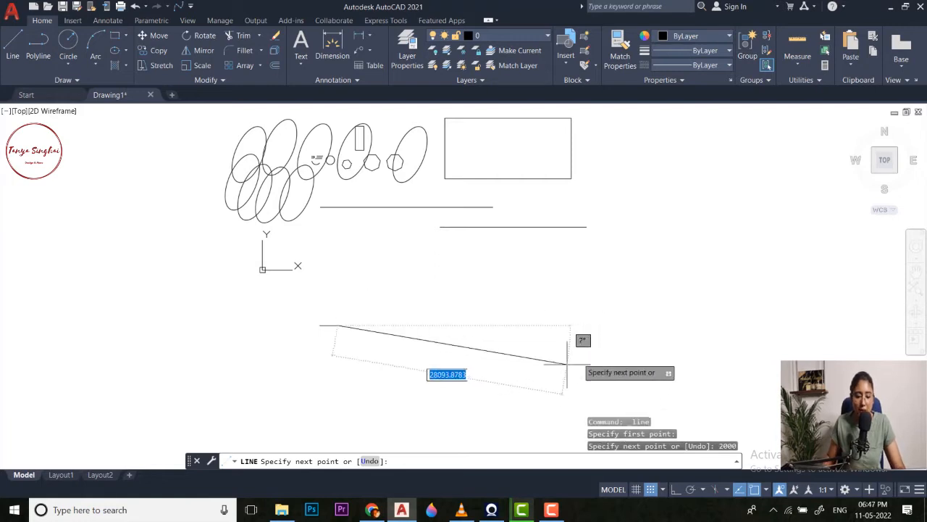
pyautogui.scroll(4, 341, 352)
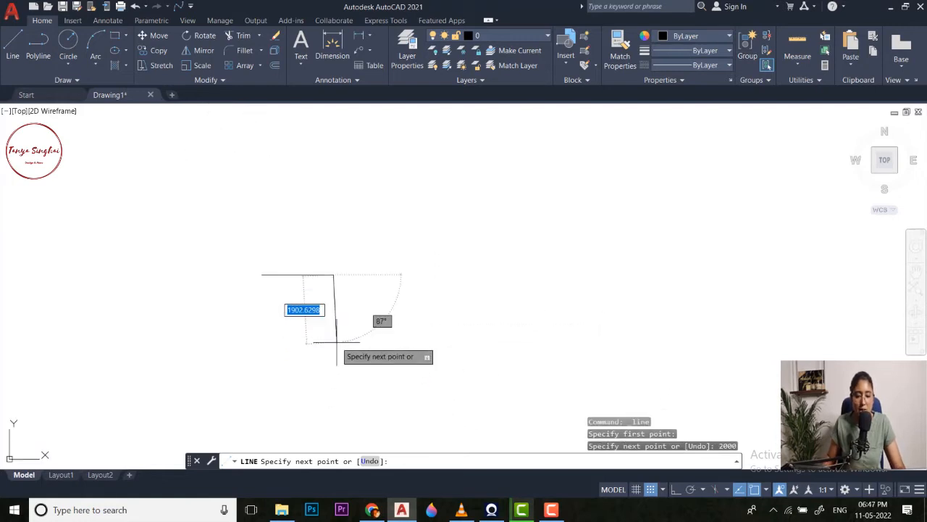
pyautogui.press('Escape')
# - Move the 2000-unit line up to just below the left end of the long horizontal line
pyautogui.moveTo(413, 300); pyautogui.dragTo(429, 315, button='middle')
pyautogui.click(437, 276)
pyautogui.click(358, 353)
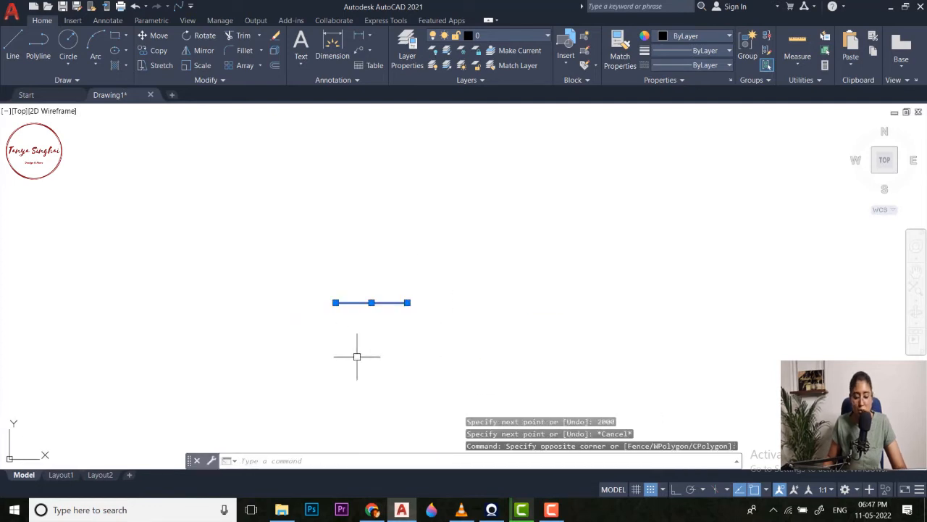
pyautogui.write('m')
pyautogui.press('Return')
pyautogui.click(443, 348)
pyautogui.scroll(-4, 454, 348)
pyautogui.scroll(5, 435, 283)
pyautogui.click(420, 253)
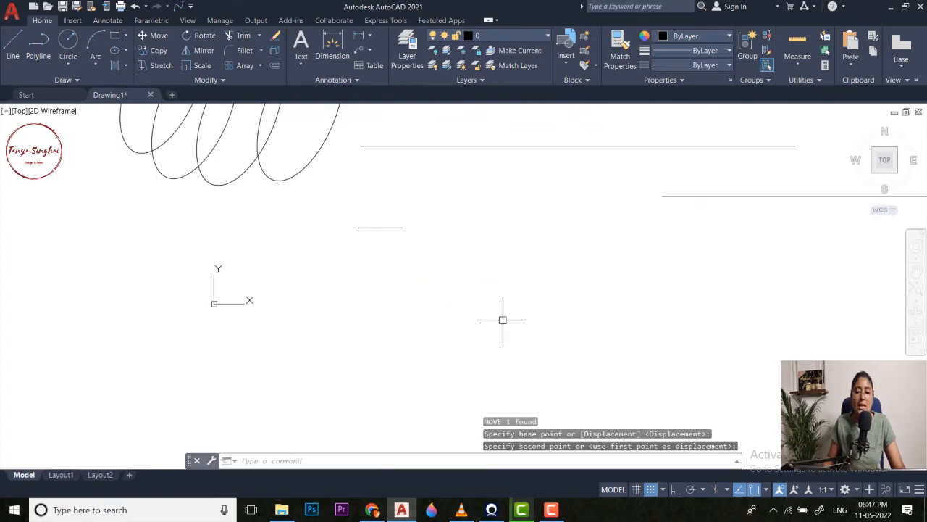
# - Draw a nearly horizontal line 20000 units long below the short 2000-unit line
pyautogui.moveTo(418, 246); pyautogui.dragTo(419, 315, button='middle')
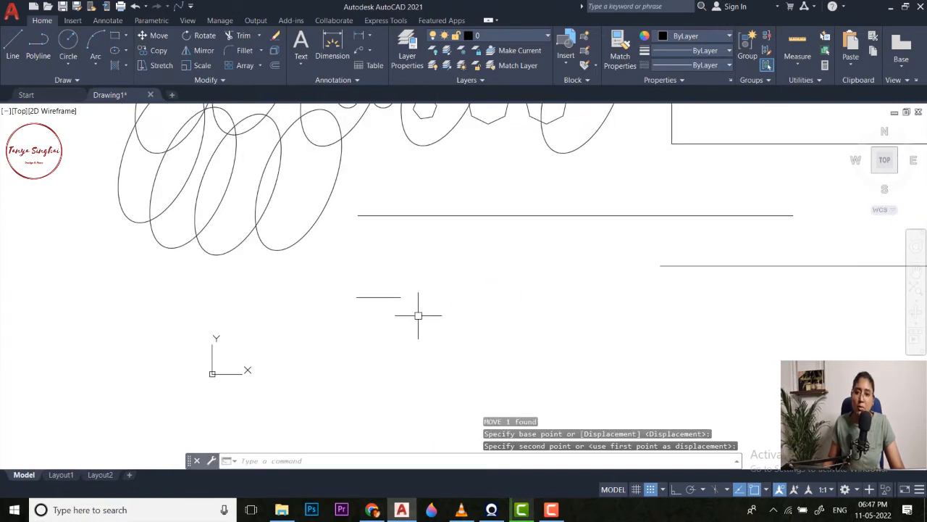
pyautogui.scroll(-2, 428, 302)
pyautogui.moveTo(442, 282); pyautogui.dragTo(437, 289, button='middle')
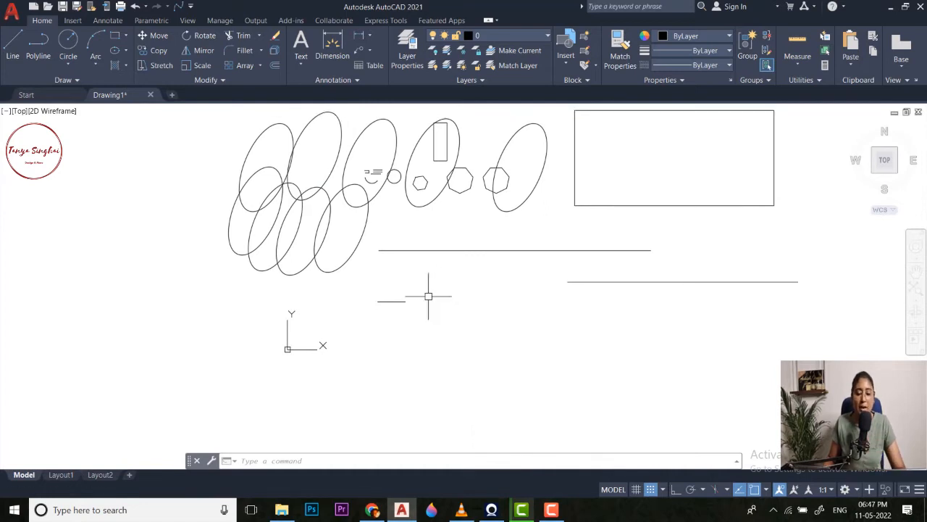
pyautogui.scroll(2, 405, 303)
pyautogui.moveTo(405, 306); pyautogui.dragTo(418, 292, button='middle')
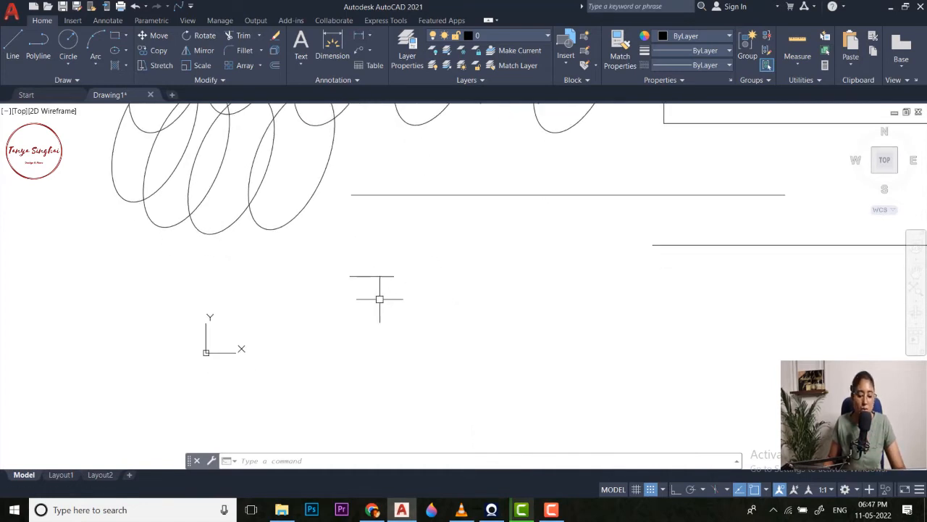
pyautogui.click(12, 47)
pyautogui.scroll(-3, 359, 254)
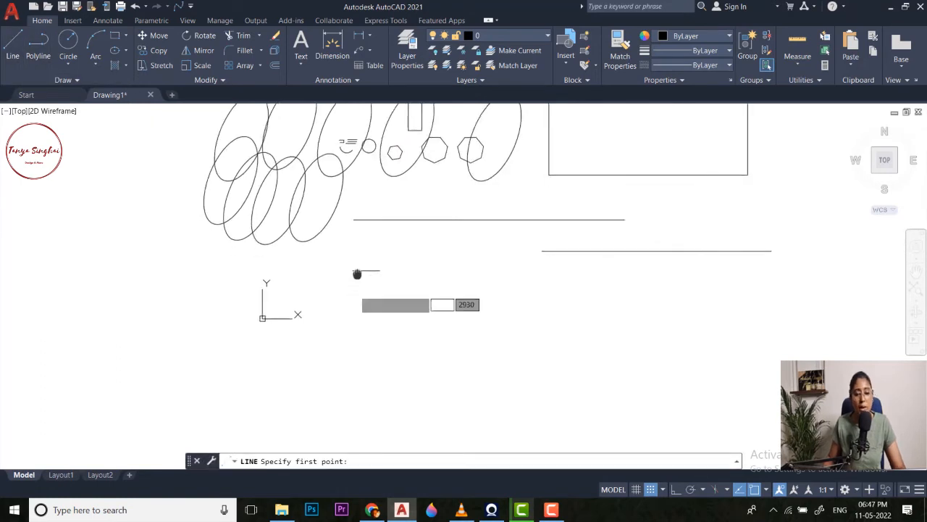
pyautogui.moveTo(354, 290); pyautogui.dragTo(355, 273, button='middle')
pyautogui.click(321, 286)
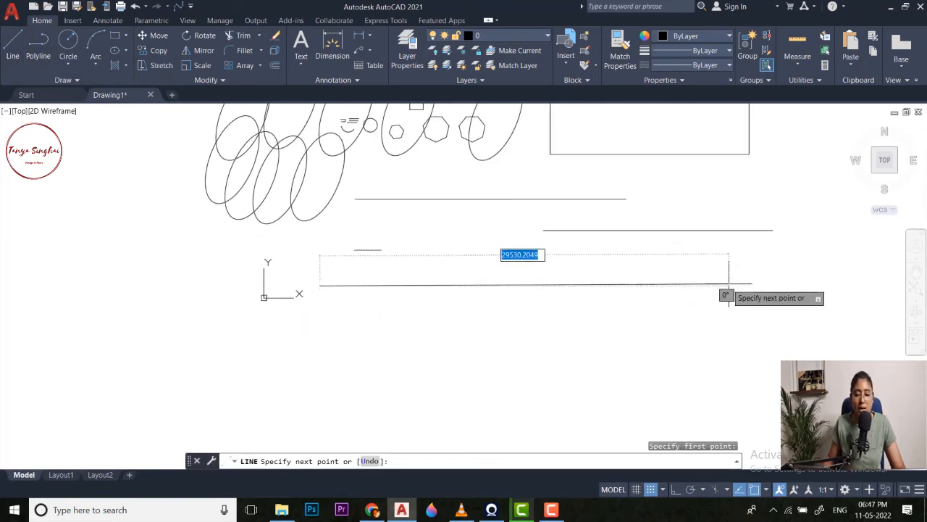
pyautogui.write('200')
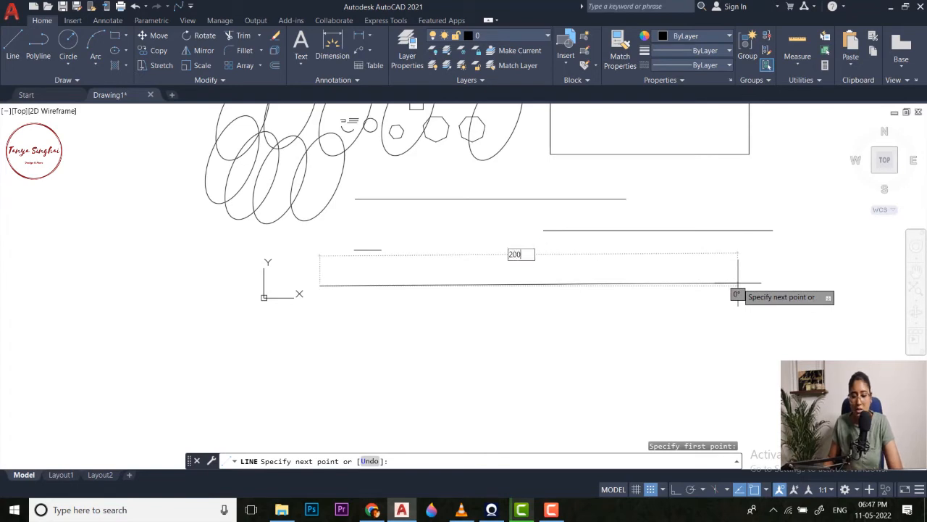
pyautogui.write('00')
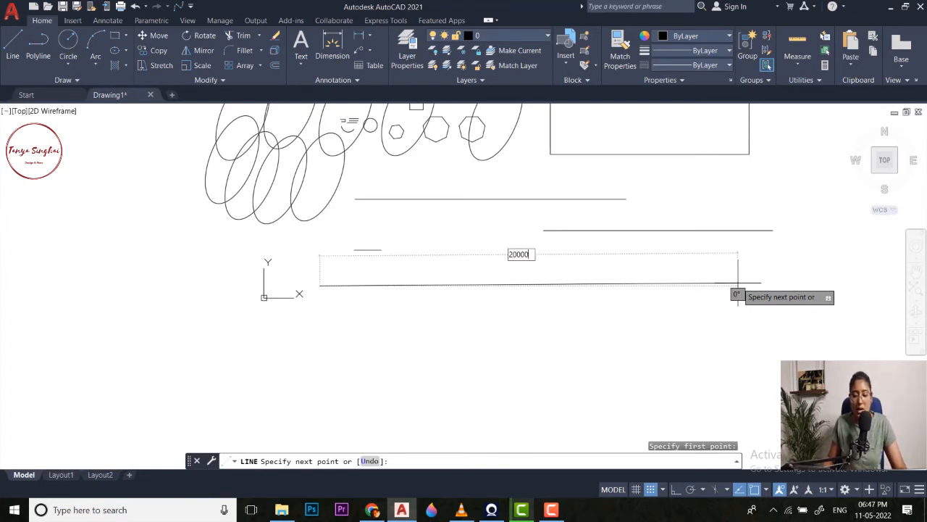
pyautogui.press('Return')
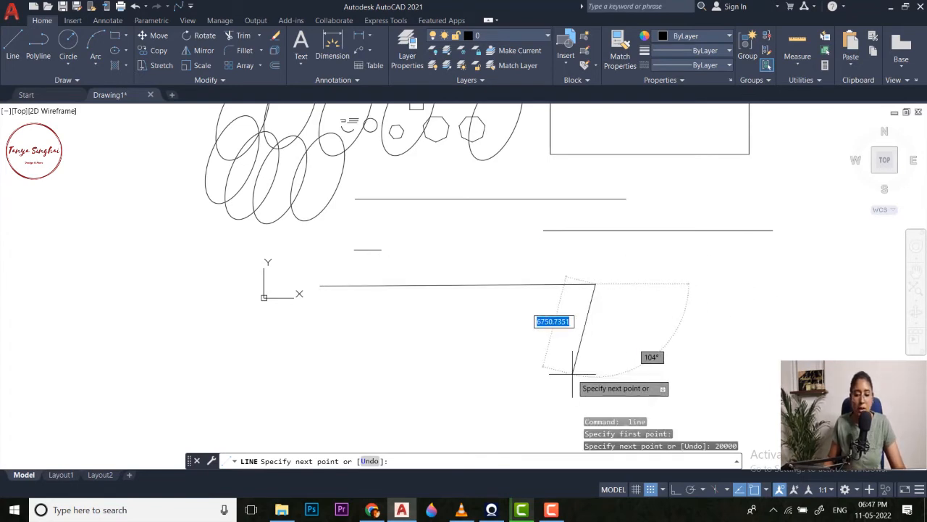
pyautogui.press('Escape')
pyautogui.moveTo(313, 265); pyautogui.dragTo(352, 279, button='middle')
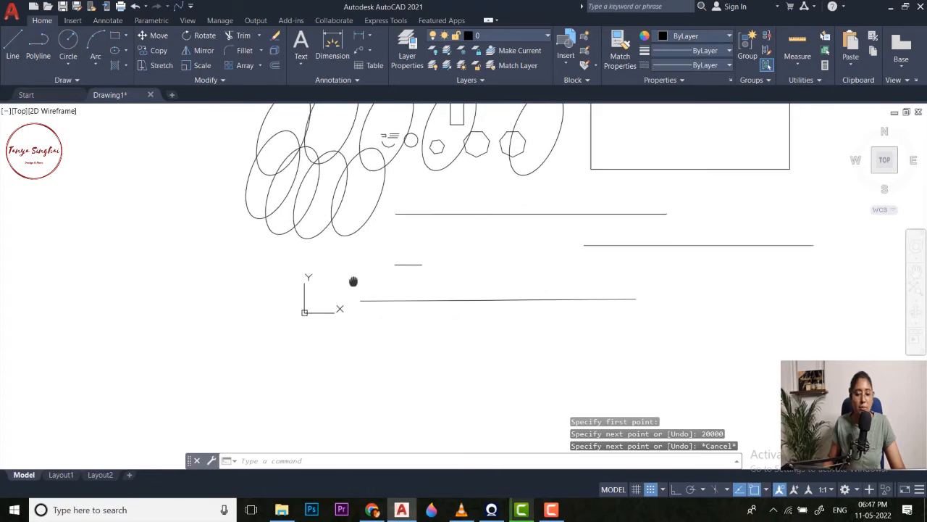
pyautogui.moveTo(193, 283); pyautogui.dragTo(302, 262, button='middle')
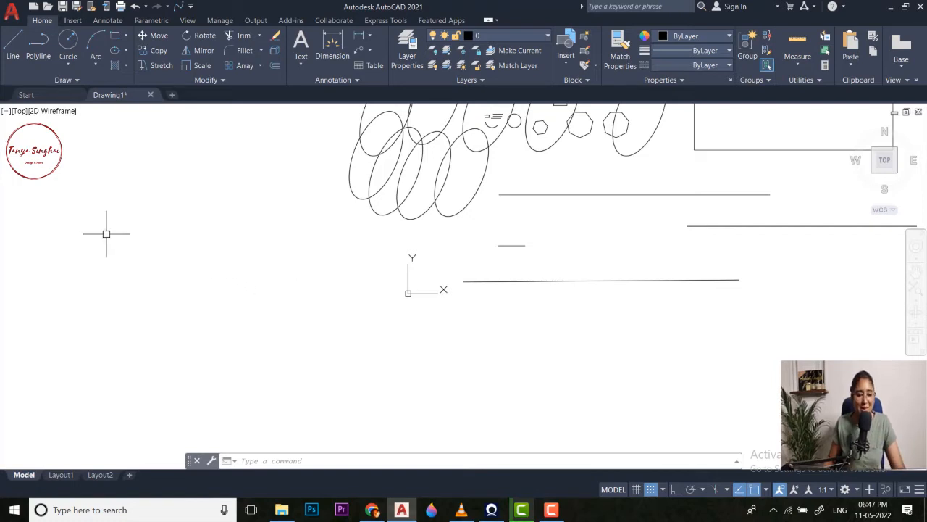
pyautogui.click(13, 46)
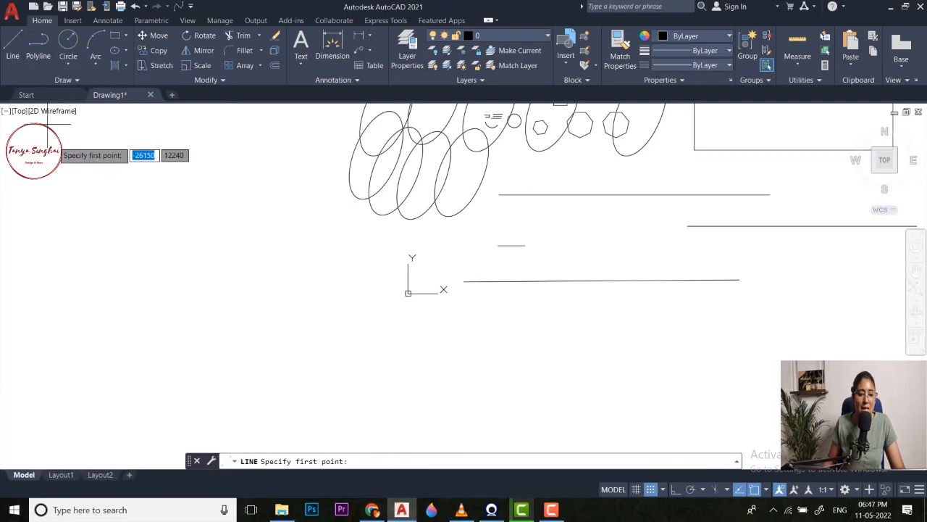
pyautogui.click(77, 258)
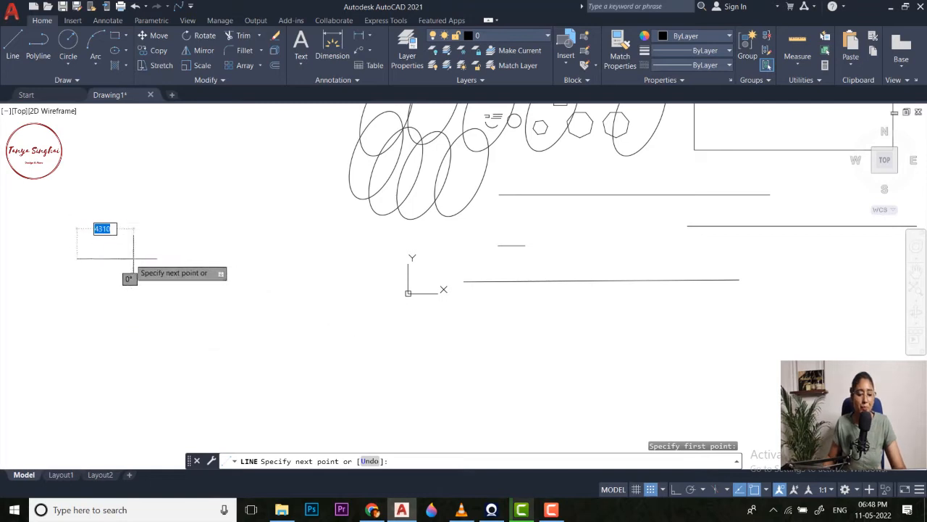
pyautogui.press('Escape')
# - Draw a nearly horizontal line 30000 units long, starting in the empty area left of the ellipses
pyautogui.click(12, 48)
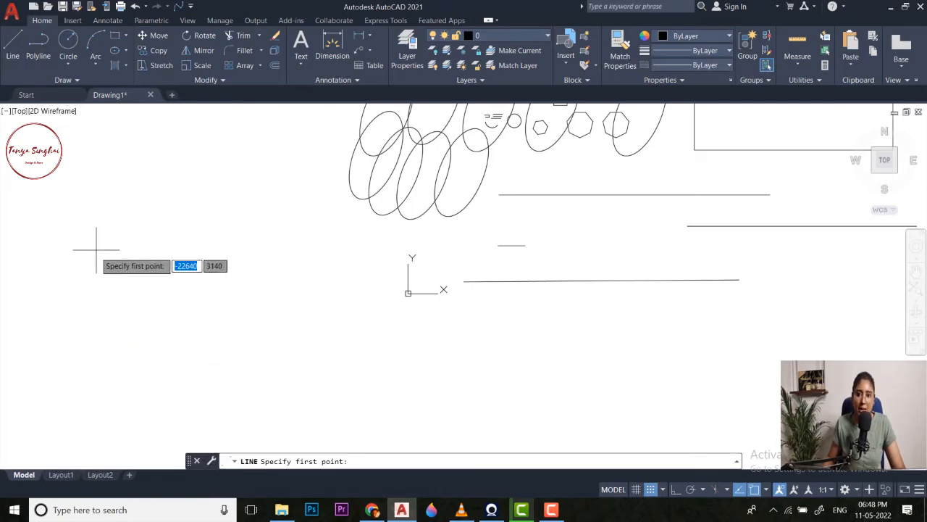
pyautogui.click(91, 257)
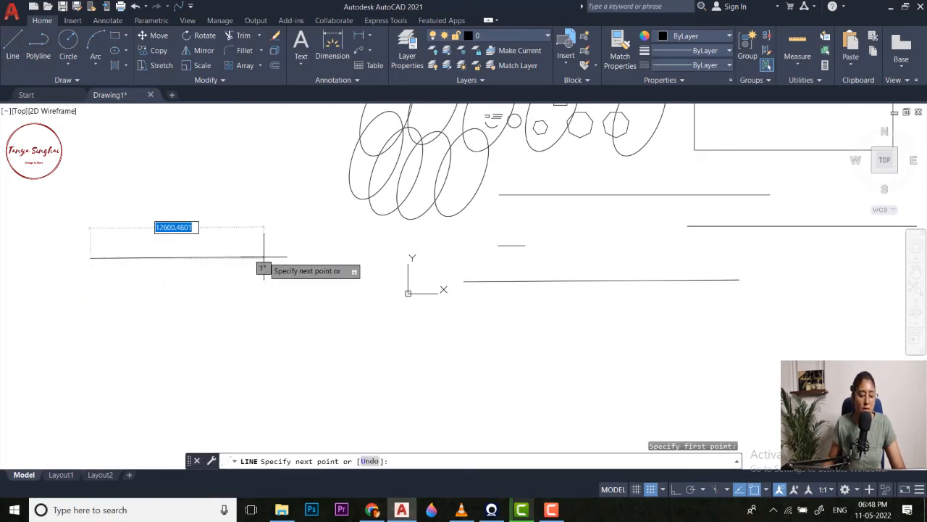
pyautogui.write('30')
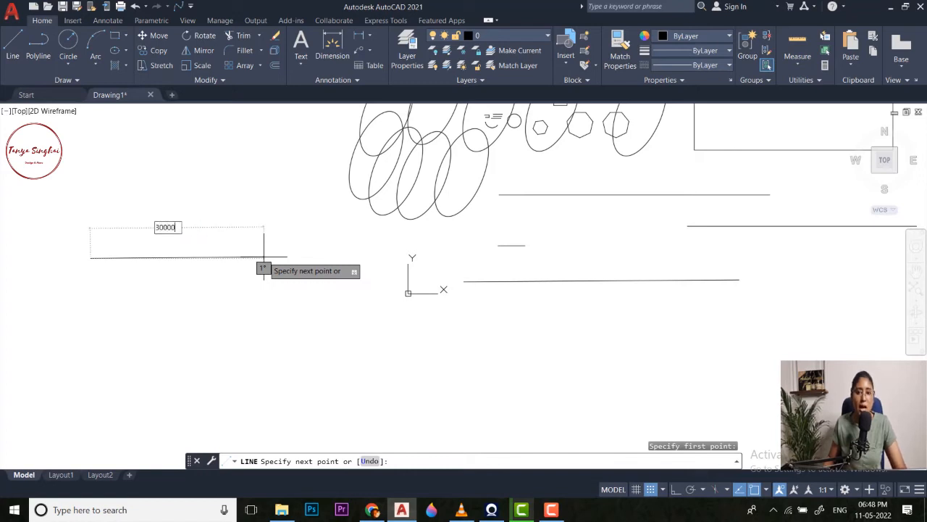
pyautogui.write('000')
pyautogui.press('Return')
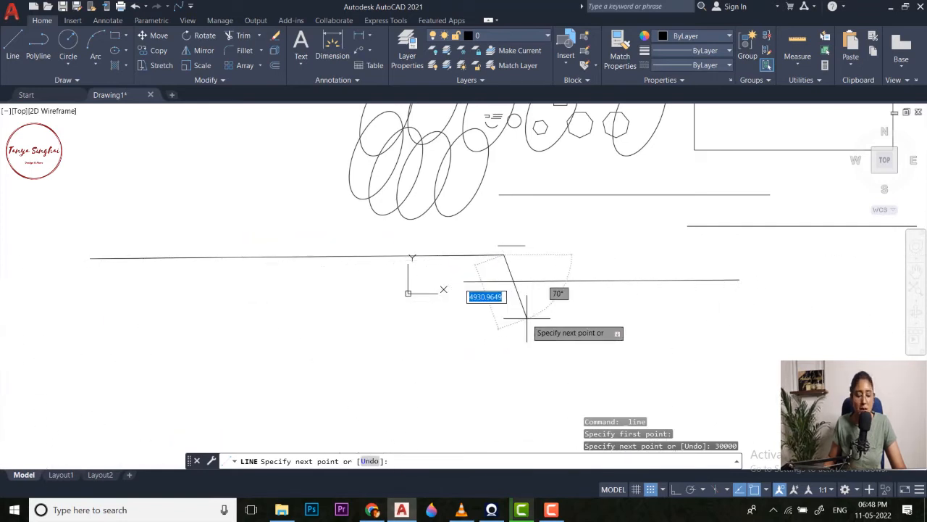
pyautogui.press('Escape')
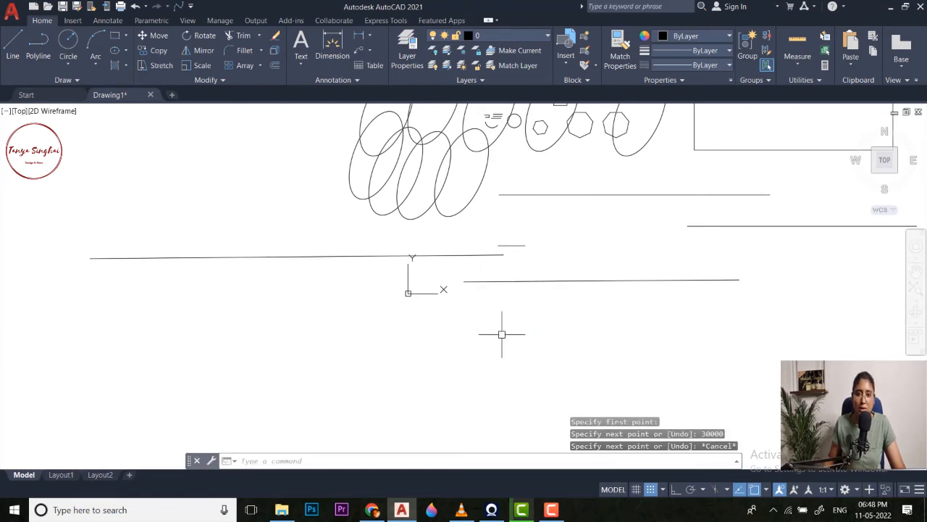
# - Move the 30000-unit line slightly upward from its current position
pyautogui.moveTo(364, 318); pyautogui.dragTo(360, 335, button='middle')
pyautogui.click(337, 316)
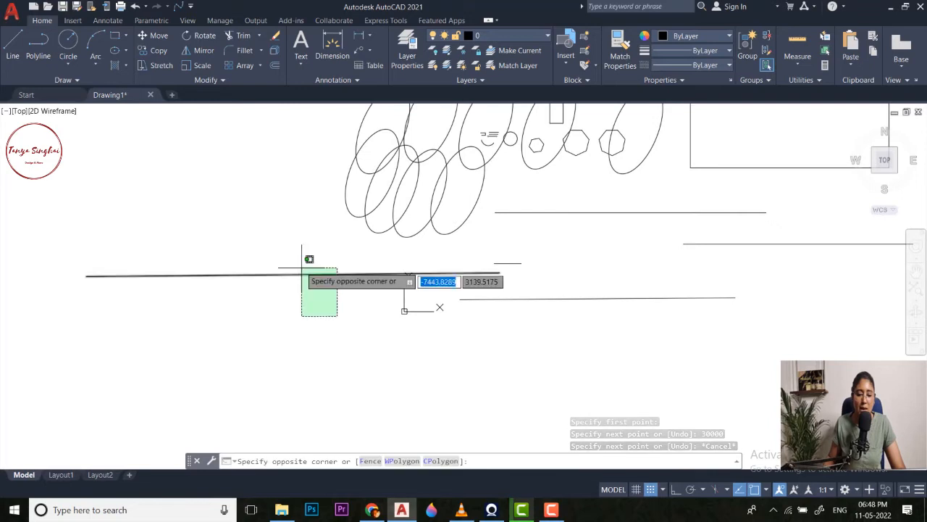
pyautogui.click(304, 271)
pyautogui.write('m')
pyautogui.press('Return')
pyautogui.click(337, 325)
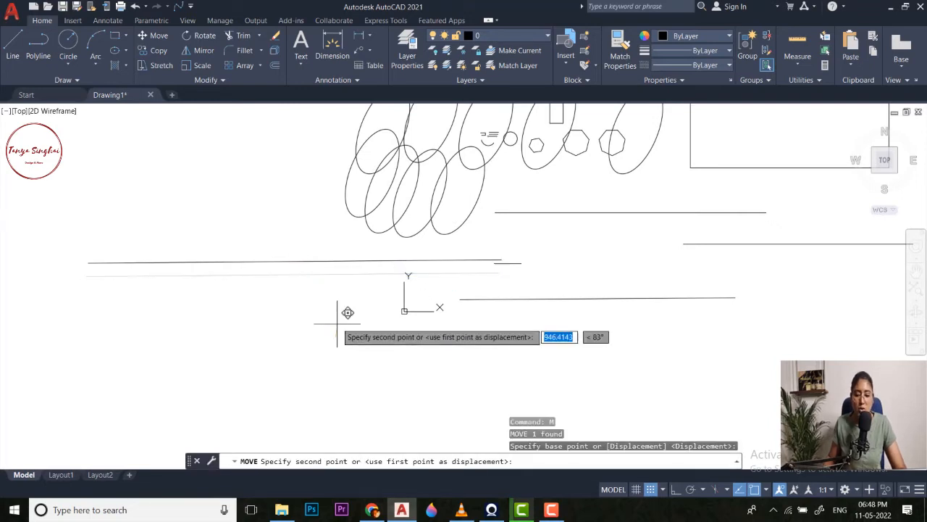
pyautogui.click(340, 312)
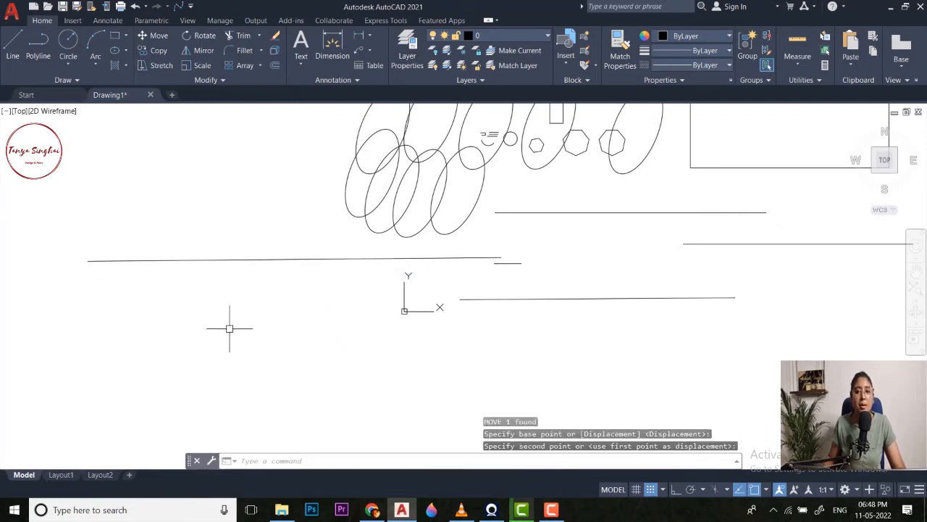
# - Draw an open freehand polyline of eight zigzagging, self-crossing segments in the empty area below the 30000-unit line
pyautogui.moveTo(229, 328); pyautogui.dragTo(221, 300, button='middle')
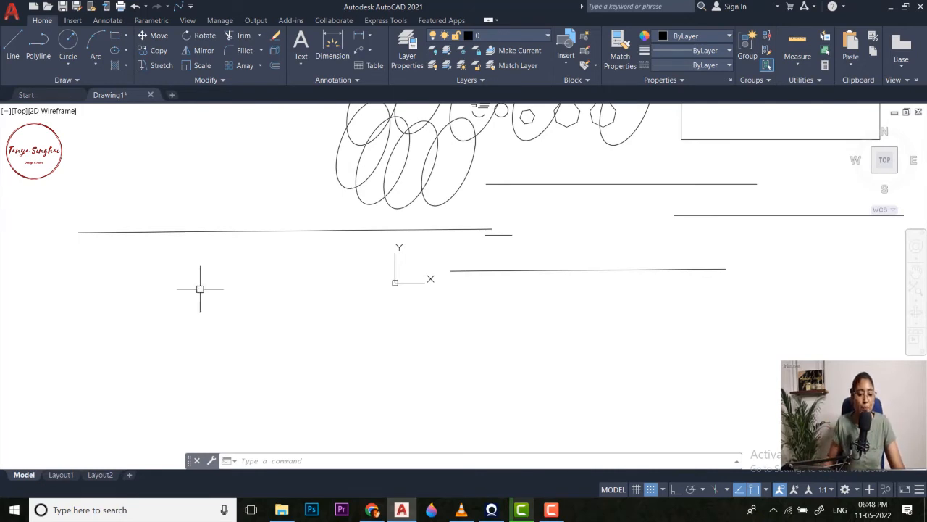
pyautogui.click(36, 55)
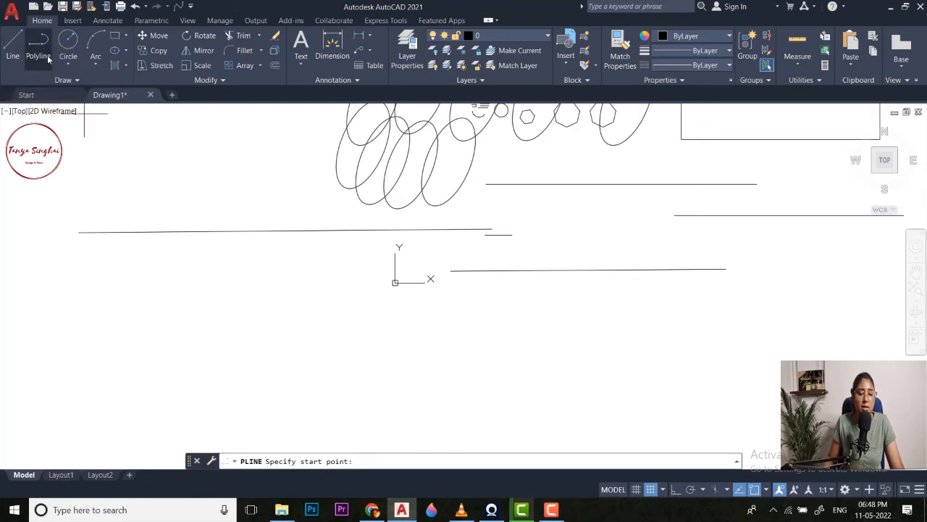
pyautogui.moveTo(174, 233); pyautogui.dragTo(244, 186, button='middle')
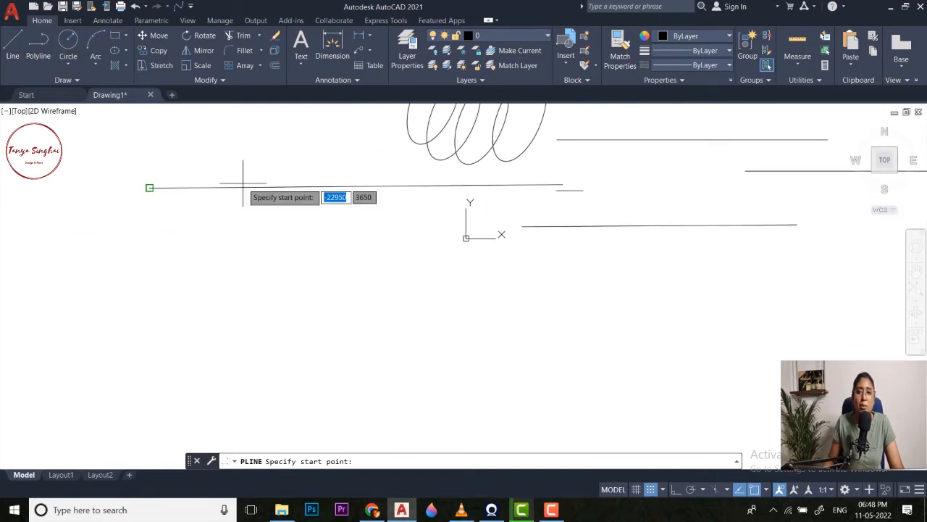
pyautogui.click(91, 298)
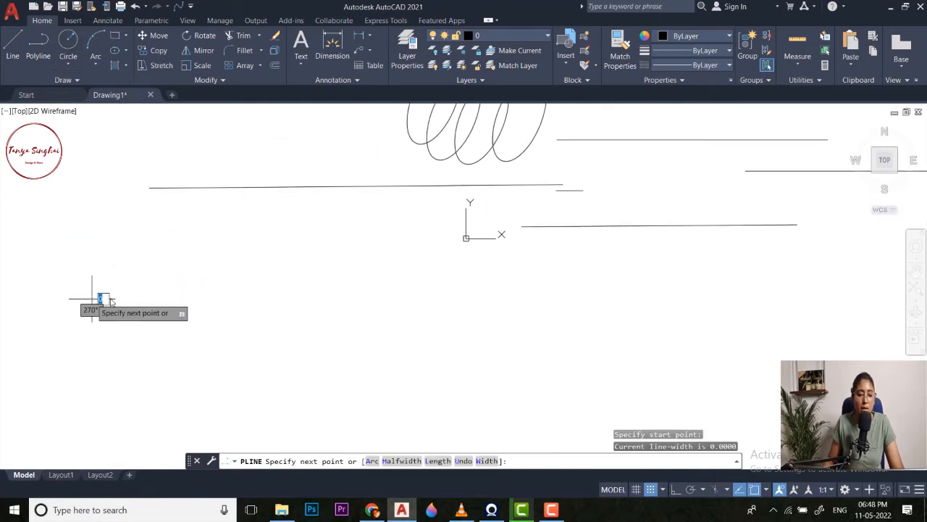
pyautogui.click(275, 271)
pyautogui.click(313, 356)
pyautogui.click(570, 326)
pyautogui.click(433, 236)
pyautogui.click(183, 285)
pyautogui.click(187, 352)
pyautogui.click(100, 229)
pyautogui.click(265, 243)
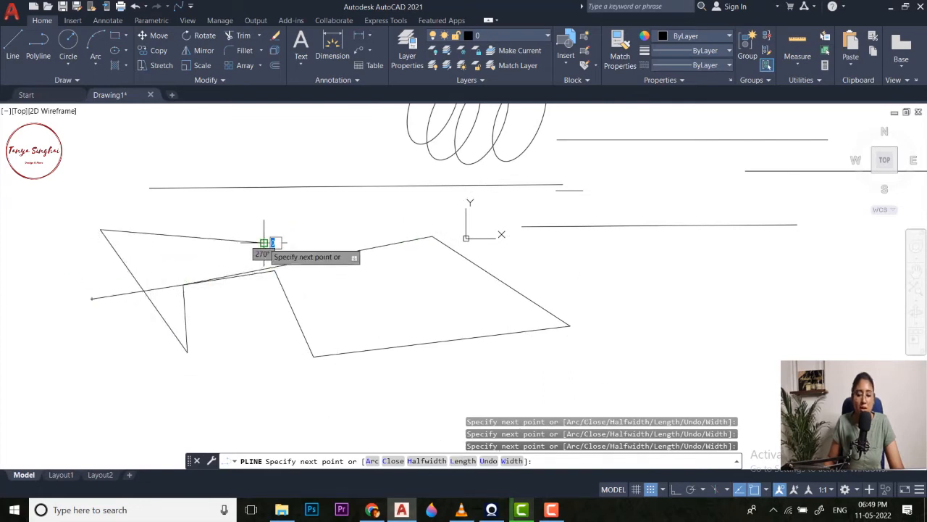
pyautogui.press('Escape')
# - Draw a second open freehand polyline of thirteen self-crossing segments in the empty area below and right of the first polyline
pyautogui.scroll(-4, 356, 302)
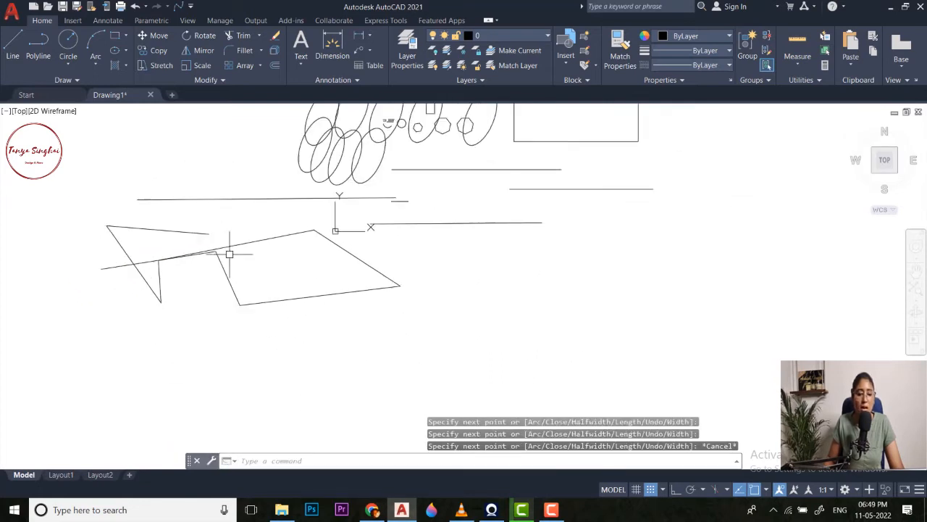
pyautogui.click(37, 42)
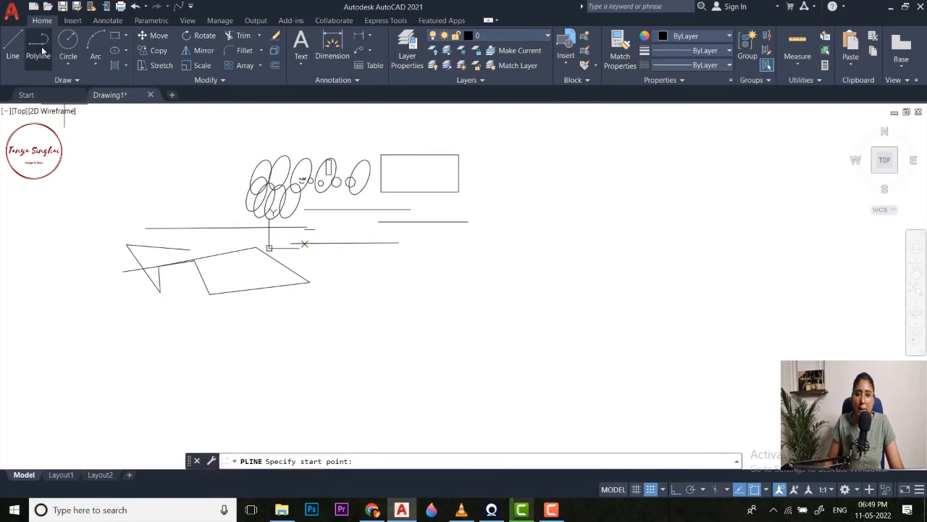
pyautogui.moveTo(389, 264); pyautogui.dragTo(379, 263, button='middle')
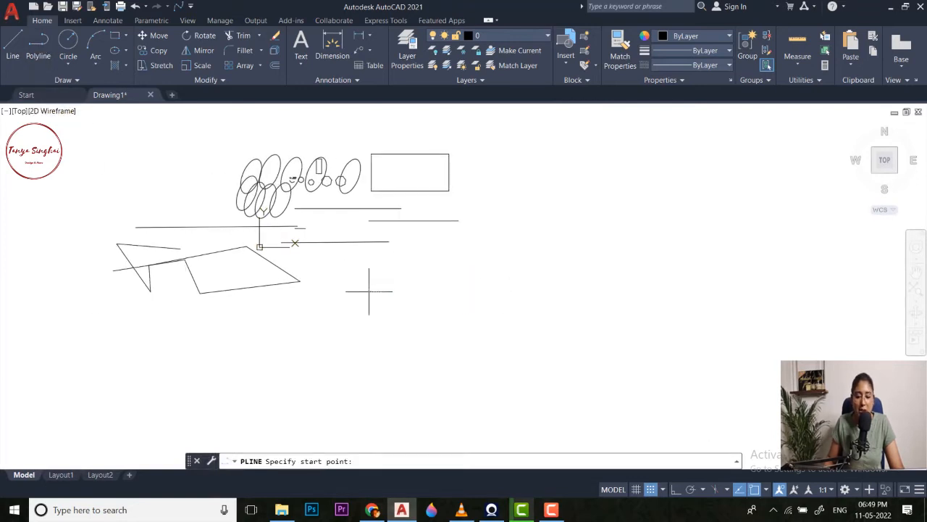
pyautogui.click(369, 291)
pyautogui.click(495, 293)
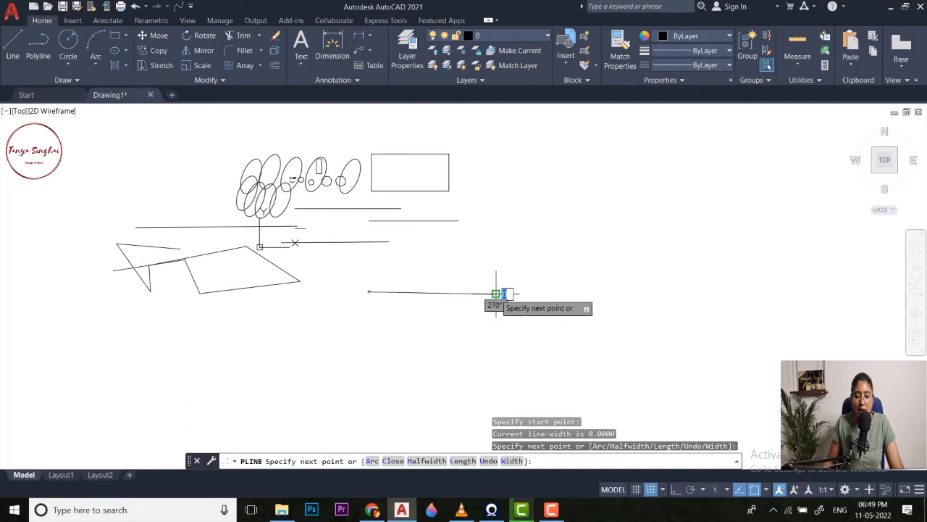
pyautogui.click(448, 332)
pyautogui.click(365, 371)
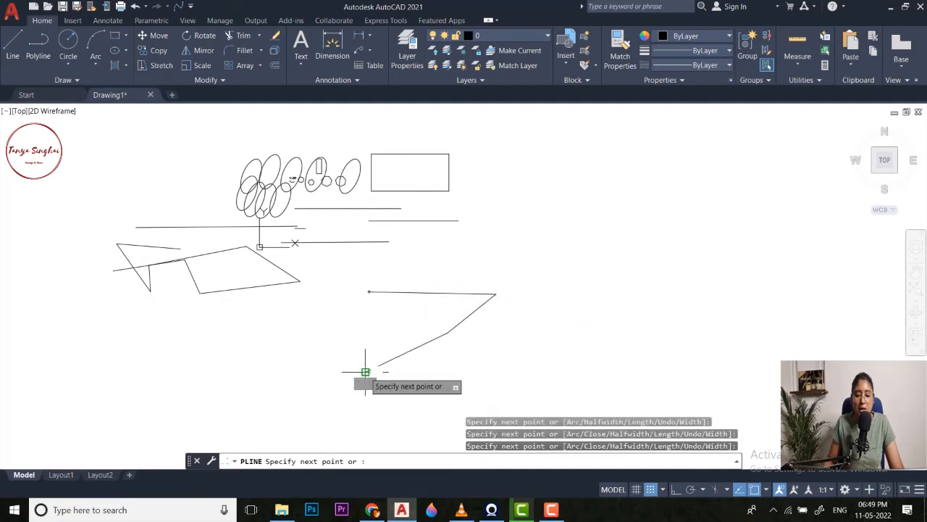
pyautogui.click(305, 330)
pyautogui.click(405, 320)
pyautogui.click(412, 258)
pyautogui.click(342, 281)
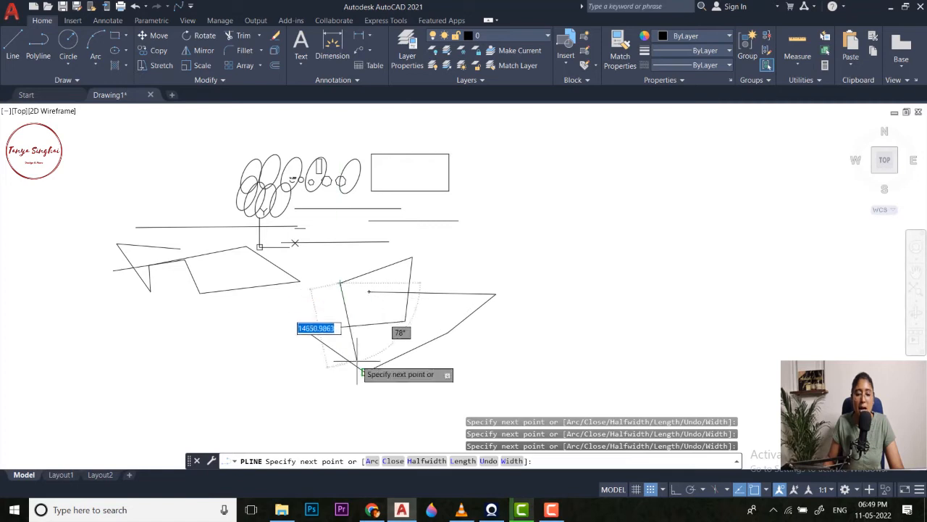
pyautogui.click(403, 395)
pyautogui.click(513, 344)
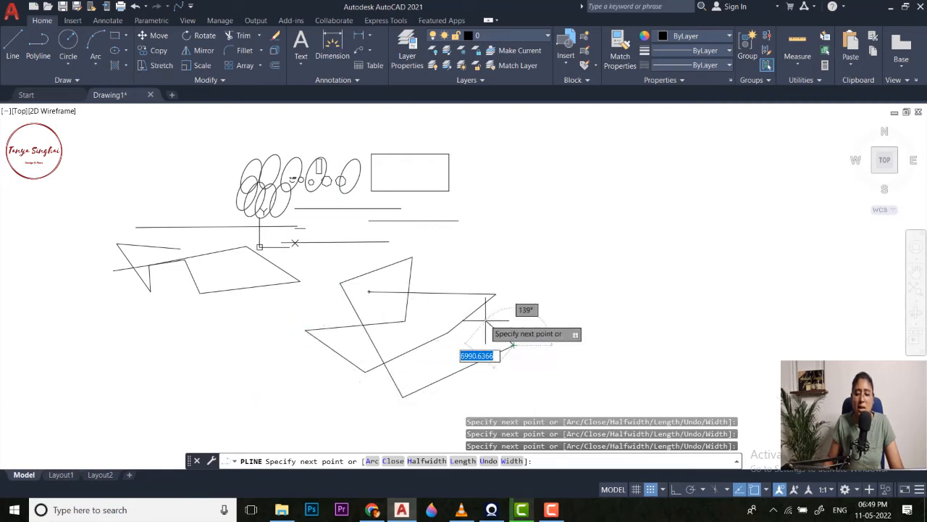
pyautogui.click(467, 262)
pyautogui.click(417, 321)
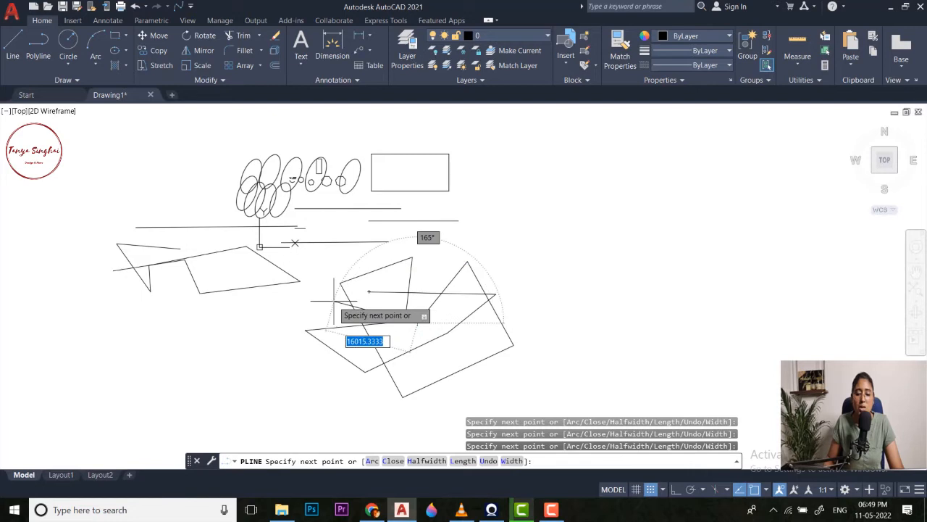
pyautogui.click(328, 301)
pyautogui.click(303, 384)
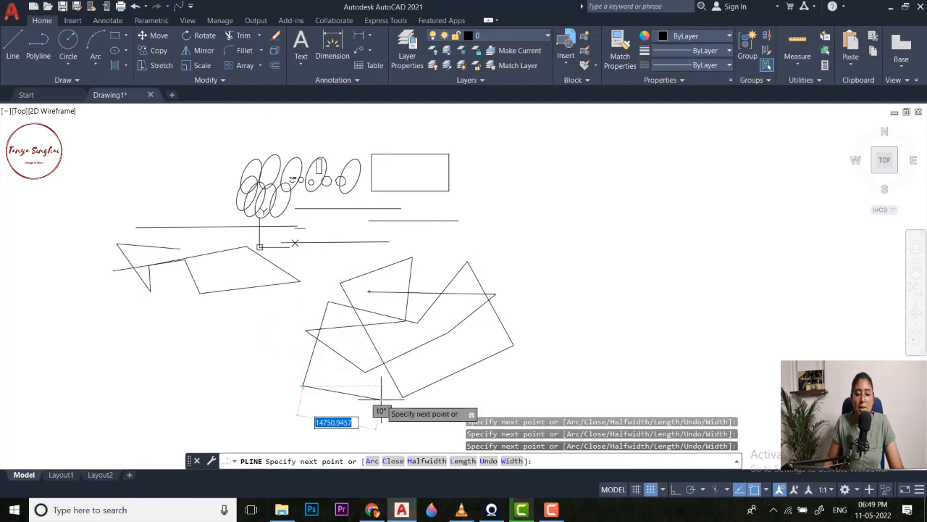
pyautogui.press('Escape')
pyautogui.moveTo(378, 363); pyautogui.dragTo(384, 394, button='middle')
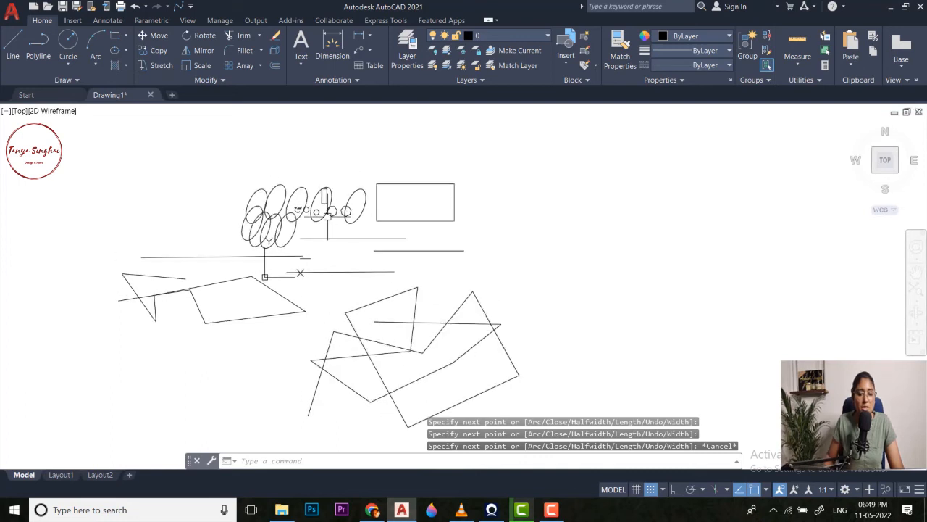
pyautogui.click(77, 79)
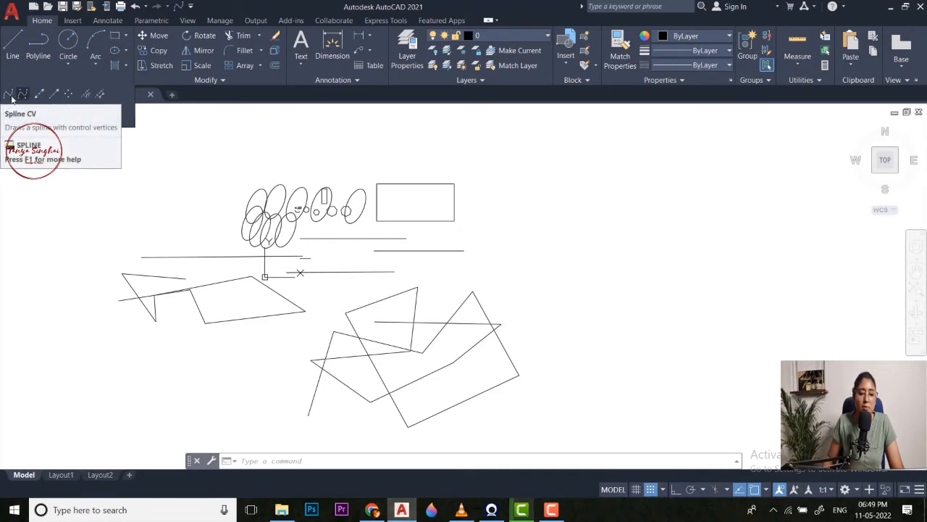
pyautogui.click(10, 99)
pyautogui.moveTo(279, 186); pyautogui.dragTo(220, 187, button='middle')
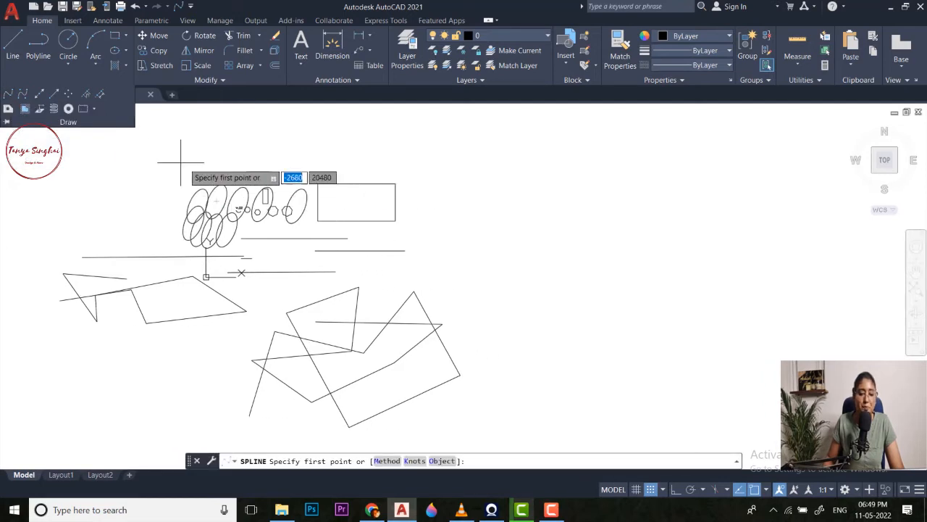
pyautogui.click(33, 96)
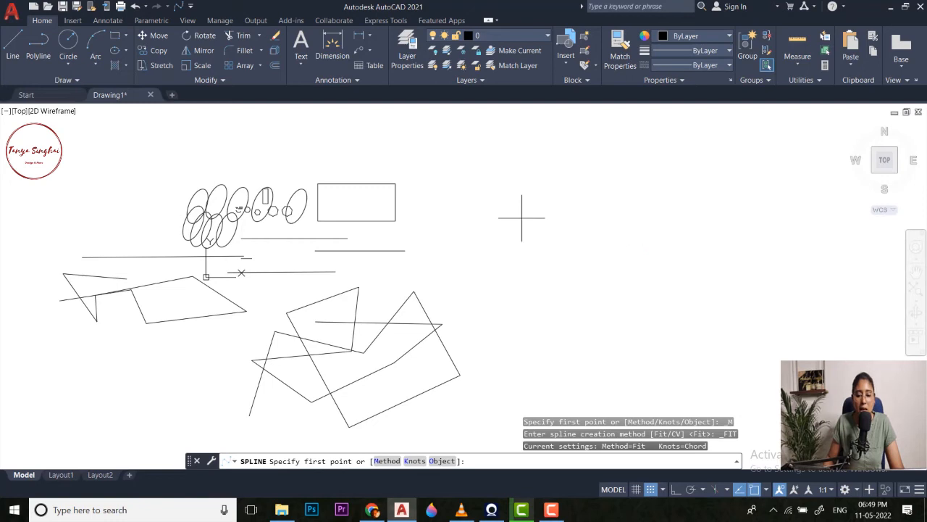
pyautogui.click(522, 218)
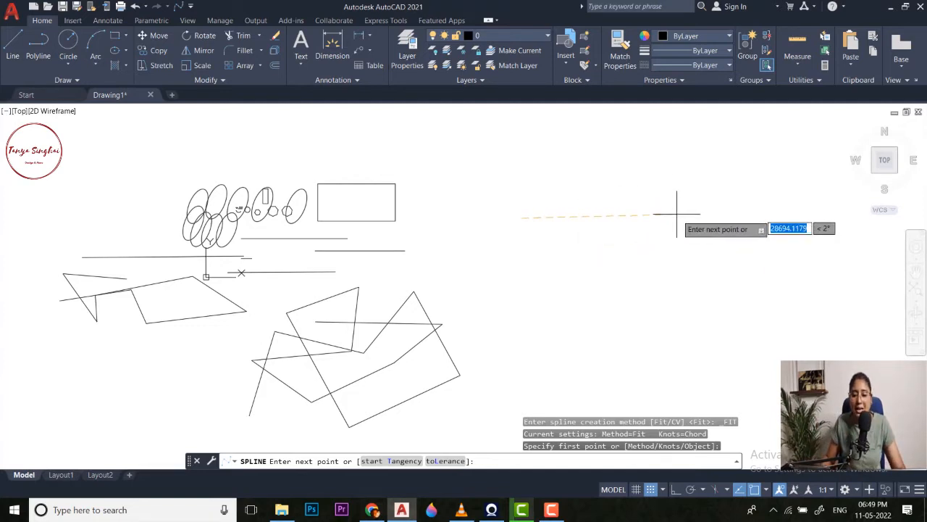
pyautogui.press('Escape')
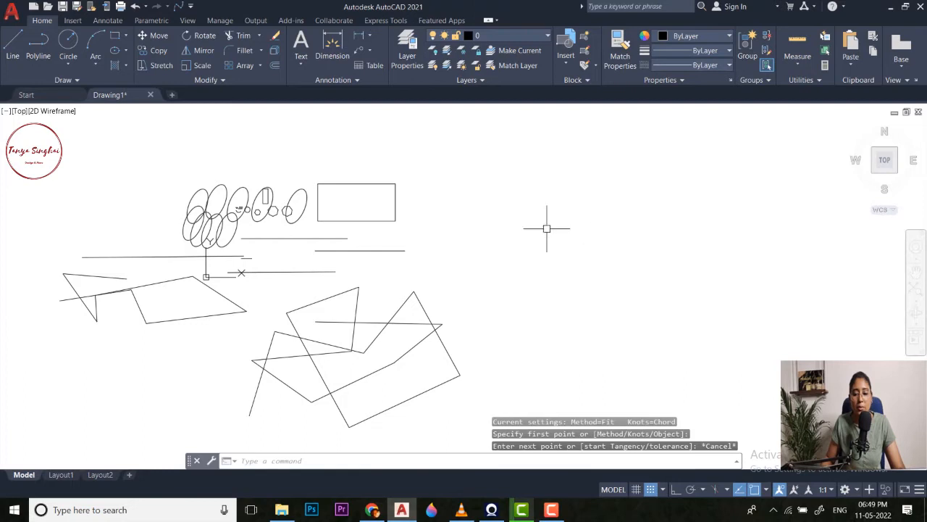
# - Draw a curved, teardrop-like fit spline in the empty area right of the rectangle, ending it back at its start point
pyautogui.click(50, 80)
pyautogui.click(8, 95)
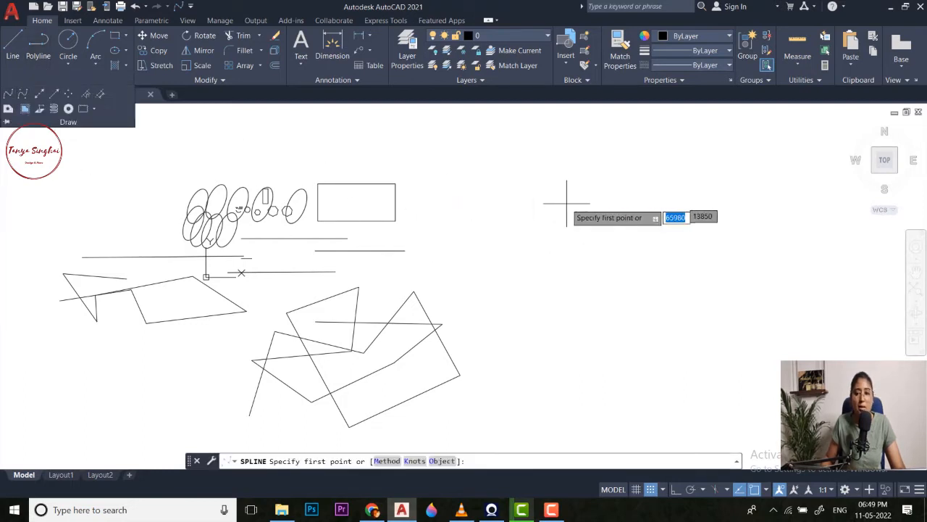
pyautogui.click(461, 204)
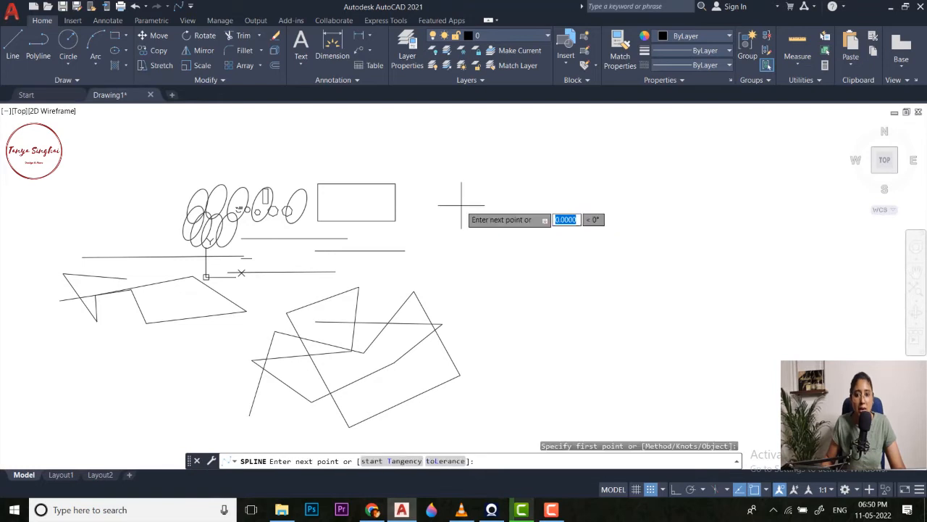
pyautogui.click(632, 208)
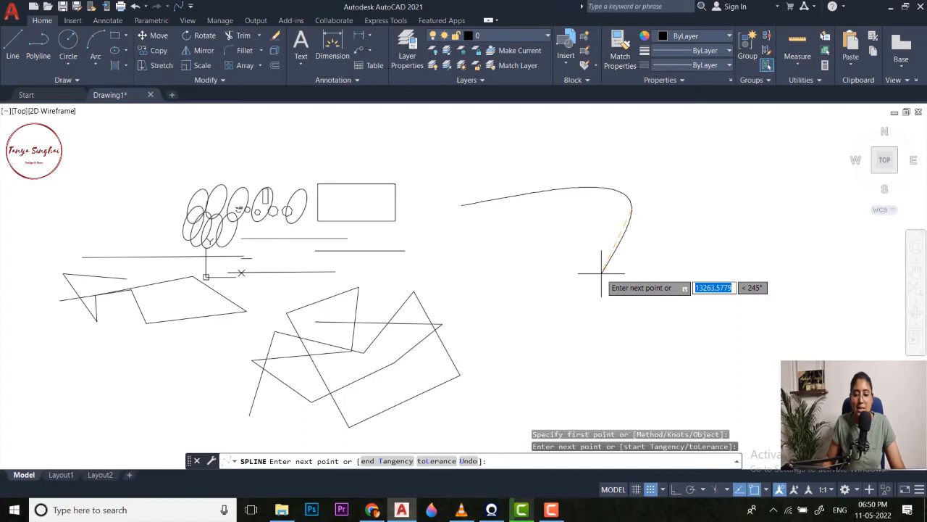
pyautogui.click(645, 294)
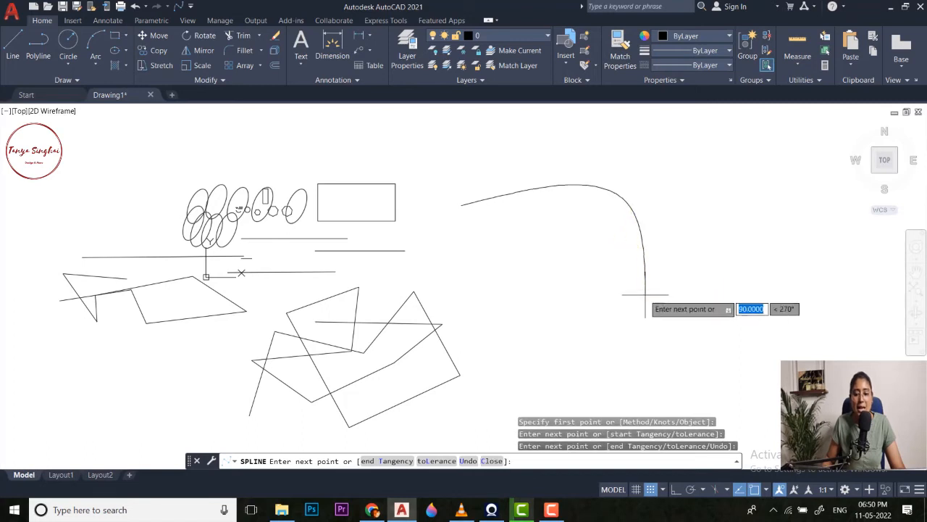
pyautogui.click(541, 295)
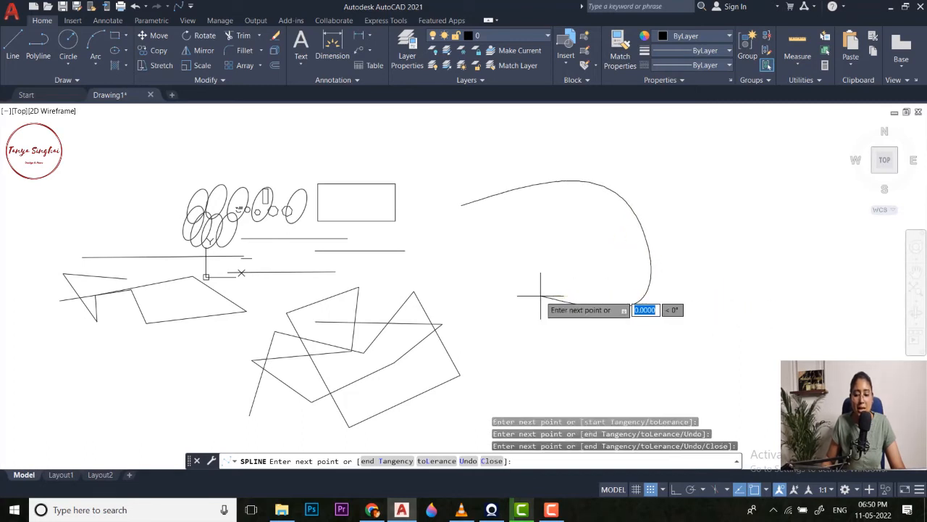
pyautogui.click(571, 243)
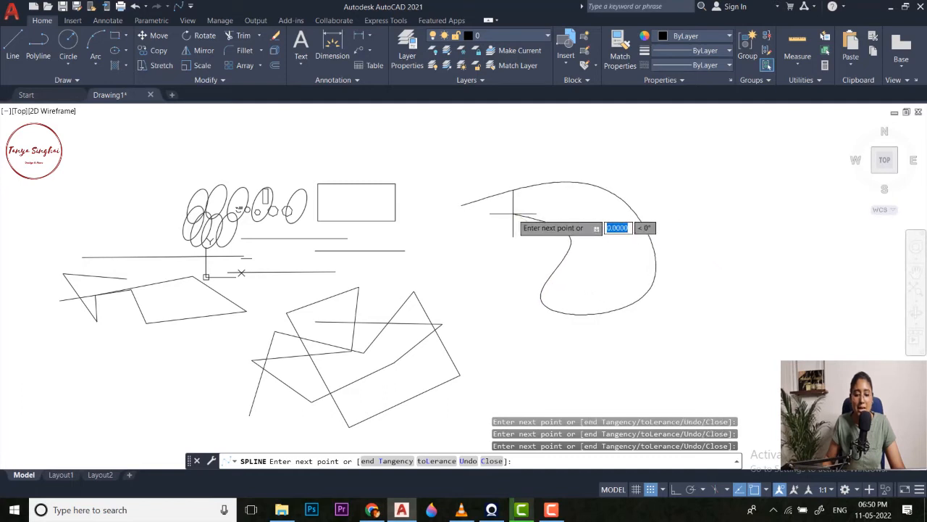
pyautogui.click(461, 206)
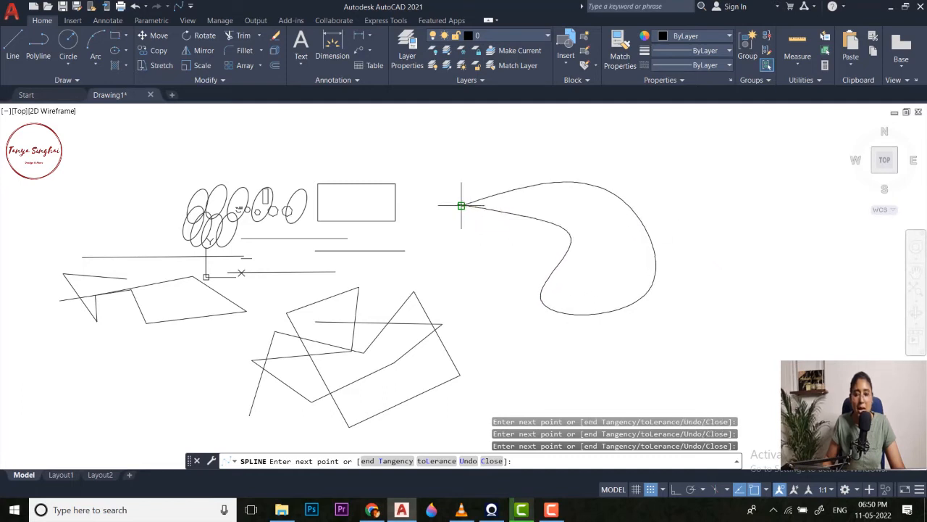
pyautogui.press('Return')
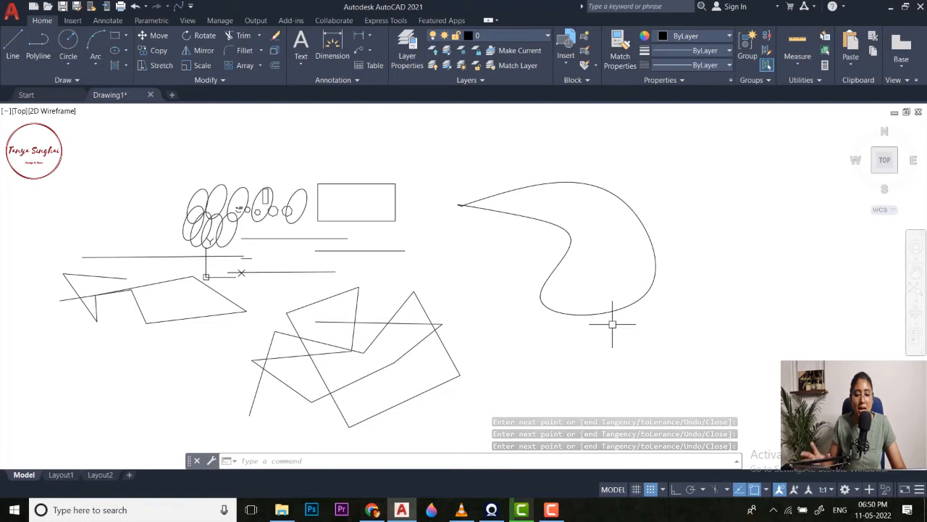
# - Draw an open, self-crossing fit spline through seven points in the empty area below the teardrop-like spline
pyautogui.scroll(6, 472, 207)
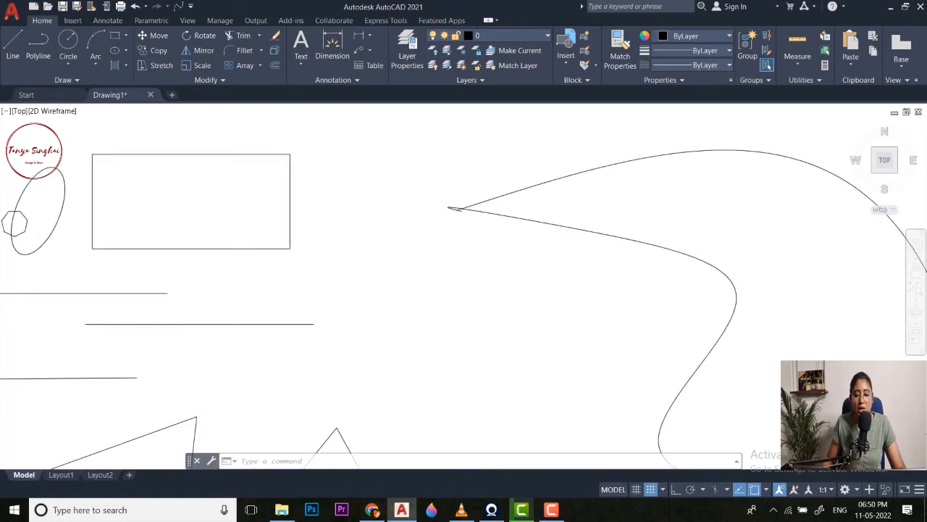
pyautogui.scroll(-8, 447, 236)
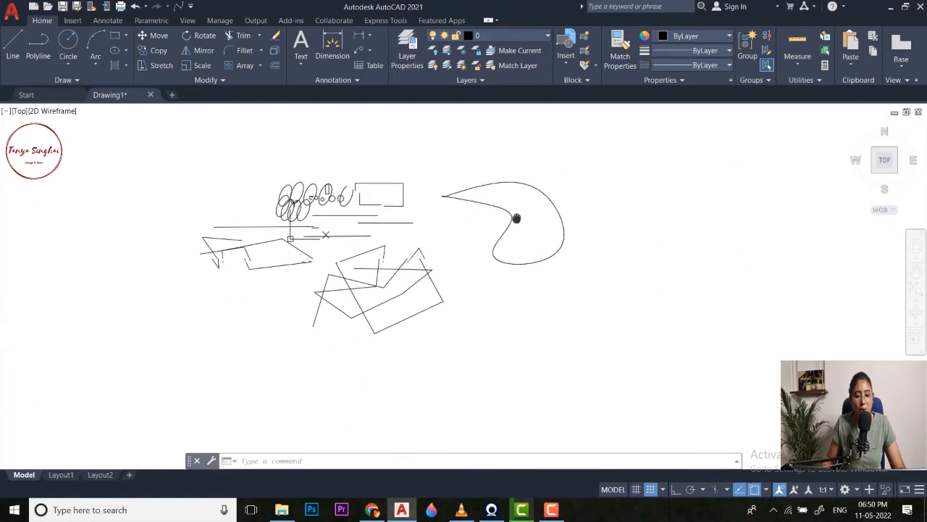
pyautogui.moveTo(541, 309); pyautogui.dragTo(541, 304, button='middle')
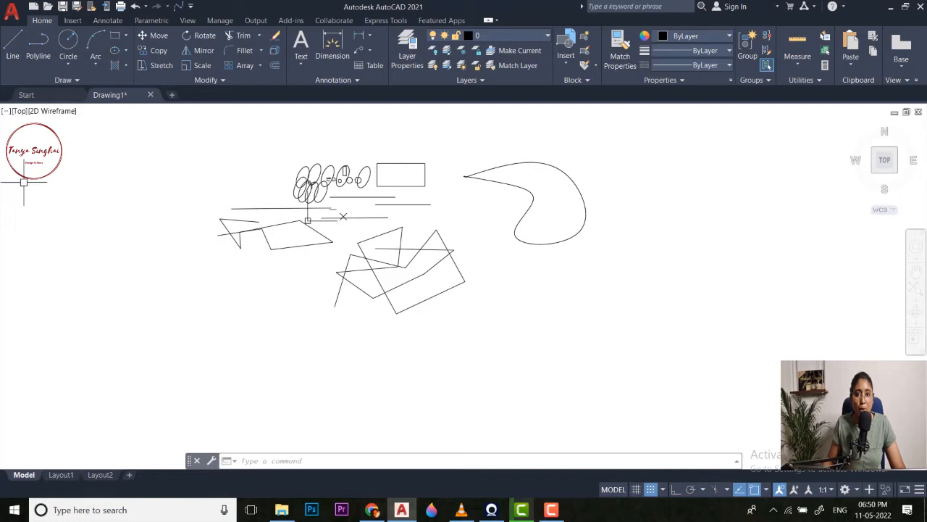
pyautogui.click(41, 58)
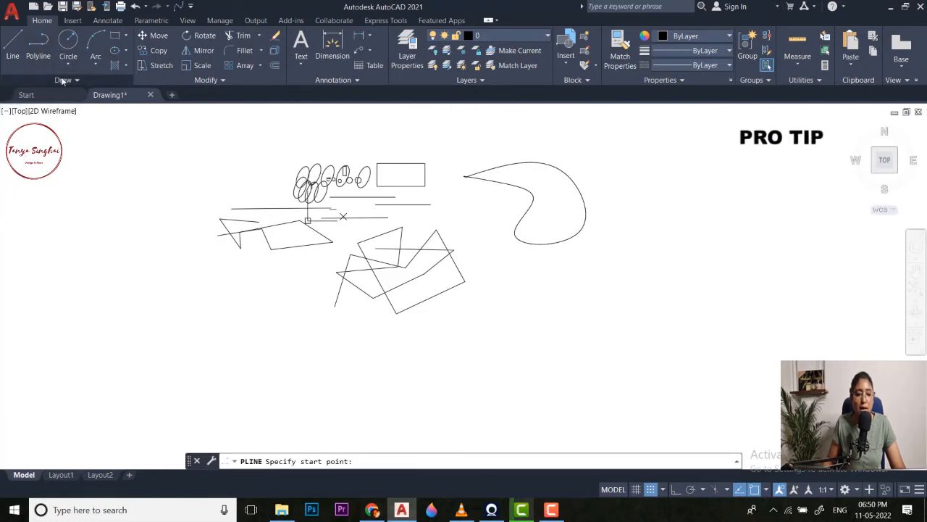
pyautogui.click(63, 79)
pyautogui.click(8, 94)
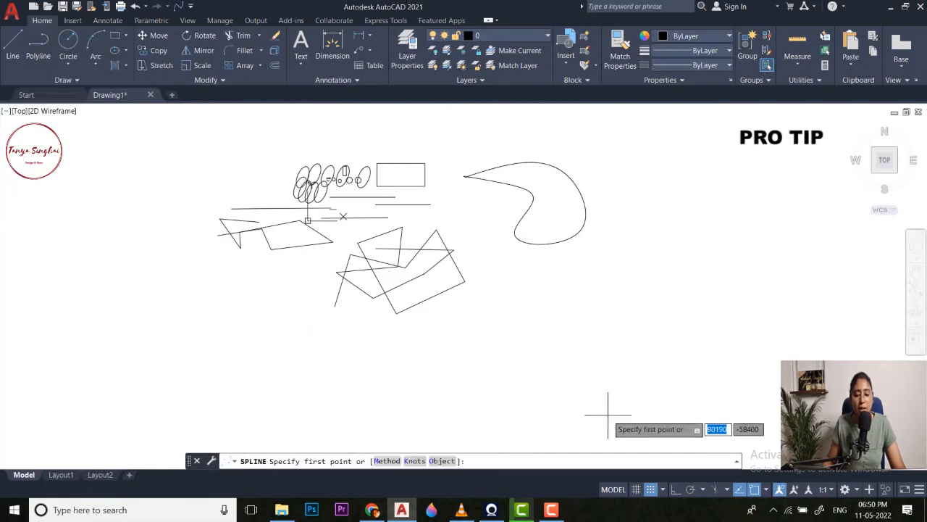
pyautogui.click(493, 319)
pyautogui.click(613, 319)
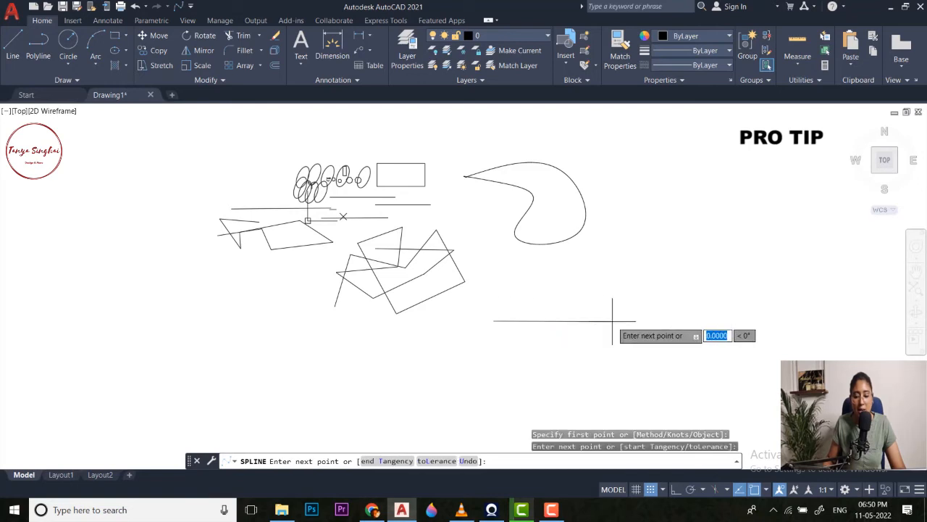
pyautogui.click(619, 372)
pyautogui.click(517, 385)
pyautogui.click(551, 343)
pyautogui.click(509, 287)
pyautogui.click(620, 260)
pyautogui.press('Return')
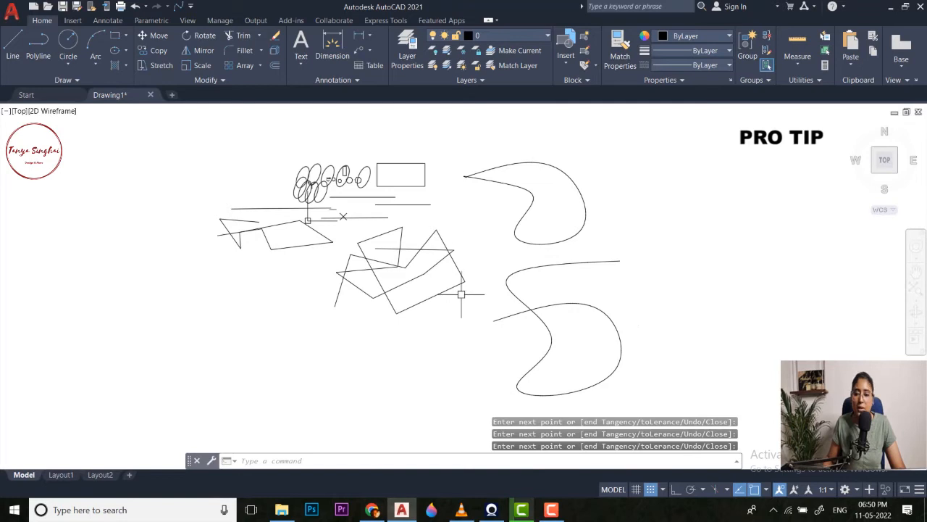
# - Draw a large self-crossing fit spline in the empty area below the first polyline, ending it back at its start point
pyautogui.moveTo(481, 289); pyautogui.dragTo(575, 269, button='middle')
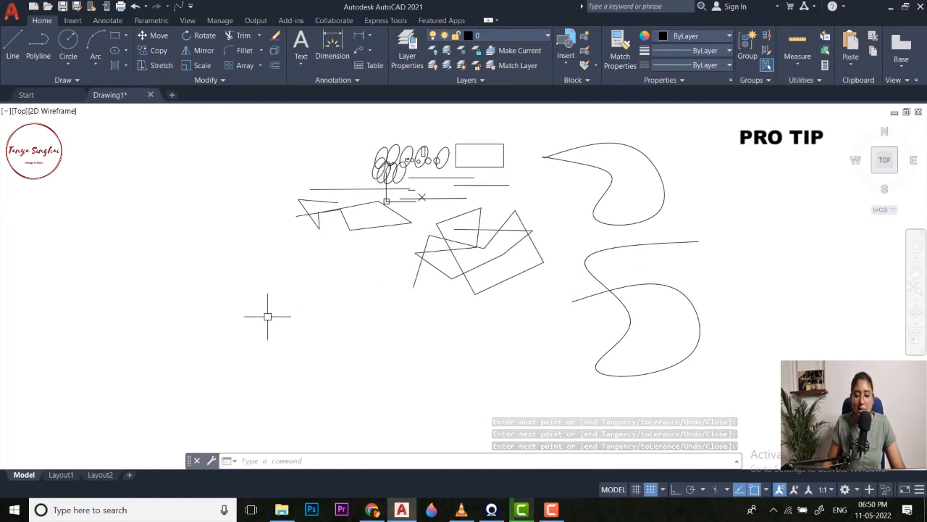
pyautogui.press('Return')
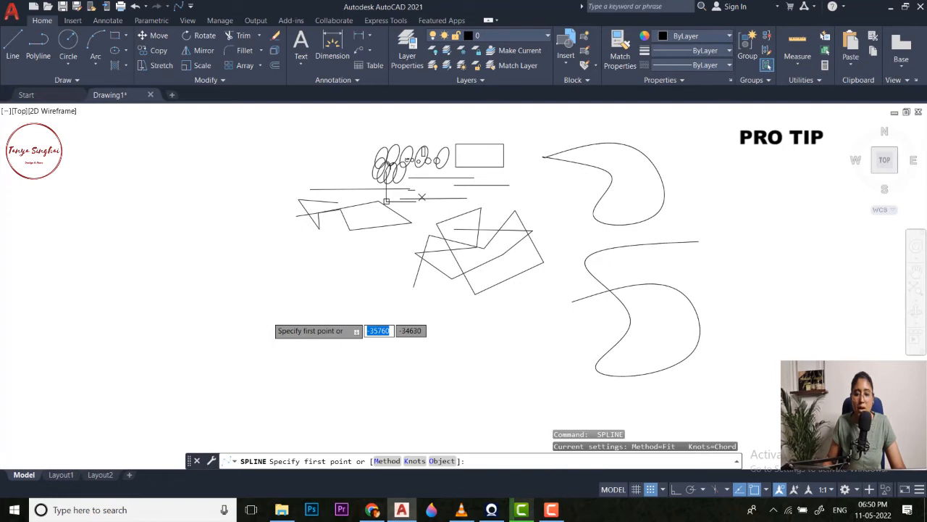
pyautogui.click(368, 303)
pyautogui.click(399, 373)
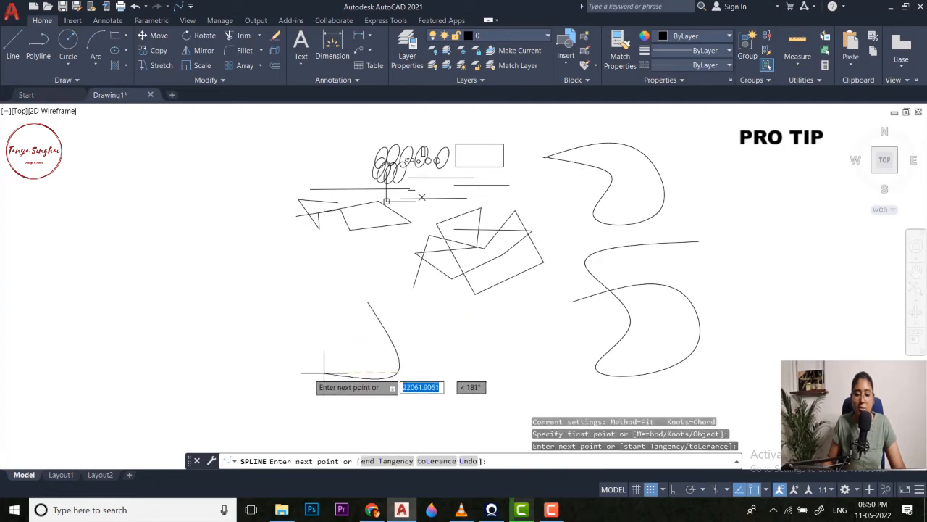
pyautogui.click(280, 368)
pyautogui.click(320, 309)
pyautogui.click(361, 365)
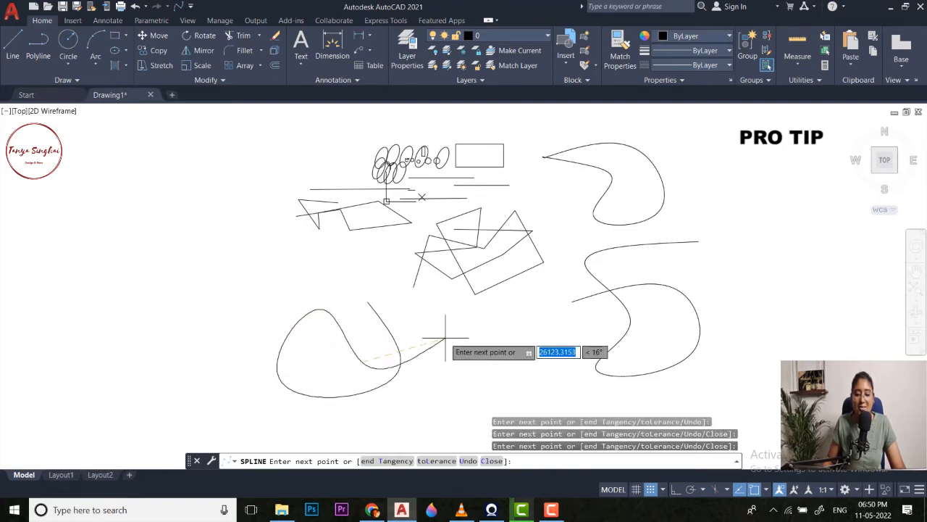
pyautogui.click(333, 249)
pyautogui.click(240, 338)
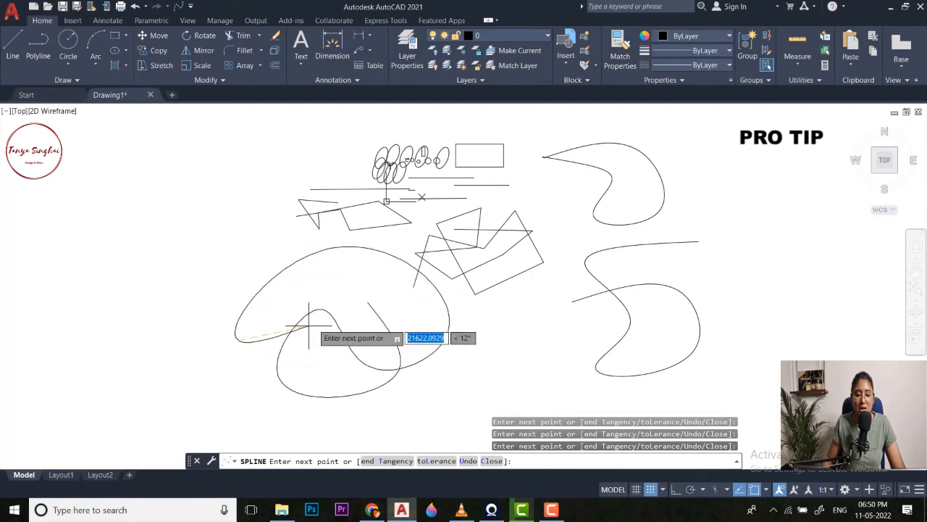
pyautogui.click(368, 302)
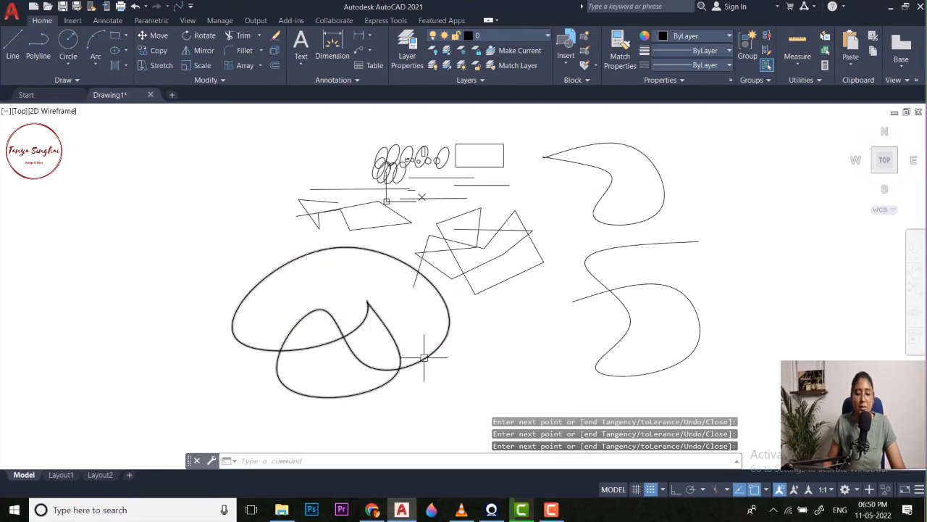
# - Draw a smaller open fit spline through seven points in the empty area between and below the two newest splines
pyautogui.moveTo(573, 325); pyautogui.dragTo(440, 333, button='middle')
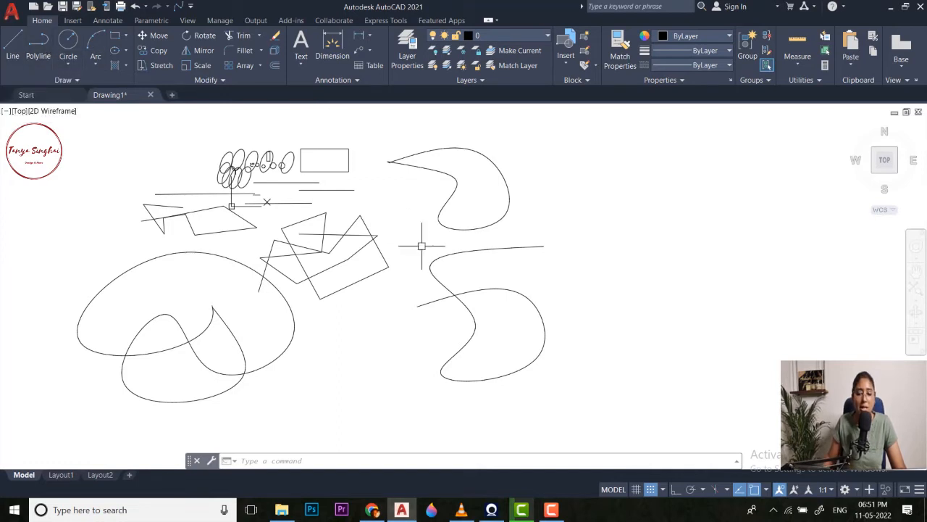
pyautogui.moveTo(405, 355); pyautogui.dragTo(431, 312, button='middle')
pyautogui.write('spl')
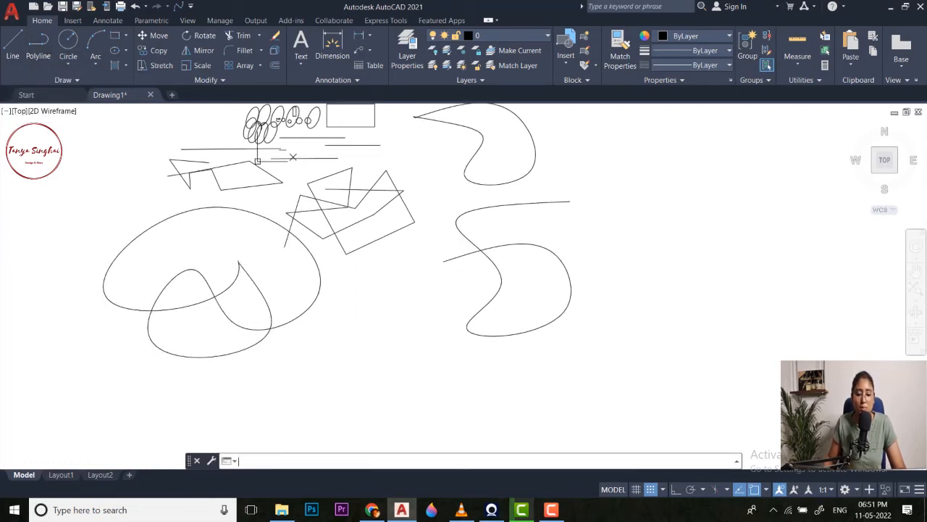
pyautogui.press('Return')
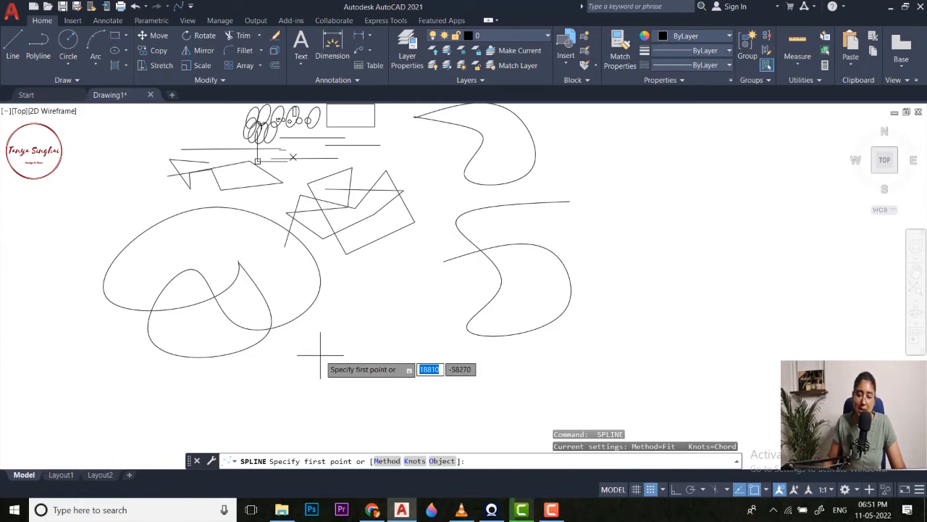
pyautogui.click(320, 355)
pyautogui.click(381, 346)
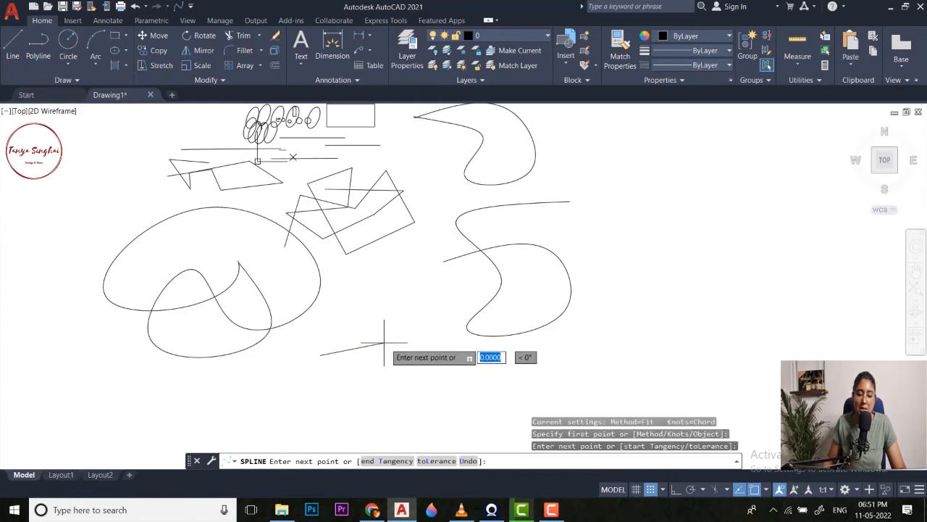
pyautogui.click(429, 376)
pyautogui.click(361, 414)
pyautogui.click(372, 367)
pyautogui.click(304, 388)
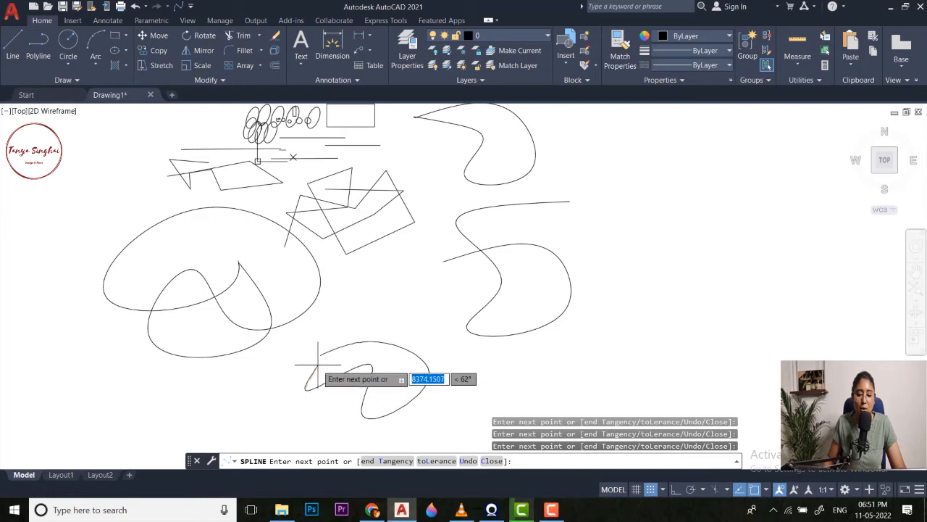
pyautogui.click(364, 310)
pyautogui.press('Return')
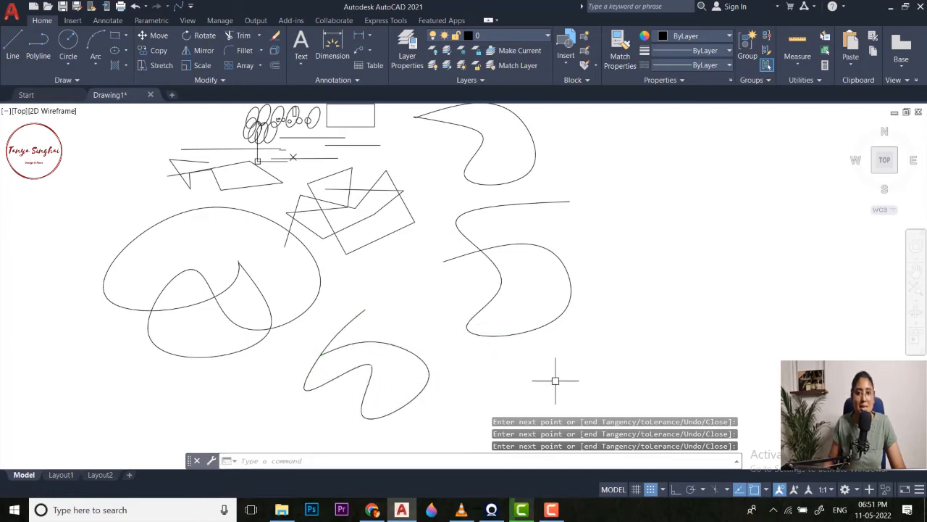
# - Draw a large freehand-sized rectangle in the empty area right of all the splines
pyautogui.scroll(-2, 505, 355)
pyautogui.moveTo(466, 307)
pyautogui.mouseDown(button='middle')
pyautogui.moveTo(425, 290)
pyautogui.moveTo(452, 303)
pyautogui.mouseUp(button='middle')
pyautogui.scroll(2, 420, 290)
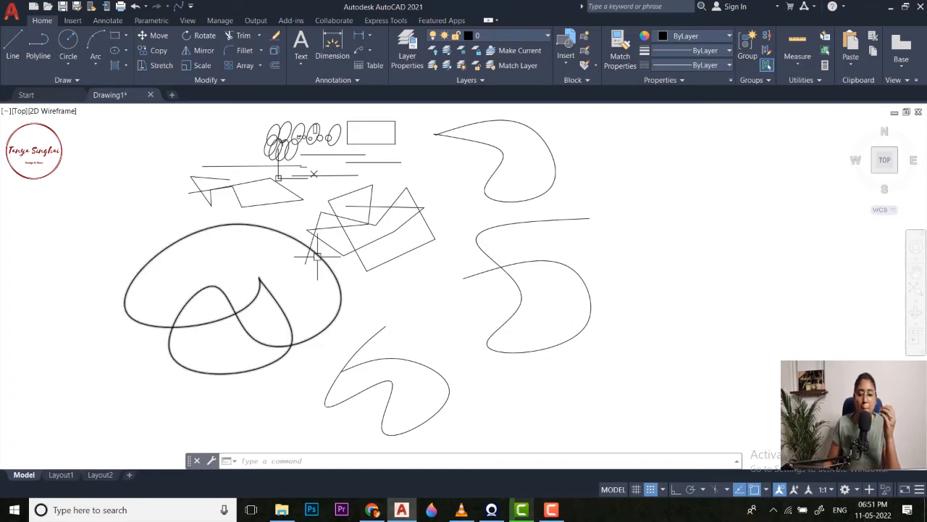
pyautogui.moveTo(459, 275)
pyautogui.mouseDown(button='middle')
pyautogui.moveTo(352, 253)
pyautogui.moveTo(369, 268)
pyautogui.mouseUp(button='middle')
pyautogui.scroll(-3, 387, 249)
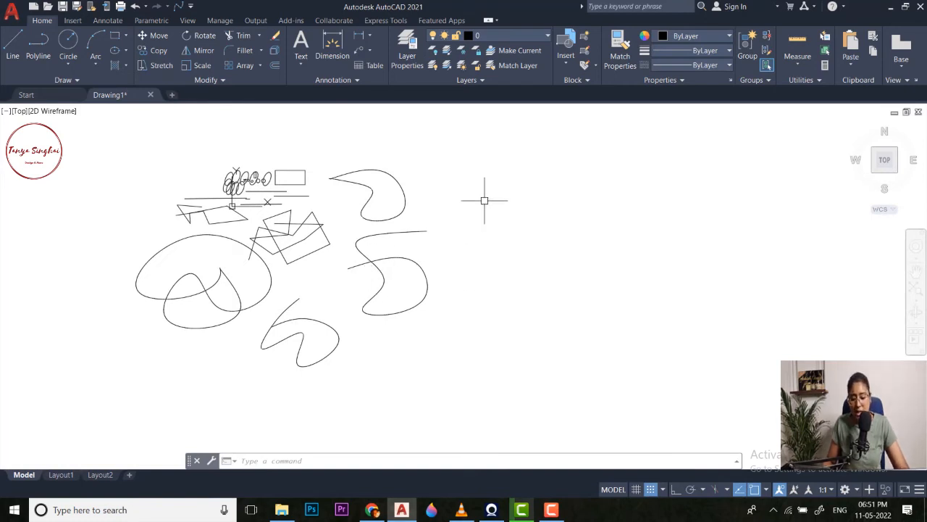
pyautogui.press('Escape')
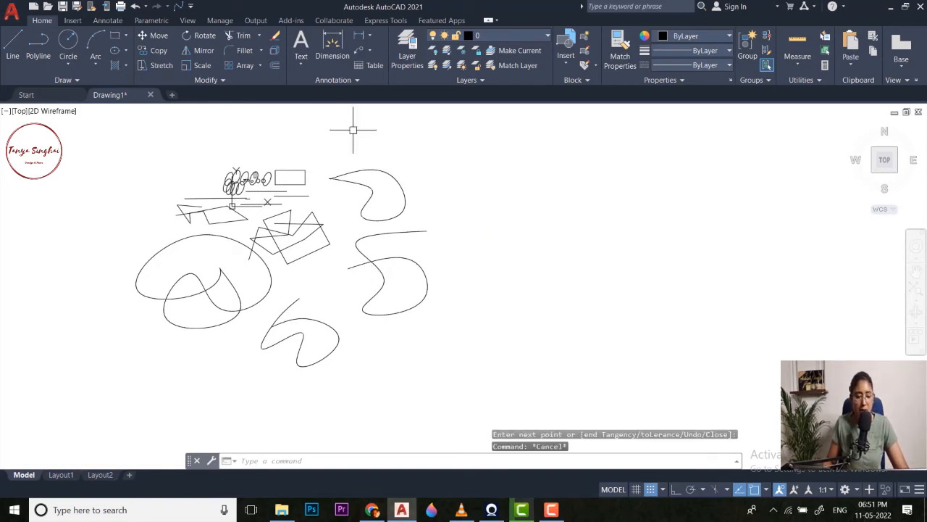
pyautogui.click(115, 35)
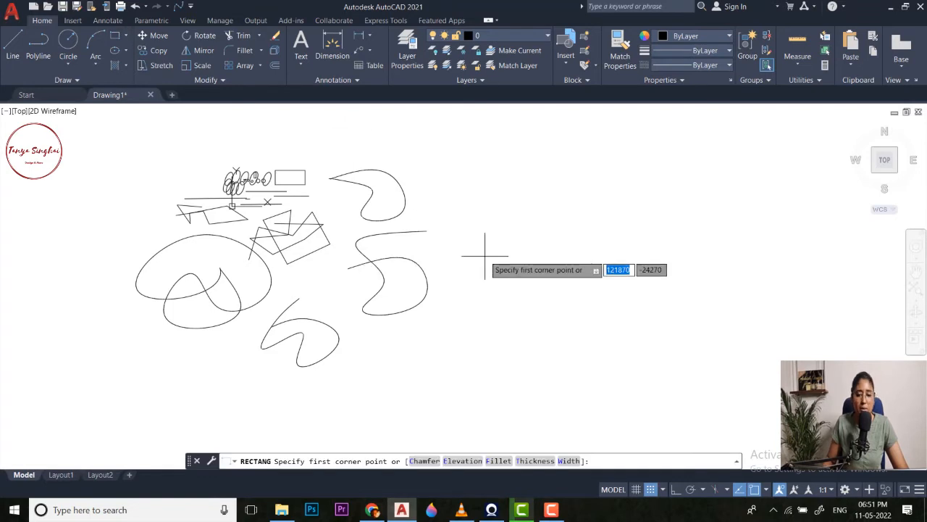
pyautogui.click(494, 203)
pyautogui.click(645, 291)
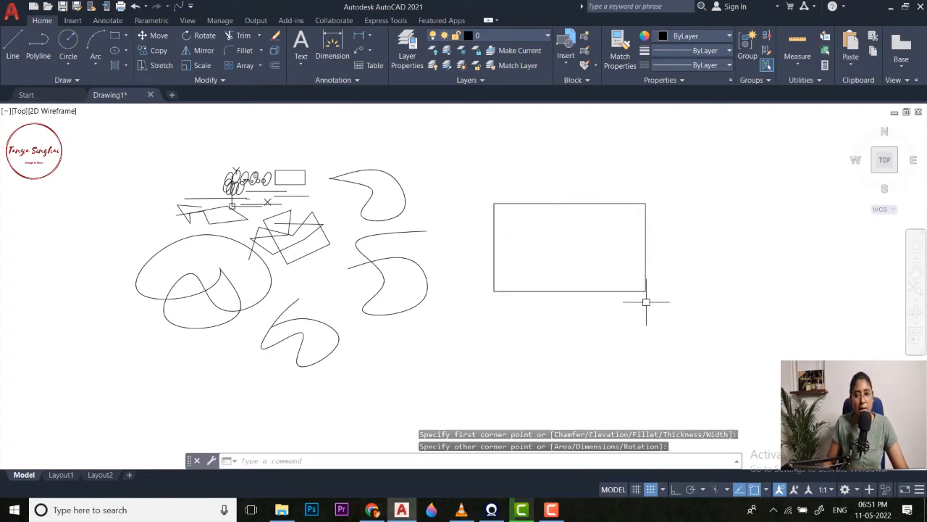
# - Draw three connected freehand lines in the empty area below the large rectangle, forming the upper, right and lower sides of a box
pyautogui.moveTo(646, 300); pyautogui.dragTo(612, 262, button='middle')
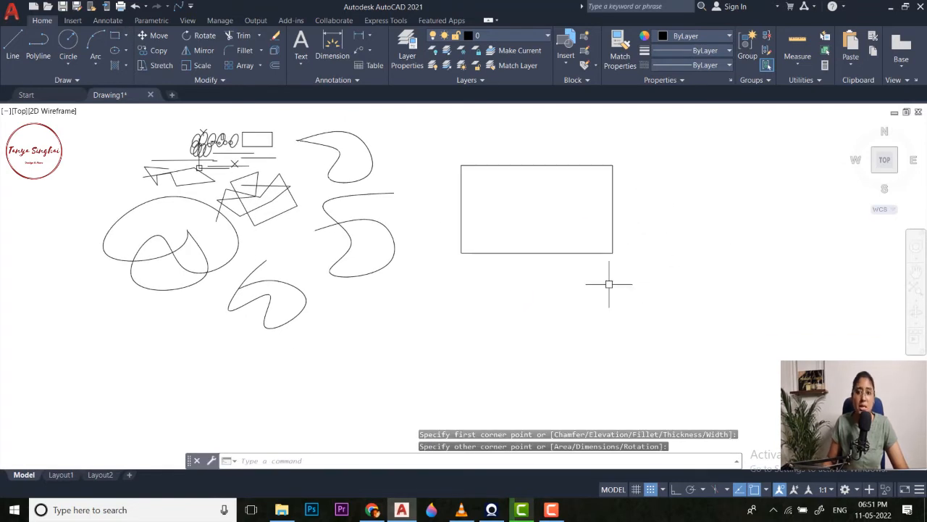
pyautogui.moveTo(539, 349); pyautogui.dragTo(532, 328, button='middle')
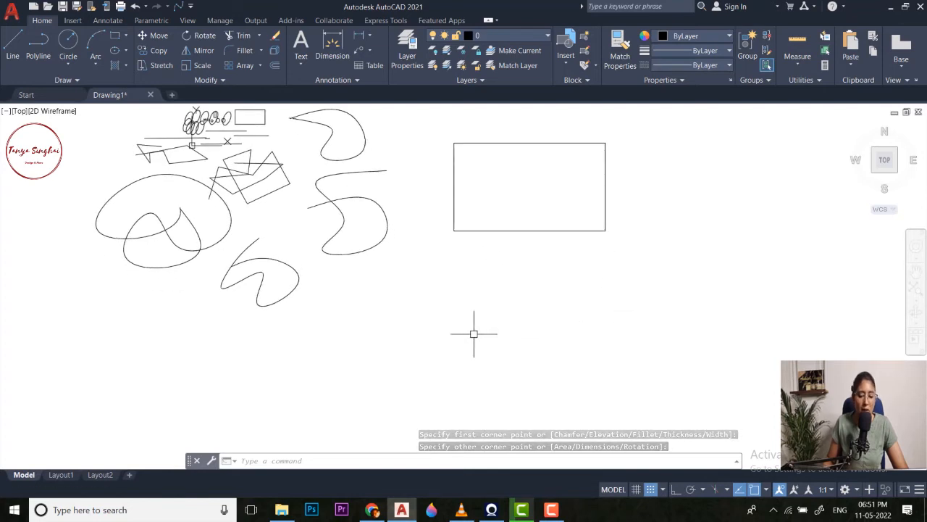
pyautogui.click(12, 48)
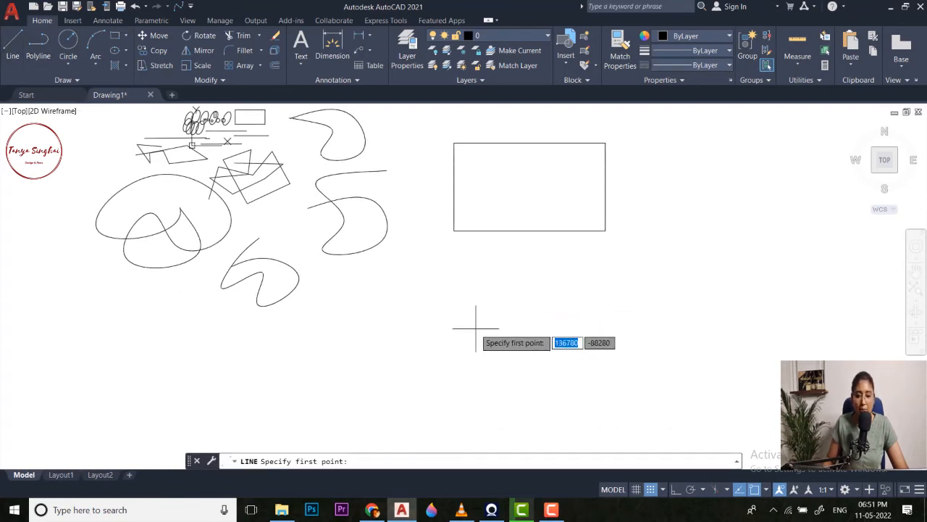
pyautogui.click(476, 328)
pyautogui.click(666, 324)
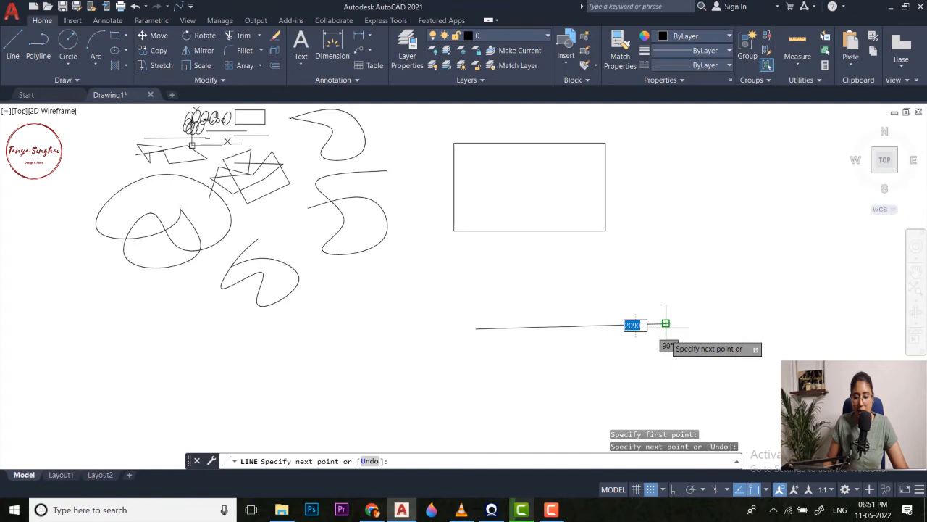
pyautogui.click(666, 392)
pyautogui.click(475, 398)
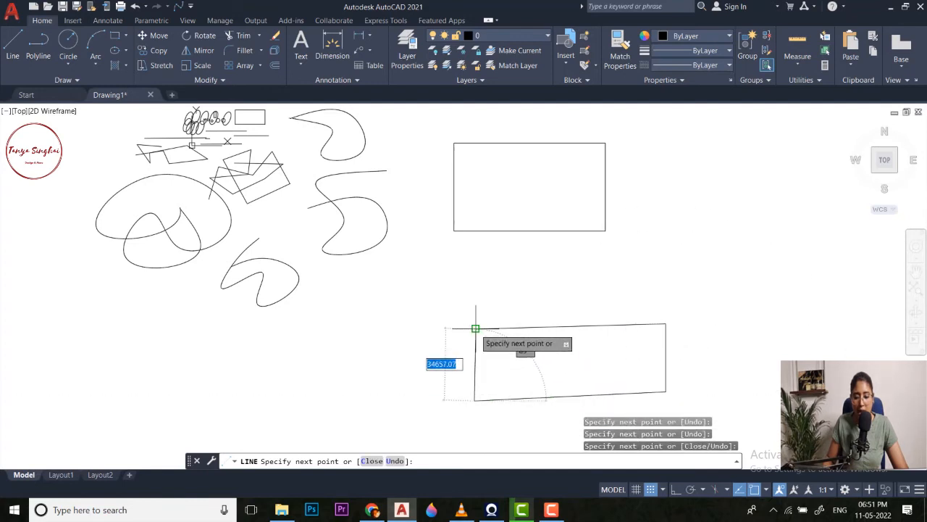
# - Close the four-sided box with a last line snapped to the first line's start endpoint, and end the Line command
pyautogui.click(475, 328)
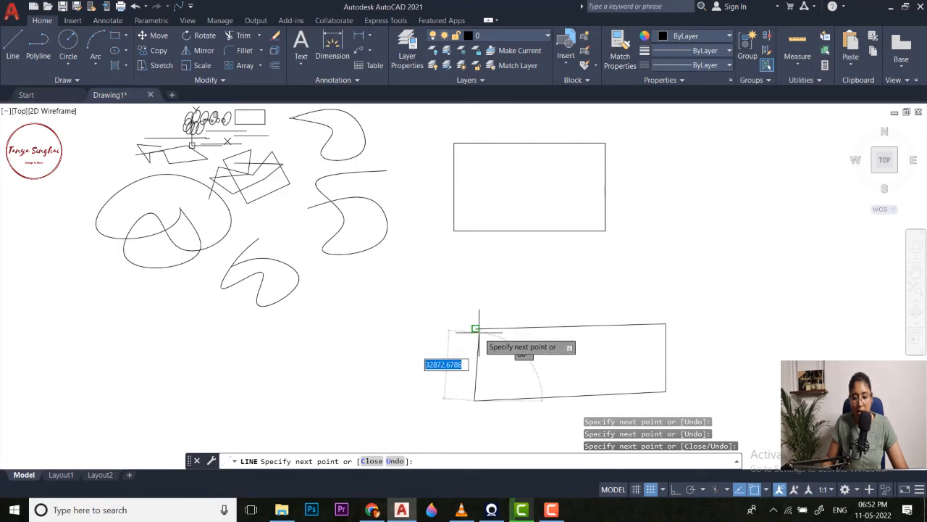
pyautogui.scroll(5, 478, 330)
pyautogui.moveTo(511, 357); pyautogui.dragTo(453, 252, button='middle')
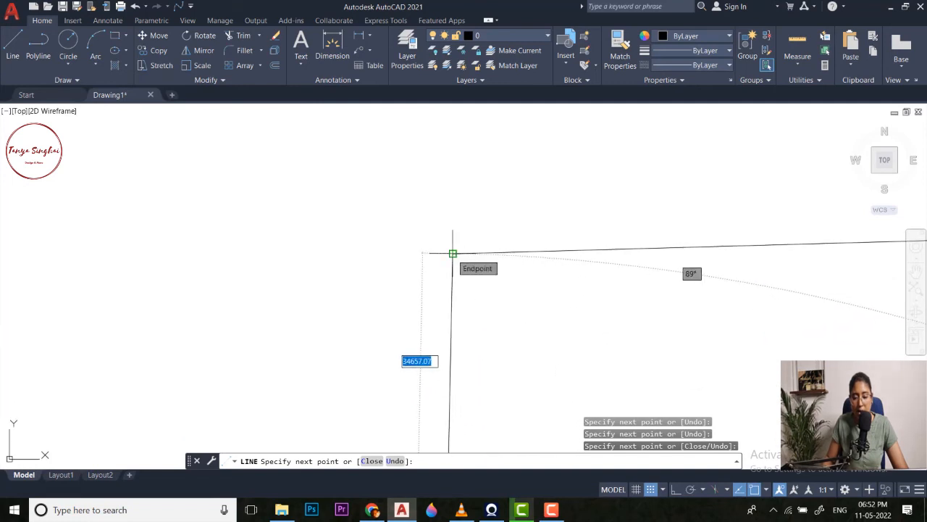
pyautogui.click(453, 253)
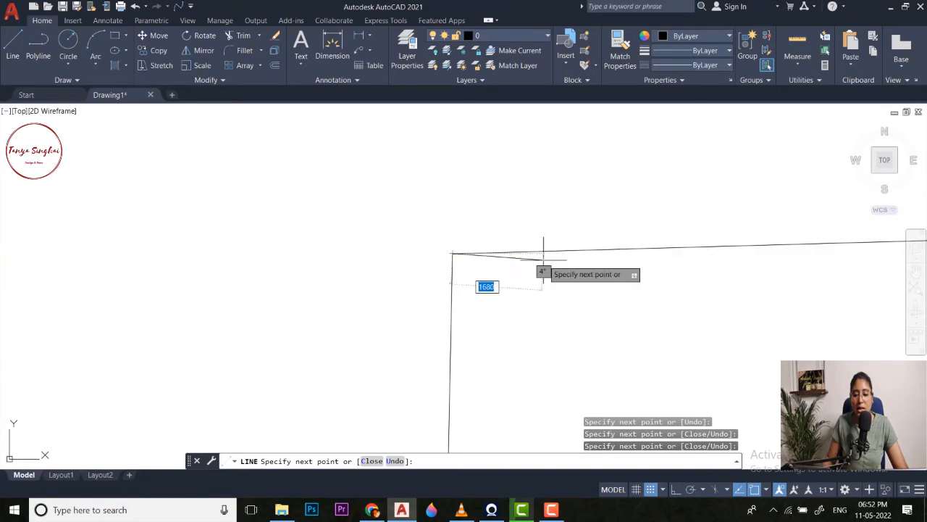
pyautogui.press('Escape')
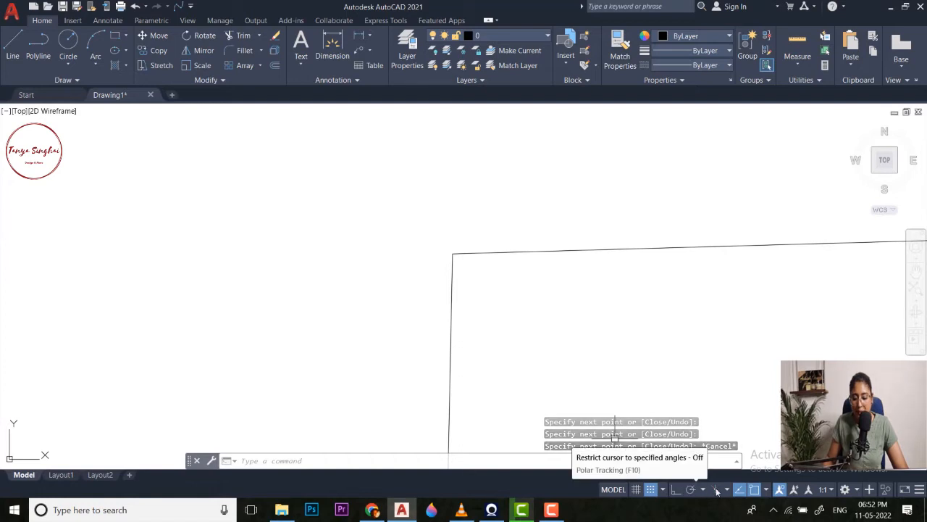
# - Turn object snap off and back on
pyautogui.click(754, 490)
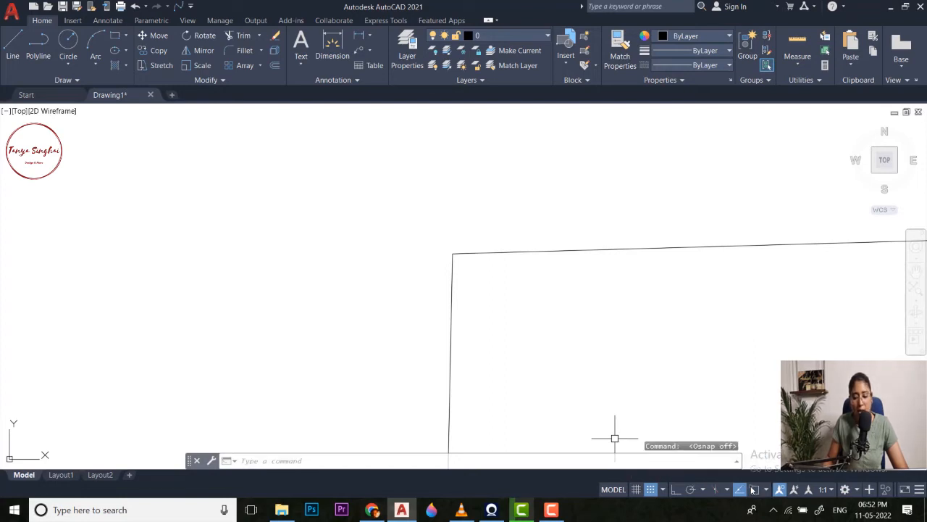
pyautogui.click(754, 490)
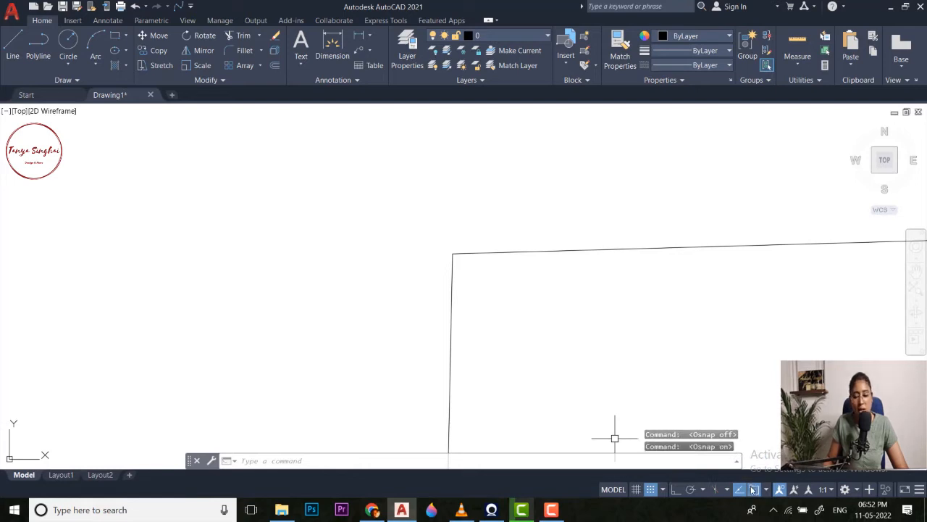
# - Draw three connected freehand lines left of the closed box, forming the upper, right and lower sides of an open shape
pyautogui.moveTo(476, 326)
pyautogui.mouseDown(button='middle')
pyautogui.moveTo(515, 272)
pyautogui.moveTo(498, 278)
pyautogui.moveTo(497, 233)
pyautogui.mouseUp(button='middle')
pyautogui.scroll(-3, 495, 237)
pyautogui.moveTo(472, 275); pyautogui.dragTo(483, 253, button='middle')
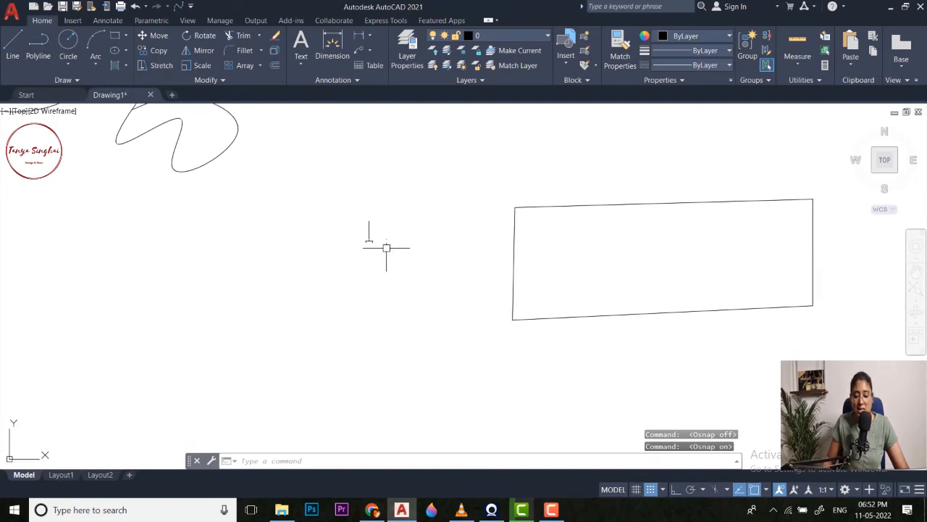
pyautogui.click(12, 44)
pyautogui.click(278, 254)
pyautogui.click(472, 258)
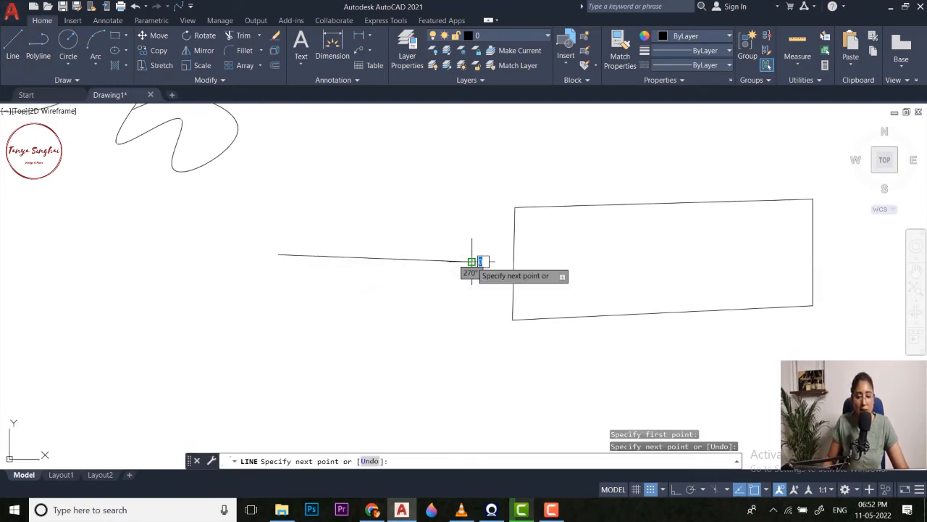
pyautogui.click(471, 389)
pyautogui.click(307, 389)
pyautogui.press('Escape')
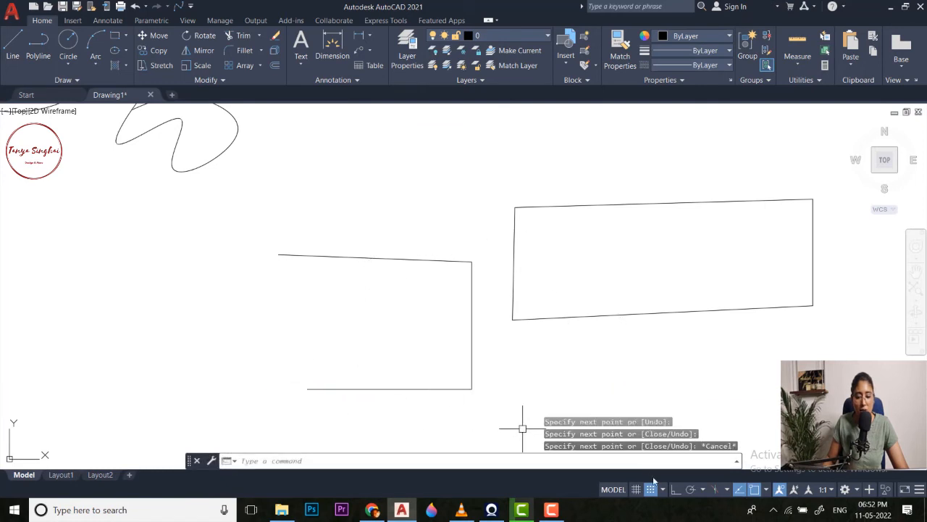
# - Turn object snap off and draw three connected freehand lines left of the open shape as upper, right and lower sides
pyautogui.click(754, 489)
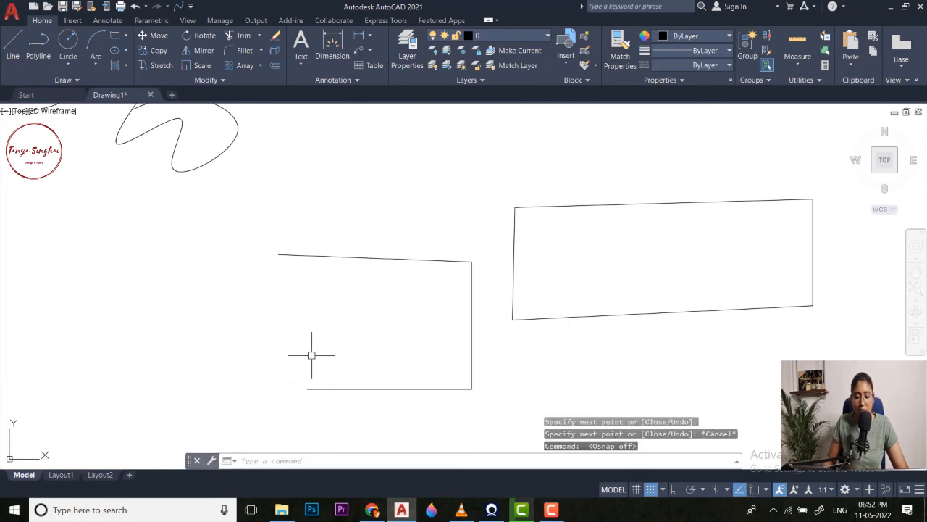
pyautogui.moveTo(233, 349); pyautogui.dragTo(406, 340, button='middle')
pyautogui.press('l')
pyautogui.press('Return')
pyautogui.click(243, 267)
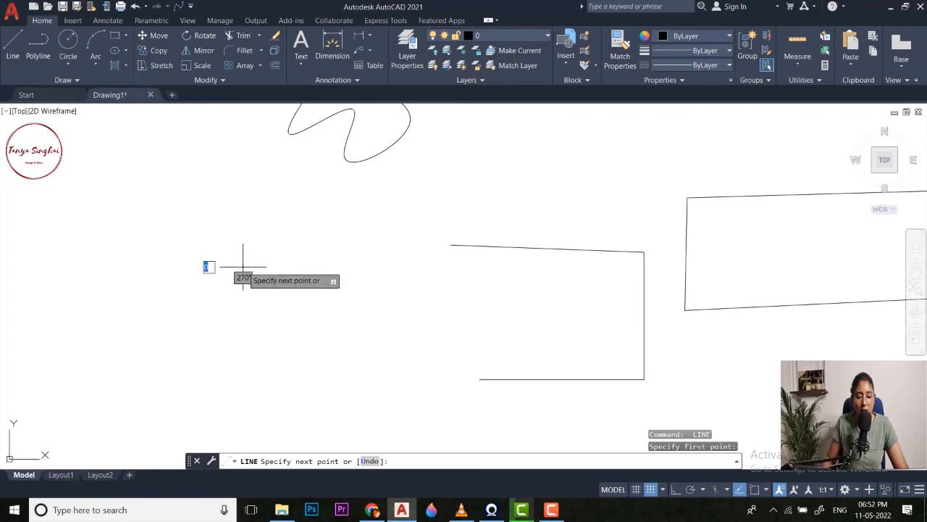
pyautogui.click(393, 269)
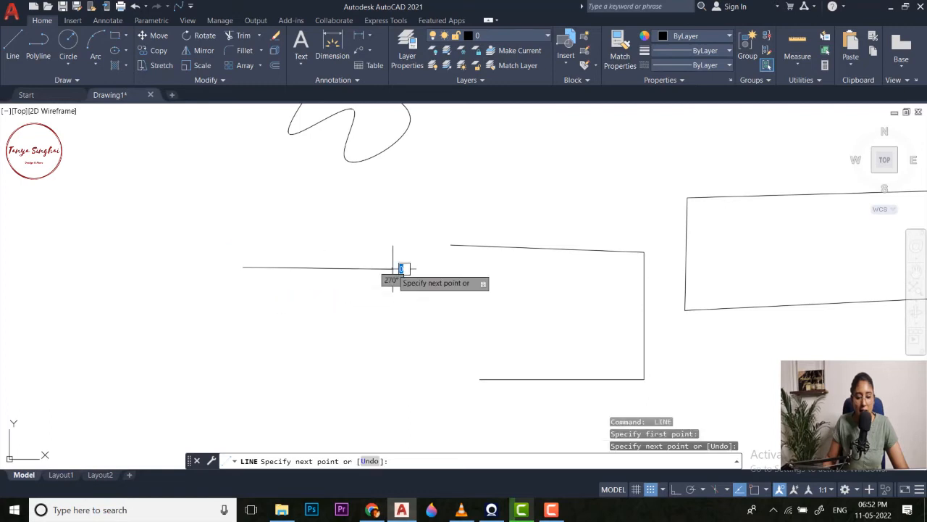
pyautogui.click(386, 382)
pyautogui.click(186, 367)
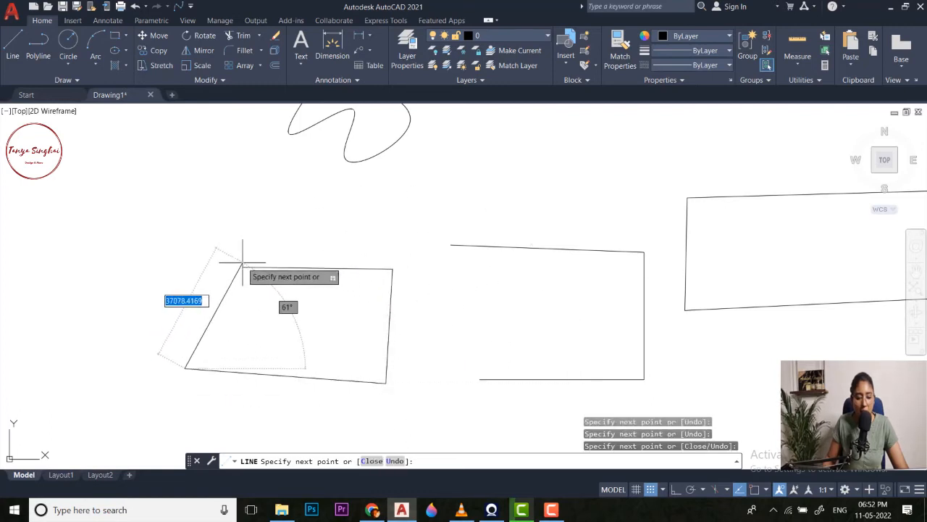
# - Close the four-sided shape by placing the last line's end by eye on the first line's start, and end the Line command
pyautogui.scroll(8, 252, 266)
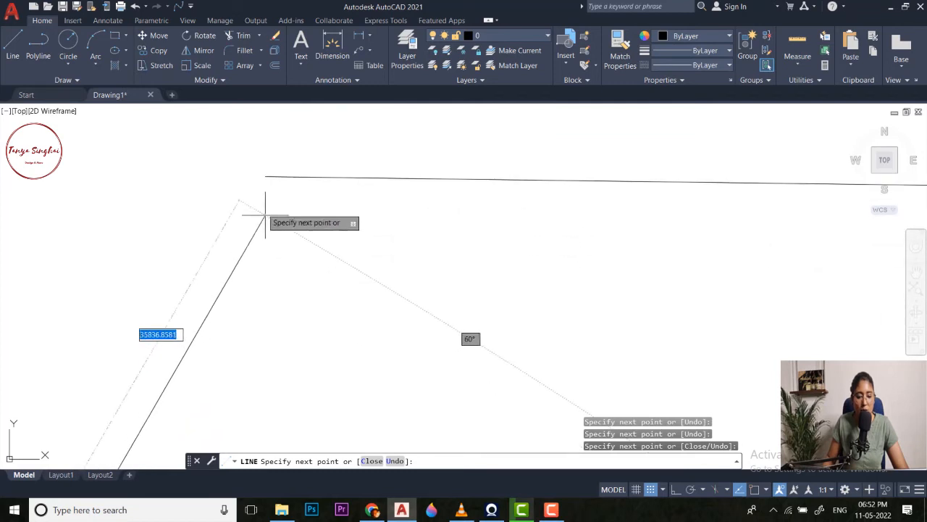
pyautogui.scroll(5, 338, 284)
pyautogui.scroll(-3, 337, 192)
pyautogui.moveTo(339, 189); pyautogui.dragTo(331, 224, button='middle')
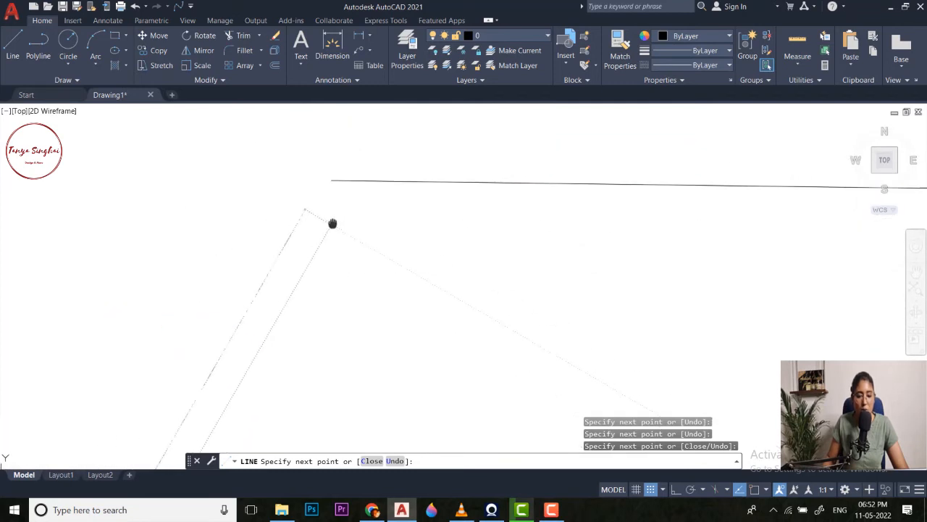
pyautogui.click(331, 181)
pyautogui.press('Escape')
pyautogui.scroll(5, 342, 188)
pyautogui.moveTo(255, 143)
pyautogui.mouseDown(button='middle')
pyautogui.moveTo(328, 163)
pyautogui.moveTo(369, 231)
pyautogui.moveTo(408, 255)
pyautogui.moveTo(412, 269)
pyautogui.moveTo(383, 193)
pyautogui.moveTo(393, 215)
pyautogui.mouseUp(button='middle')
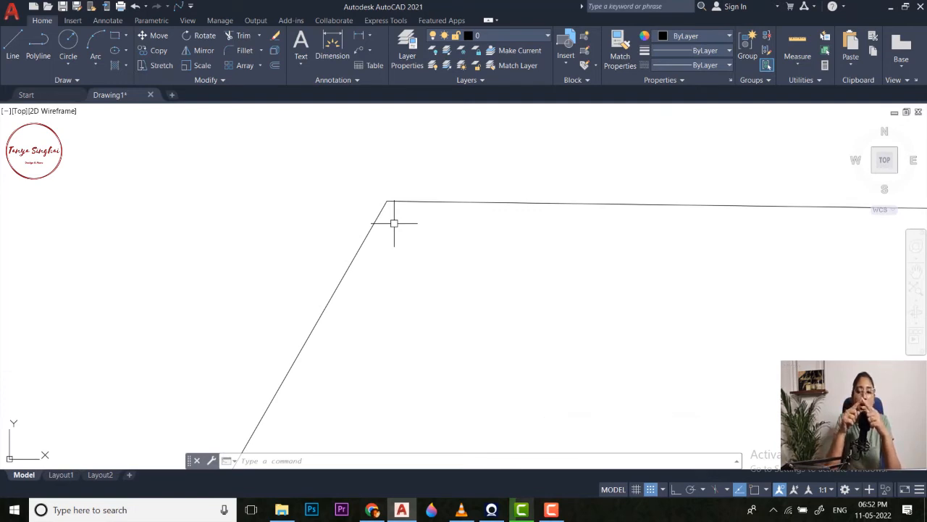
# - Turn object snap on and draw three connected freehand lines left of the slanted shape as upper, right and lower sides
pyautogui.scroll(-3, 429, 263)
pyautogui.moveTo(429, 263); pyautogui.dragTo(399, 218, button='middle')
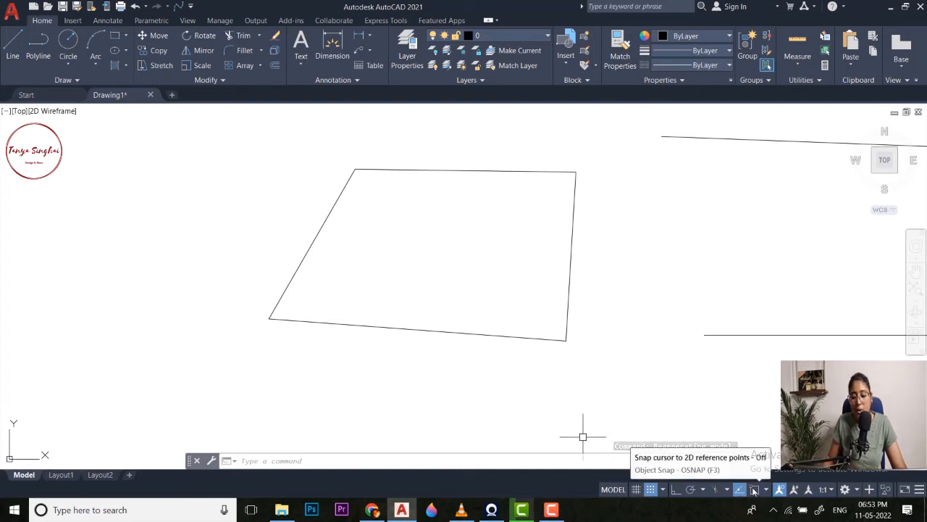
pyautogui.click(754, 491)
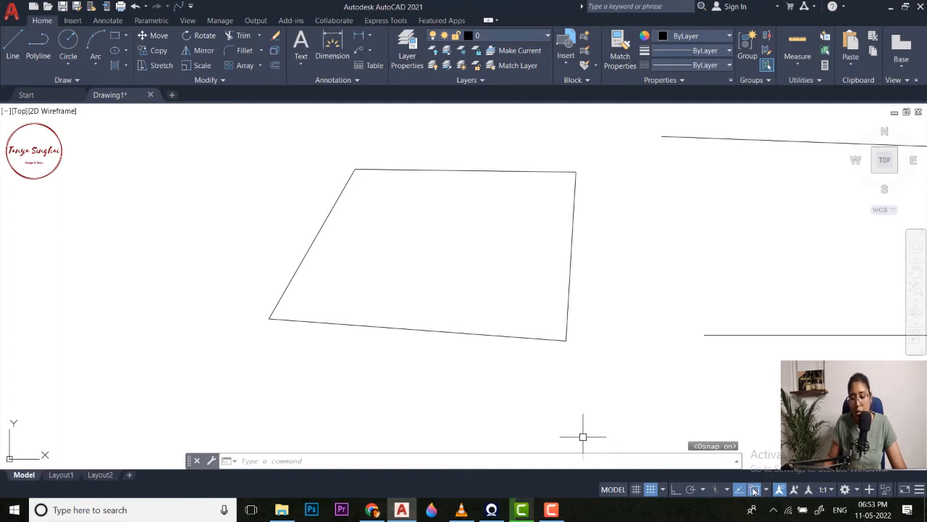
pyautogui.moveTo(118, 279); pyautogui.dragTo(304, 283, button='middle')
pyautogui.click(15, 44)
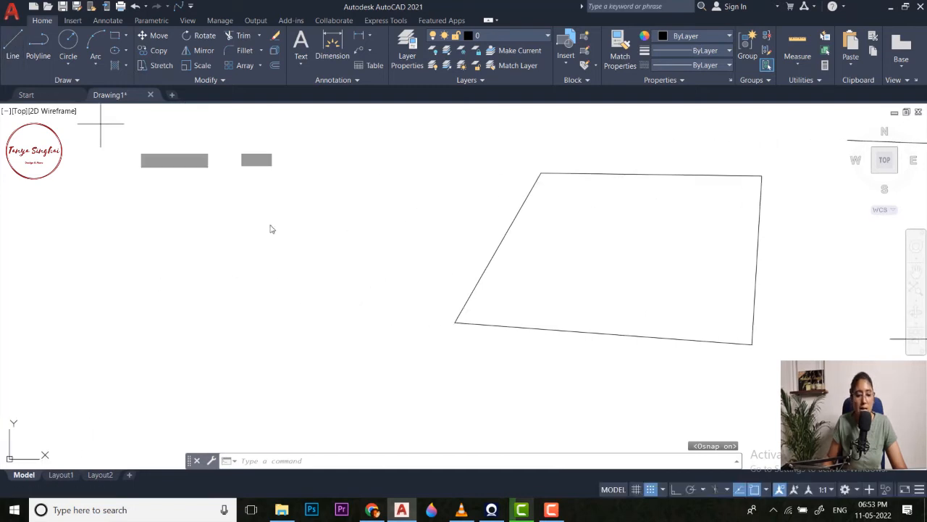
pyautogui.scroll(-2, 300, 236)
pyautogui.click(181, 226)
pyautogui.click(316, 220)
pyautogui.click(302, 336)
pyautogui.click(171, 337)
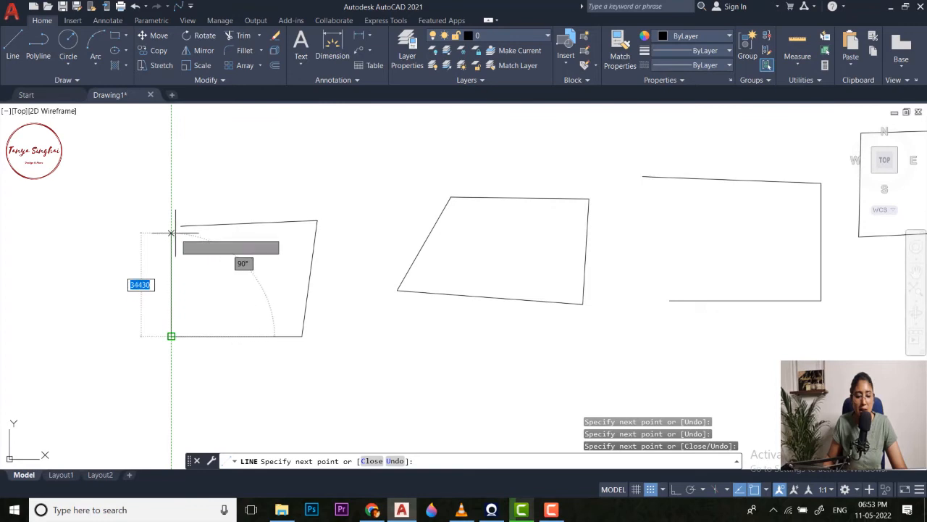
# - Close the leftmost four-sided shape with a line snapped to the first line's start endpoint, and end the Line command
pyautogui.scroll(2, 181, 226)
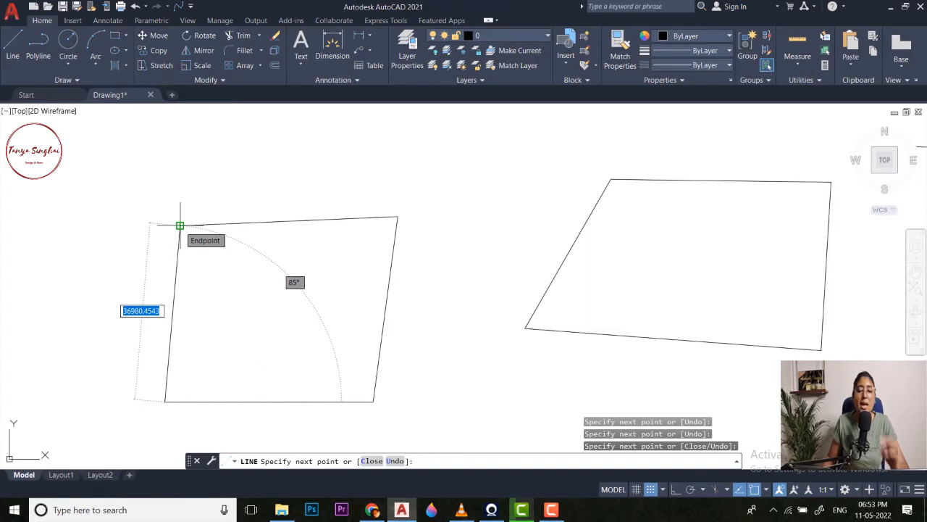
pyautogui.click(180, 226)
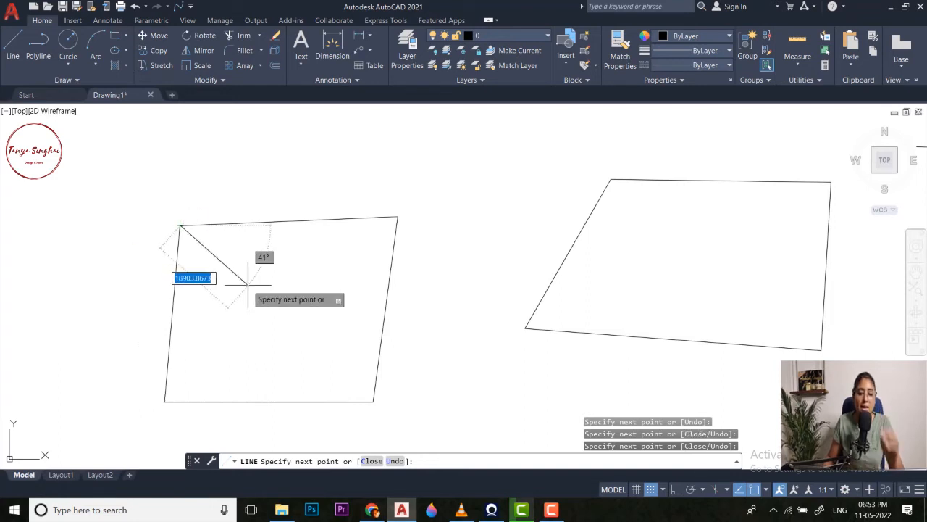
pyautogui.press('Escape')
# - Examine how the two lines meet at the snapped upper-left corner by selecting them together, and clear the selection
pyautogui.scroll(5, 180, 227)
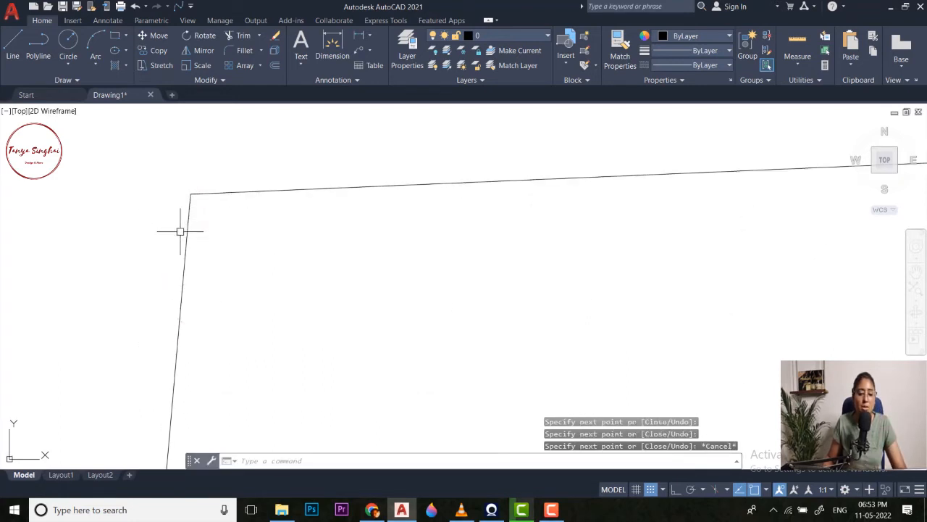
pyautogui.click(221, 169)
pyautogui.click(190, 293)
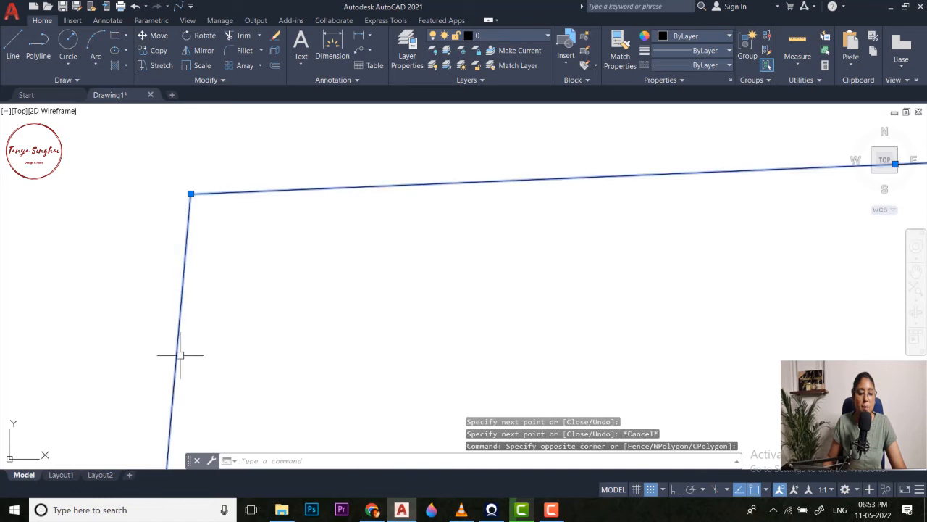
pyautogui.press('Escape')
pyautogui.scroll(-5, 234, 321)
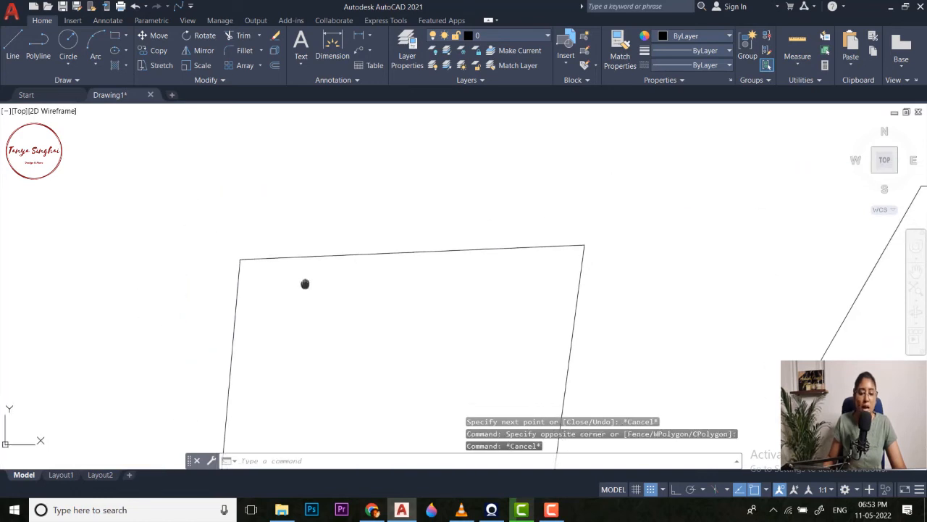
pyautogui.scroll(-2, 291, 255)
pyautogui.moveTo(336, 269); pyautogui.dragTo(289, 267, button='middle')
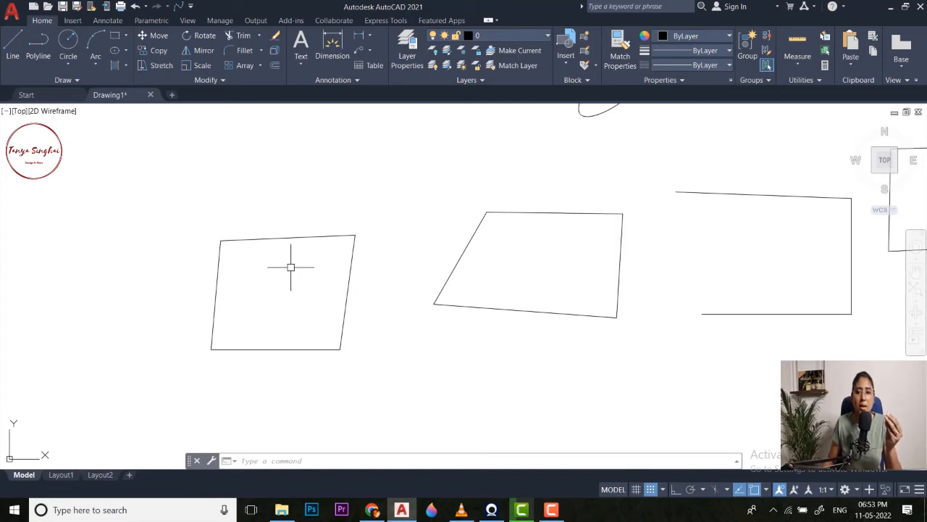
# - Turn Ortho mode on and back off
pyautogui.scroll(-4, 291, 266)
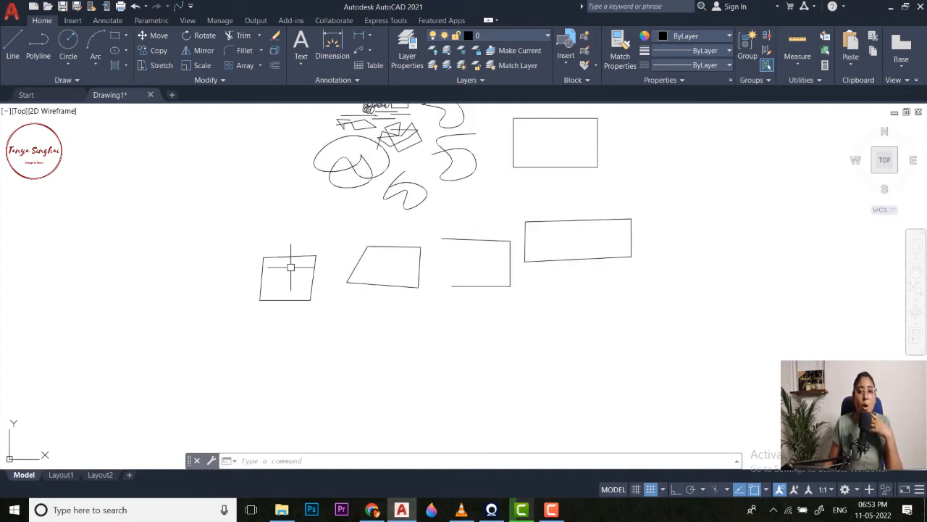
pyautogui.moveTo(279, 295); pyautogui.dragTo(416, 311, button='middle')
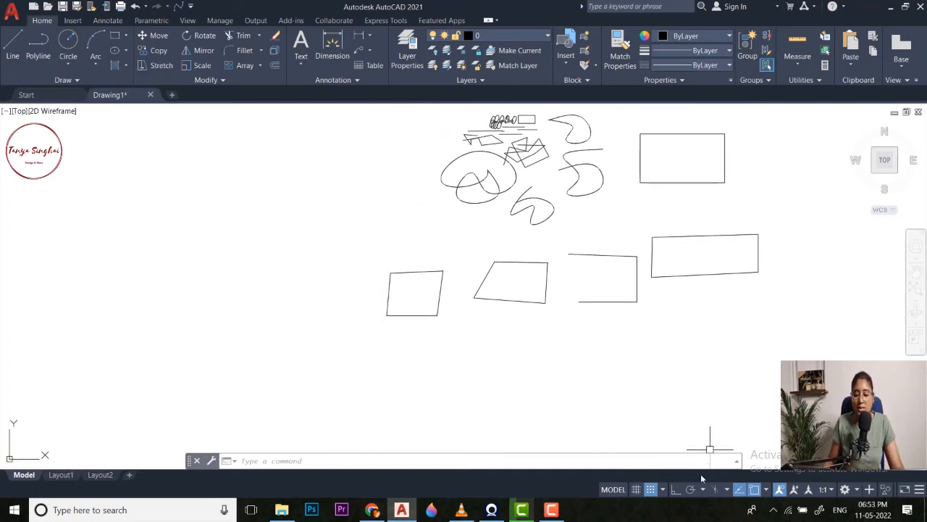
pyautogui.click(675, 492)
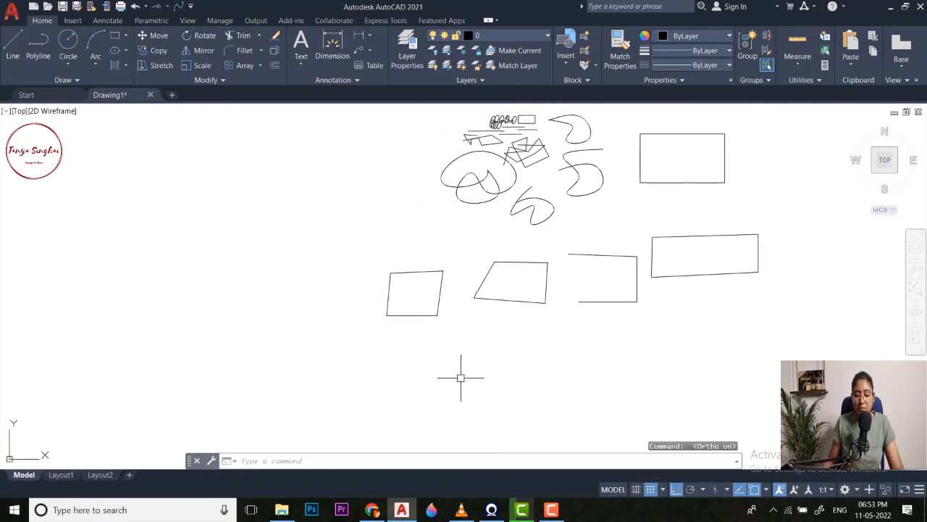
pyautogui.click(674, 492)
# - Draw a single nearly vertical freehand line in the empty area left of the four-sided shapes with Ortho mode off
pyautogui.moveTo(258, 318); pyautogui.dragTo(305, 317, button='middle')
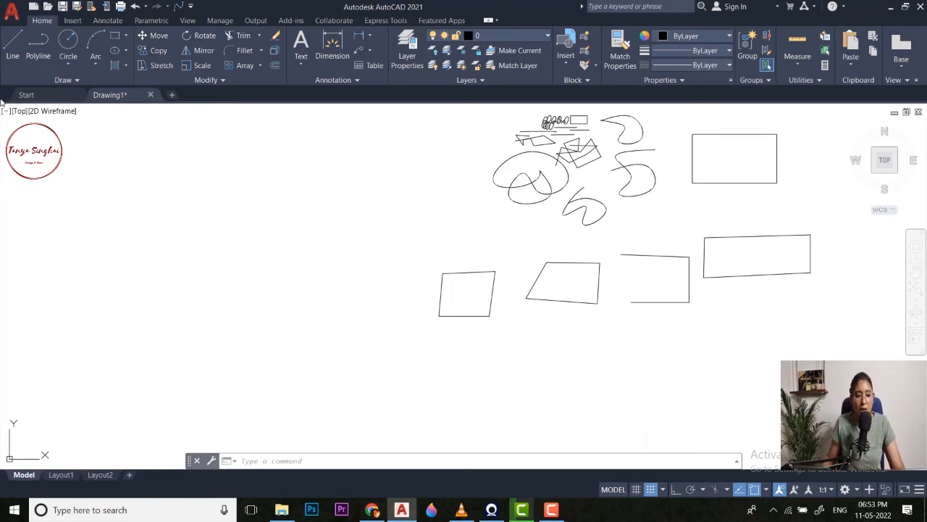
pyautogui.write('l')
pyautogui.press('Return')
pyautogui.click(237, 217)
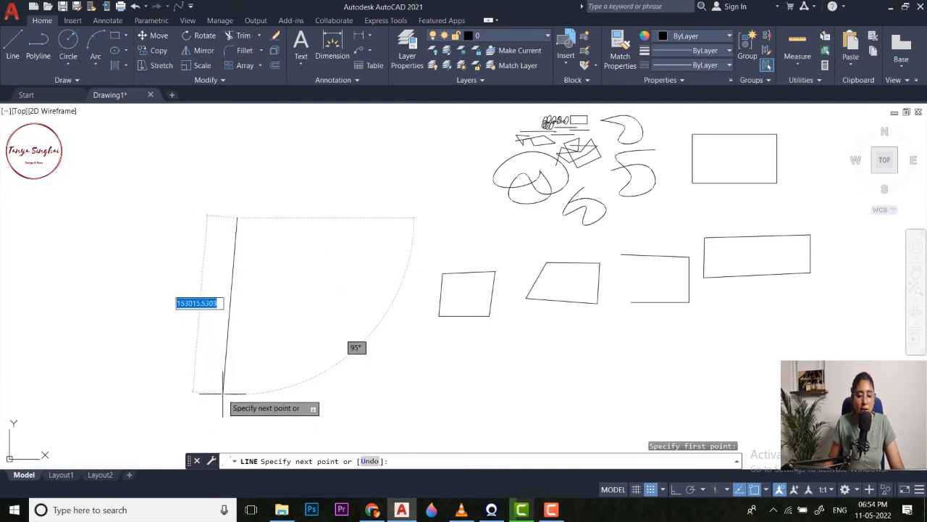
pyautogui.click(242, 366)
pyautogui.press('Escape')
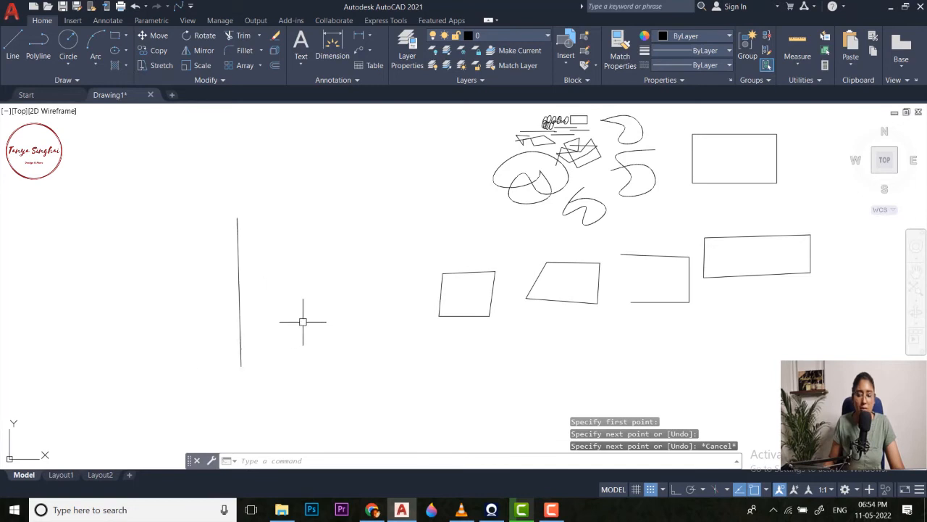
# - Draw two connected freehand lines right of the nearly vertical line, one going down and one slanting slightly up to the right
pyautogui.press('Return')
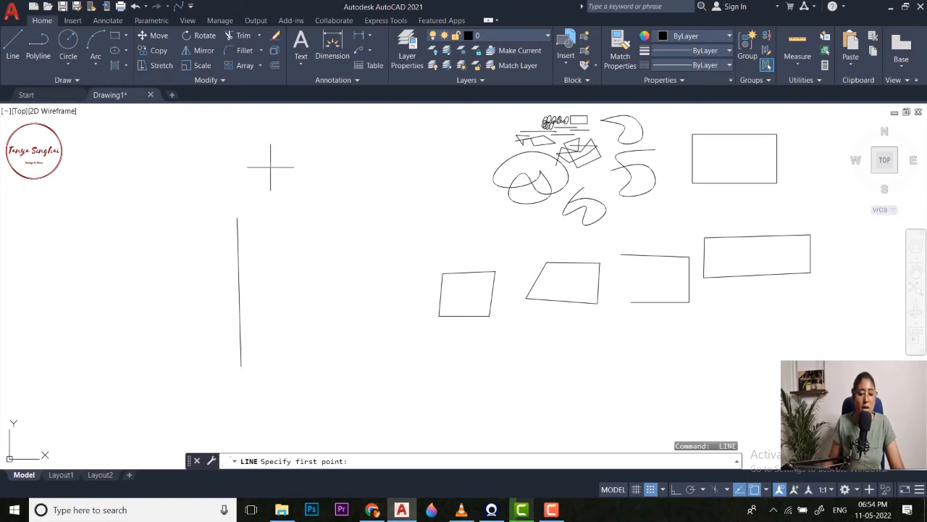
pyautogui.click(270, 167)
pyautogui.click(270, 300)
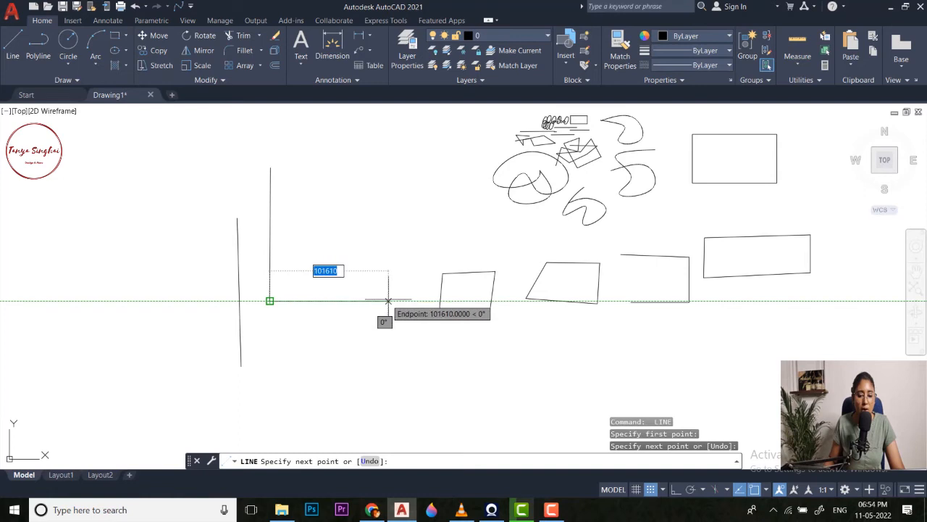
pyautogui.press('Escape')
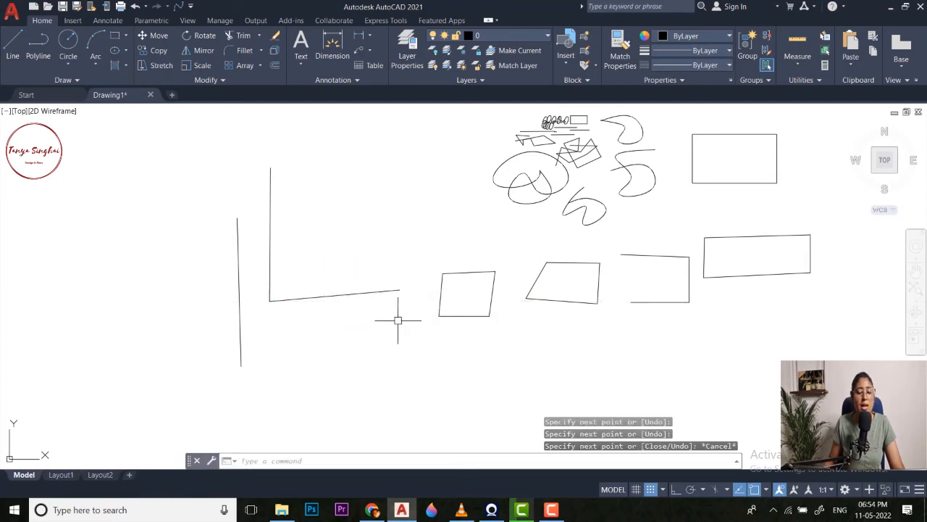
# - Draw two connected freehand lines left of the nearly vertical line, one slanting downward and one running horizontally to the right
pyautogui.press('Return')
pyautogui.click(100, 181)
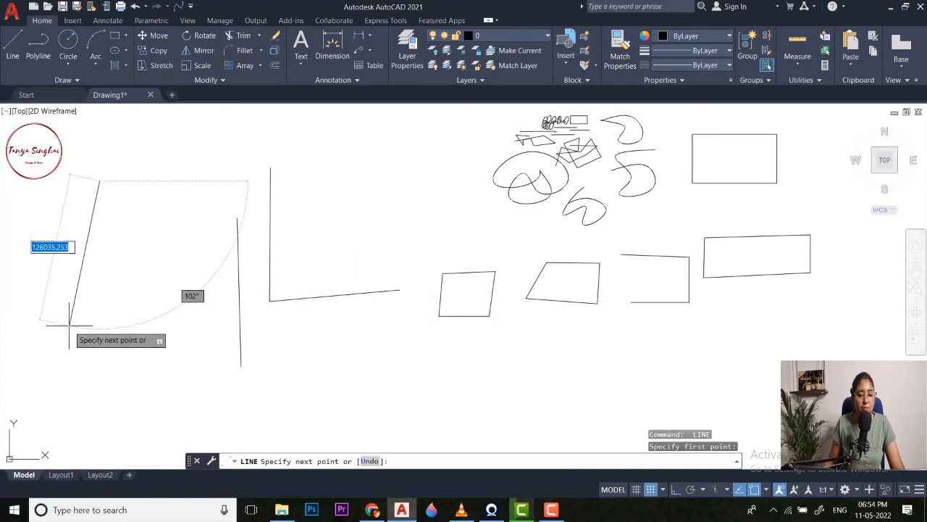
pyautogui.click(76, 331)
pyautogui.click(202, 331)
pyautogui.press('Escape')
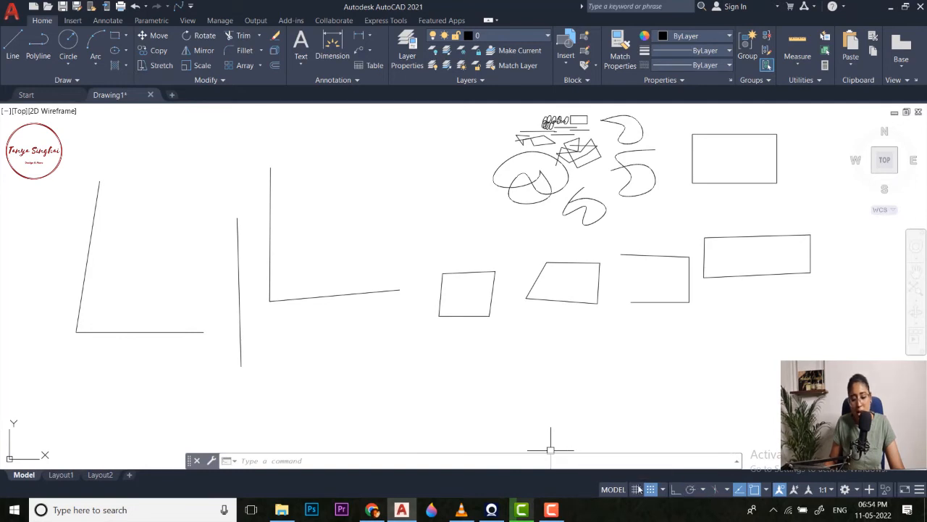
# - Turn Ortho mode on and draw an L of one straight vertical and one straight horizontal line left of the splines
pyautogui.click(675, 490)
pyautogui.scroll(-2, 360, 290)
pyautogui.scroll(-2, 360, 290)
pyautogui.moveTo(361, 307); pyautogui.dragTo(390, 277, button='middle')
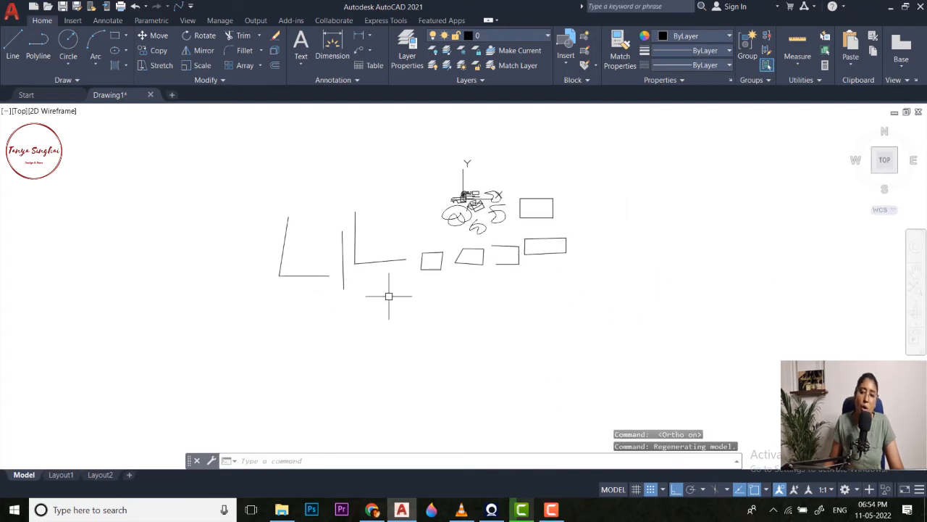
pyautogui.click(14, 40)
pyautogui.moveTo(311, 145); pyautogui.dragTo(293, 181, button='middle')
pyautogui.scroll(5, 352, 207)
pyautogui.moveTo(340, 214); pyautogui.dragTo(351, 215, button='middle')
pyautogui.click(293, 187)
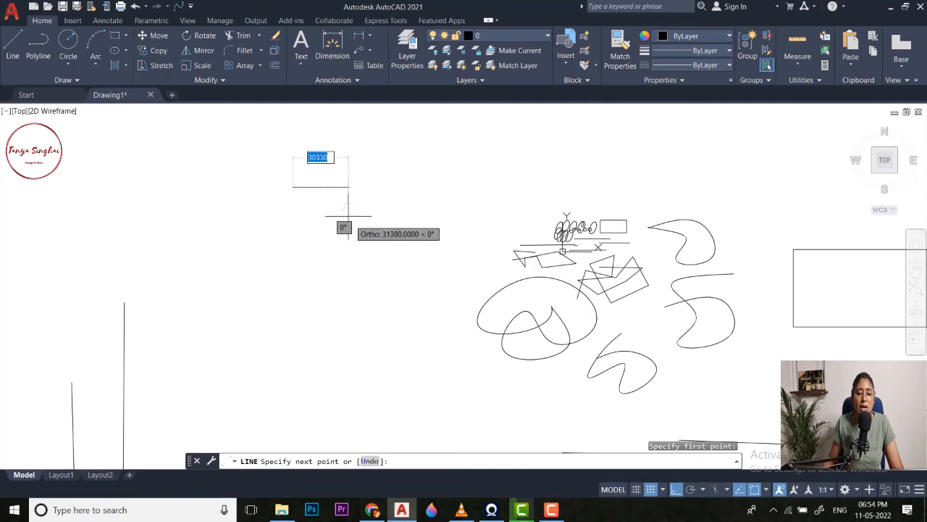
pyautogui.click(302, 320)
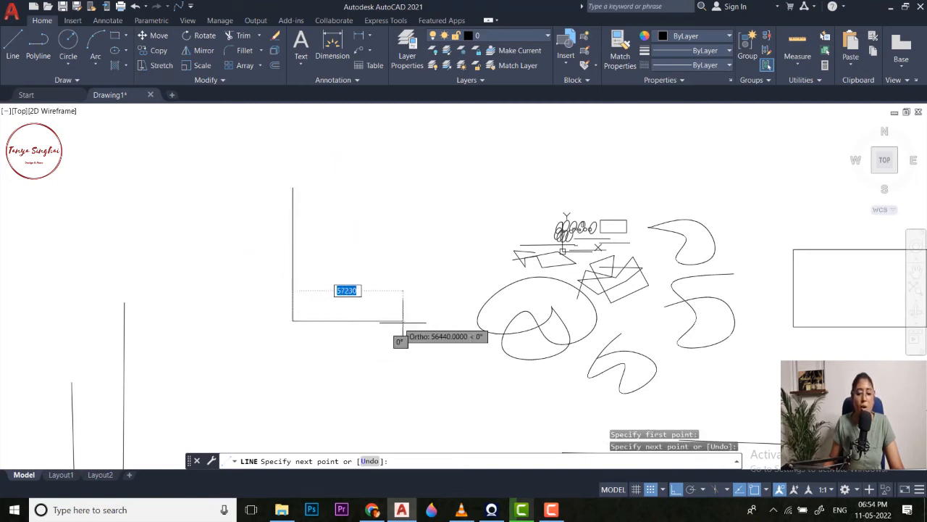
pyautogui.click(446, 320)
pyautogui.press('Escape')
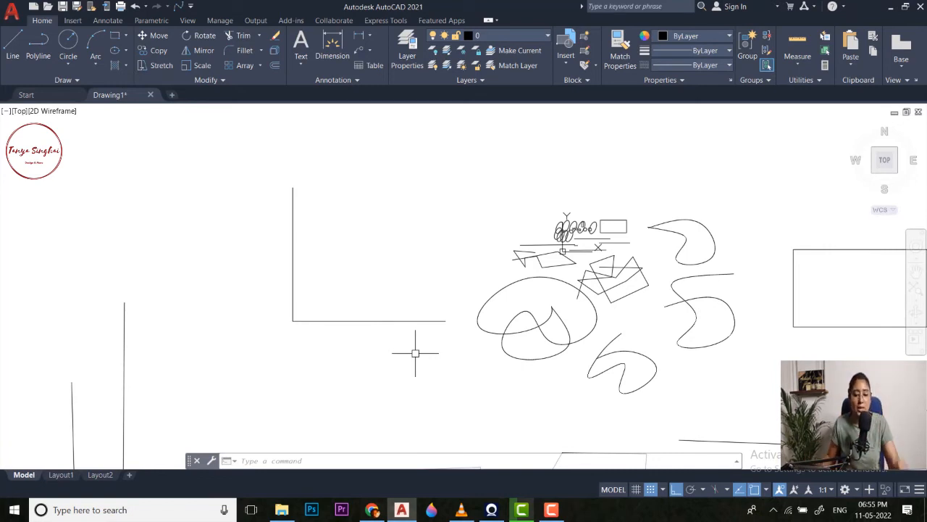
pyautogui.scroll(-6, 337, 321)
pyautogui.moveTo(416, 306); pyautogui.dragTo(403, 315, button='middle')
pyautogui.scroll(4, 402, 315)
pyautogui.moveTo(479, 296); pyautogui.dragTo(356, 317, button='middle')
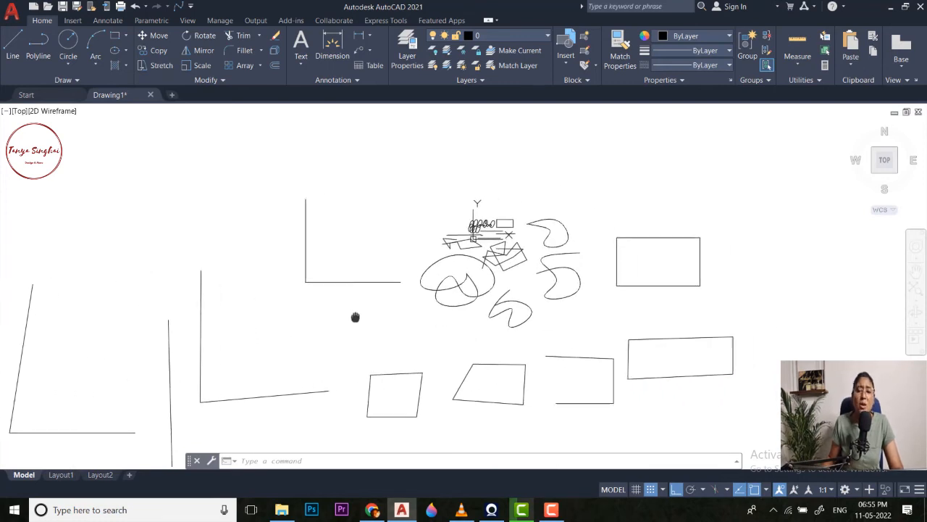
pyautogui.scroll(2, 460, 310)
pyautogui.moveTo(469, 303); pyautogui.dragTo(354, 333, button='middle')
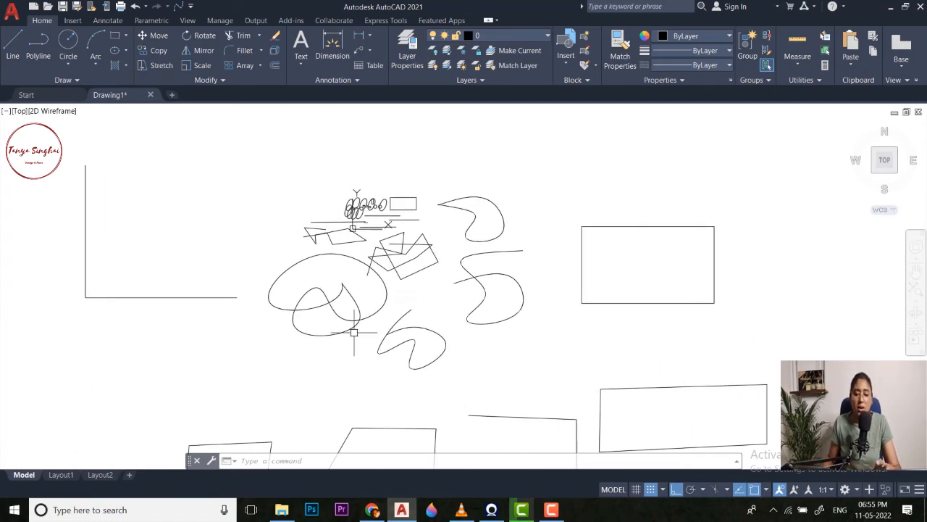
pyautogui.scroll(2, 354, 332)
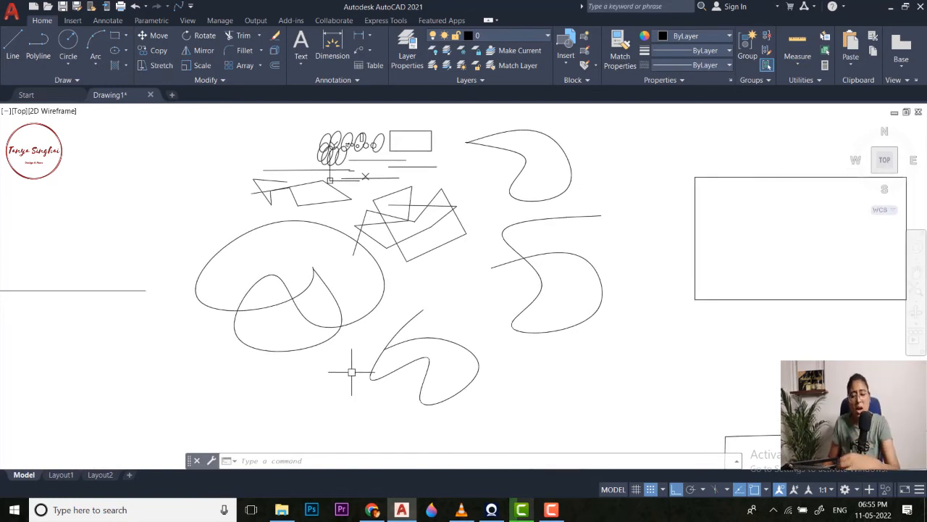
pyautogui.scroll(-2, 325, 276)
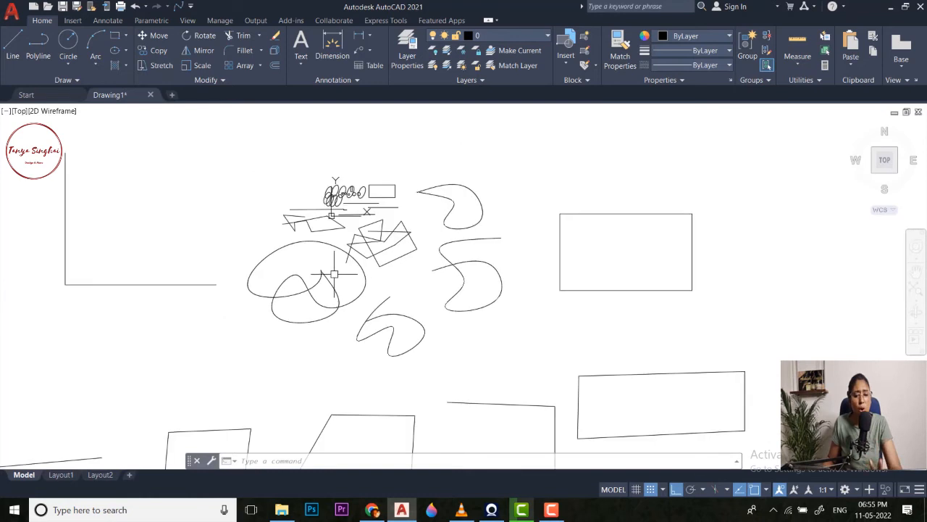
pyautogui.moveTo(327, 276); pyautogui.dragTo(333, 346, button='middle')
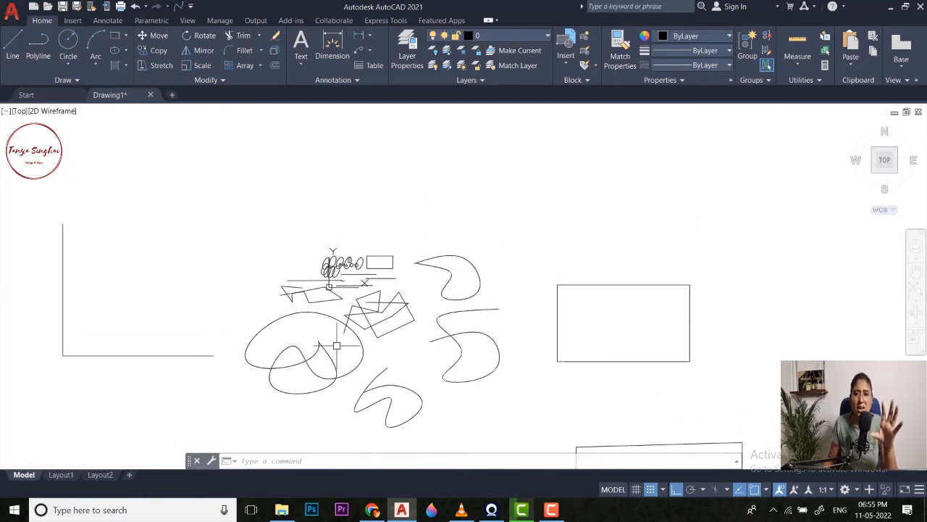
pyautogui.scroll(-2, 364, 283)
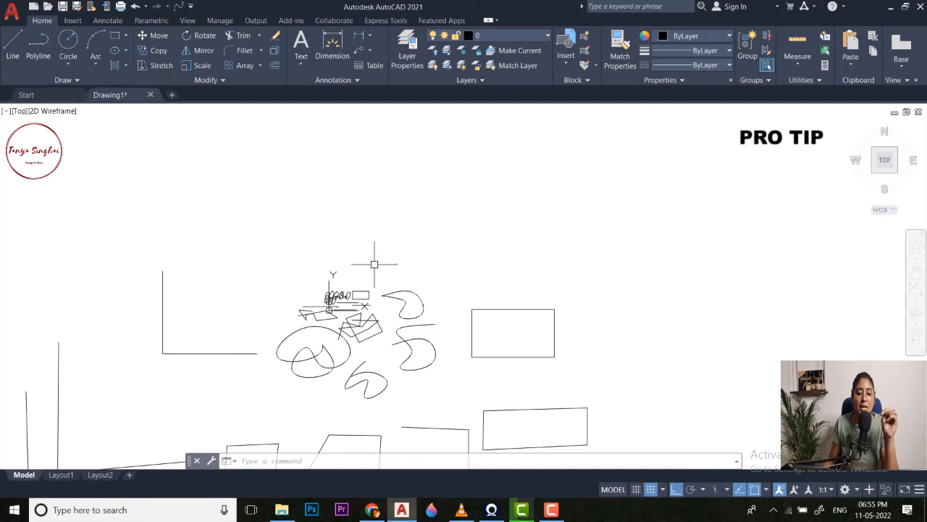
# - Turn Ortho mode off and draw two connected slanted lines forming a narrow V above the L-shaped lines beside the splines
pyautogui.moveTo(372, 266); pyautogui.dragTo(407, 260, button='middle')
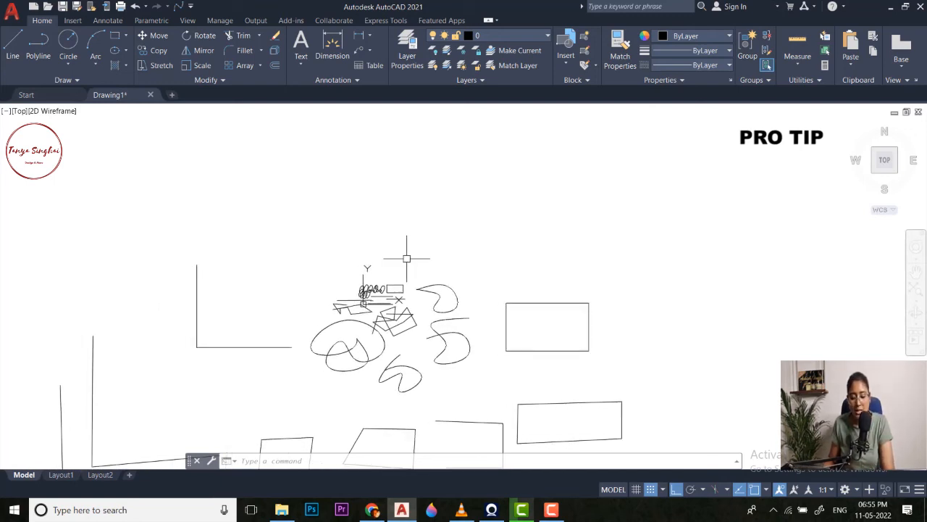
pyautogui.press('F8')
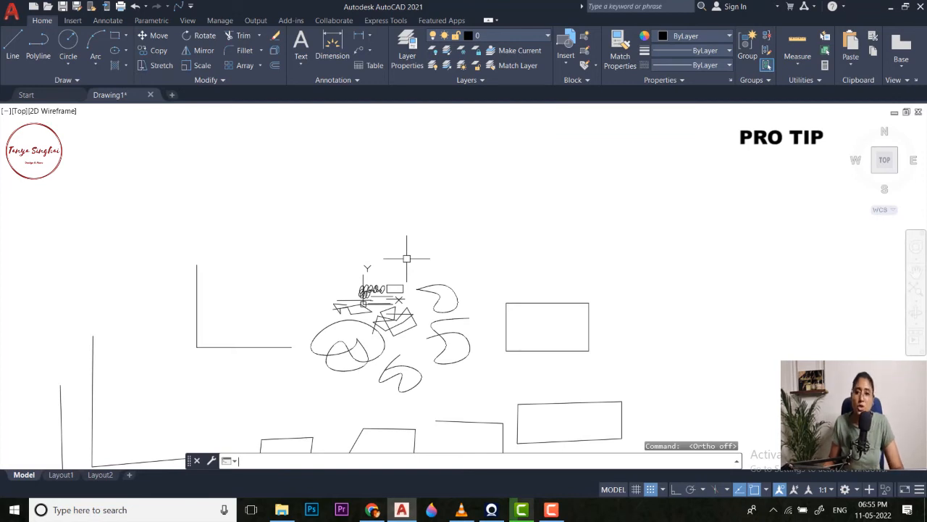
pyautogui.moveTo(275, 281); pyautogui.dragTo(326, 269, button='middle')
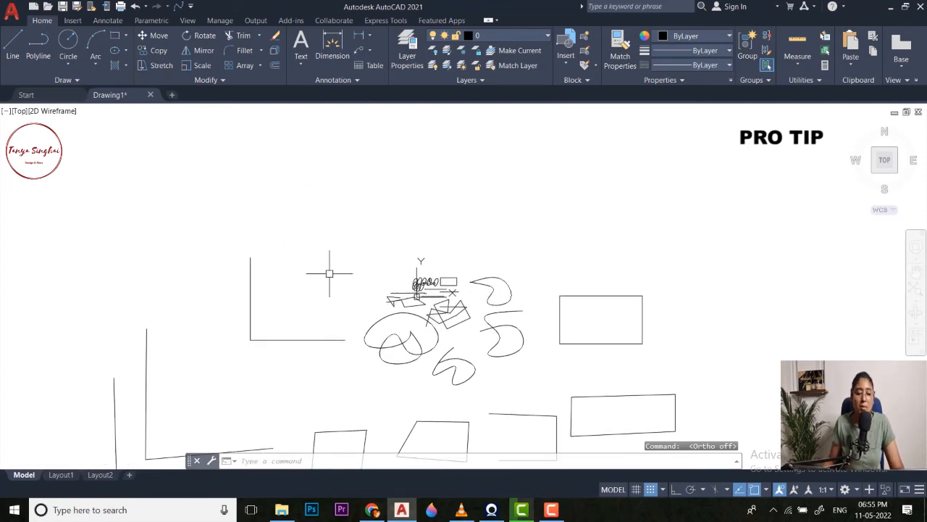
pyautogui.click(15, 48)
pyautogui.click(289, 169)
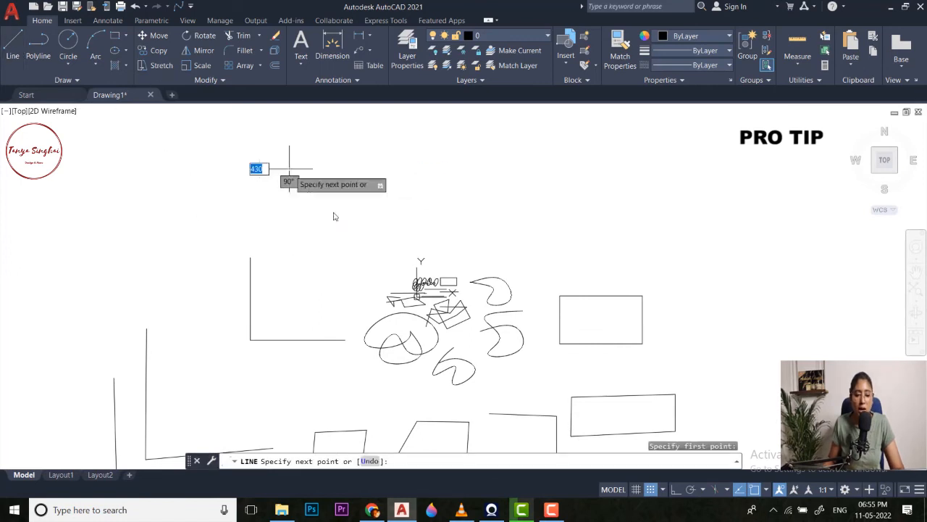
pyautogui.click(350, 256)
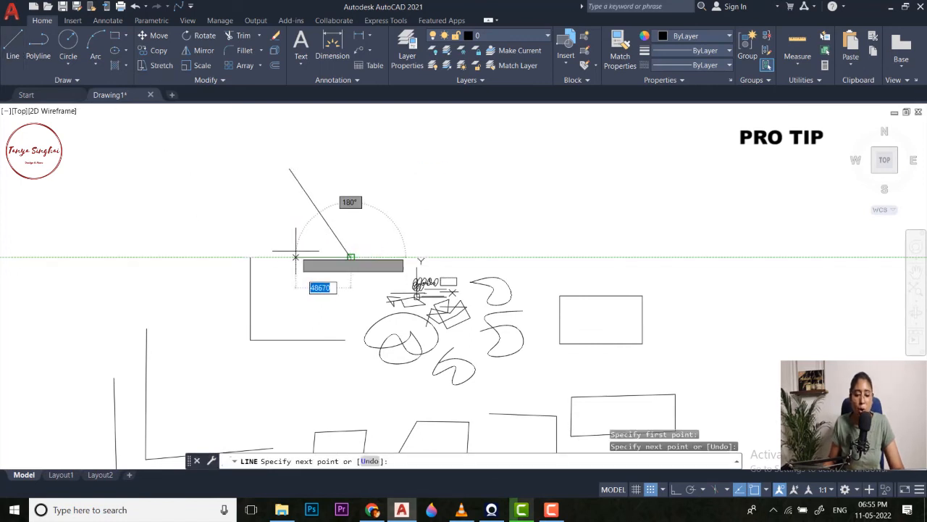
pyautogui.click(297, 241)
pyautogui.press('Escape')
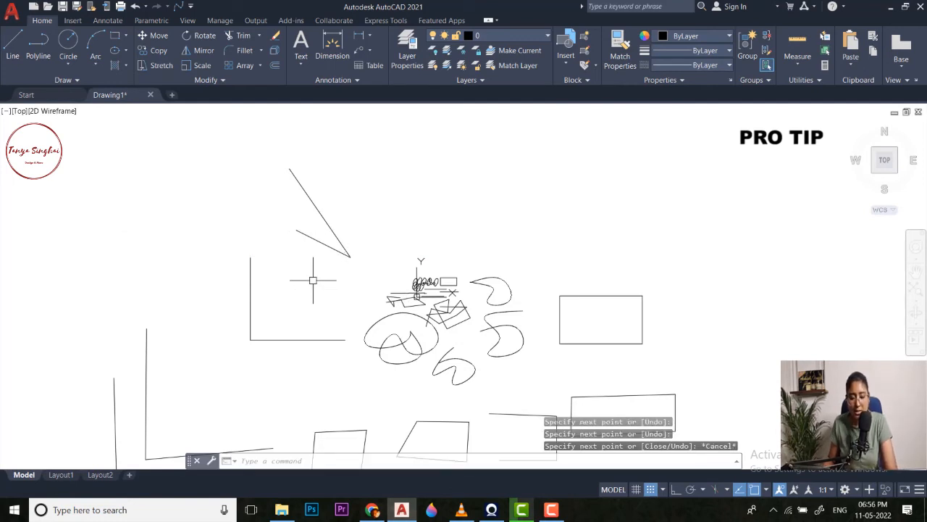
# - Turn Ortho mode on and draw an L of one vertical and one shorter horizontal line left of the slanted V
pyautogui.press('space')
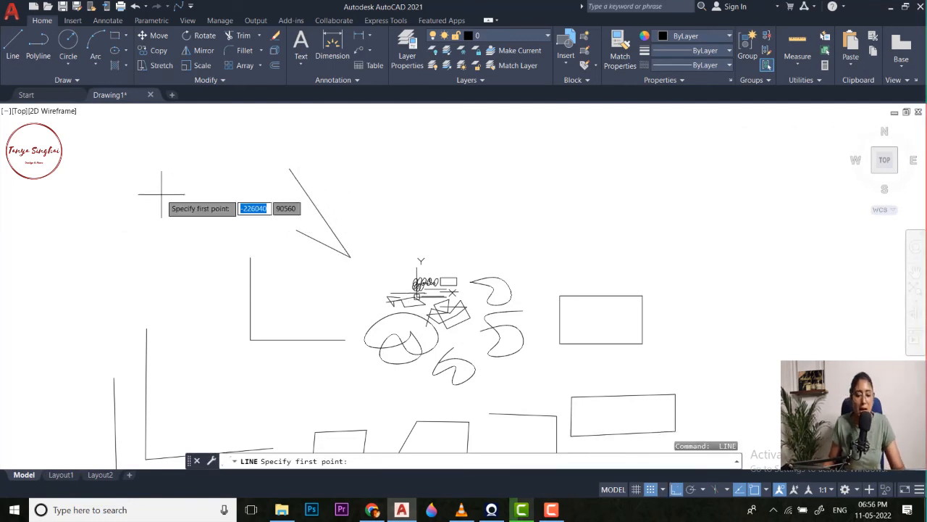
pyautogui.click(166, 182)
pyautogui.click(166, 276)
pyautogui.click(216, 276)
pyautogui.press('Escape')
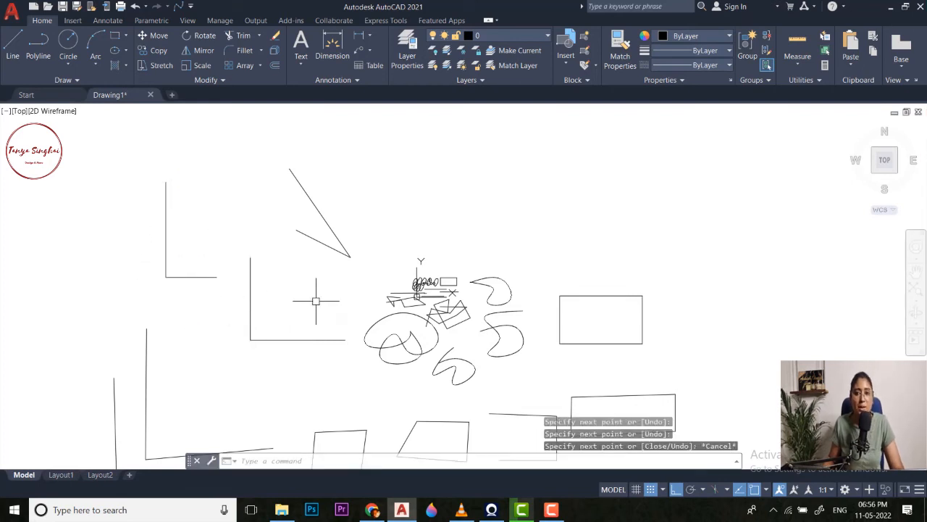
# - Draw a straight horizontal line with Ortho mode on, above and left of the newest L shape
pyautogui.moveTo(207, 270); pyautogui.dragTo(277, 257, button='middle')
pyautogui.scroll(-2, 242, 259)
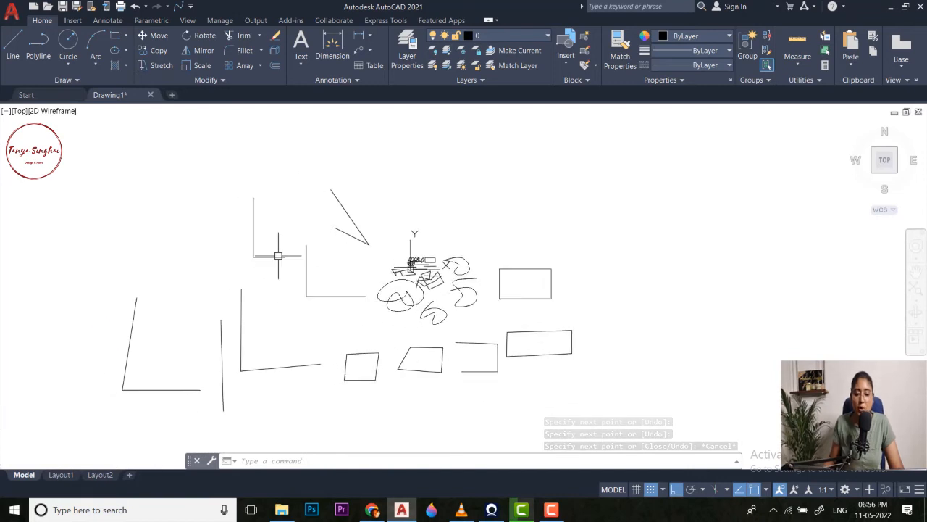
pyautogui.click(11, 49)
pyautogui.click(101, 184)
pyautogui.click(239, 184)
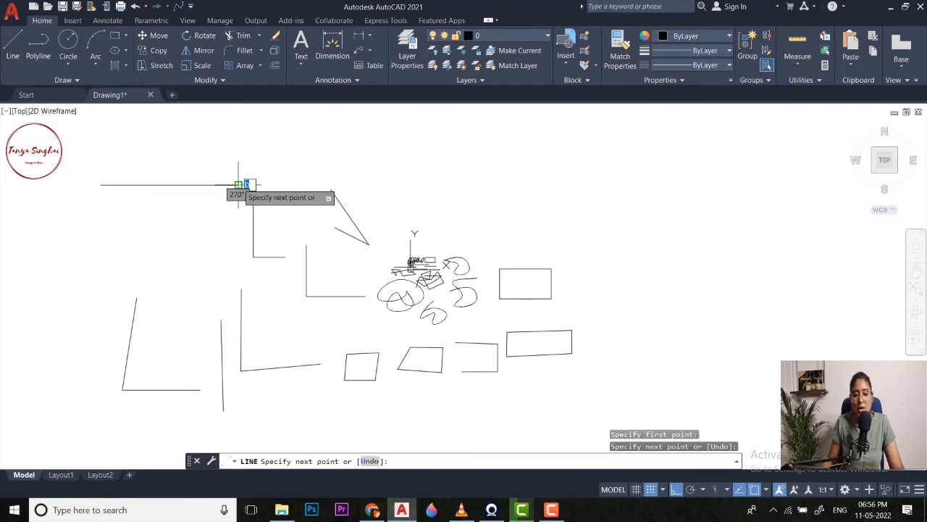
# - Draw a looping fit-point spline with Ortho mode on in the empty area above and right of the small rectangle
pyautogui.click(38, 49)
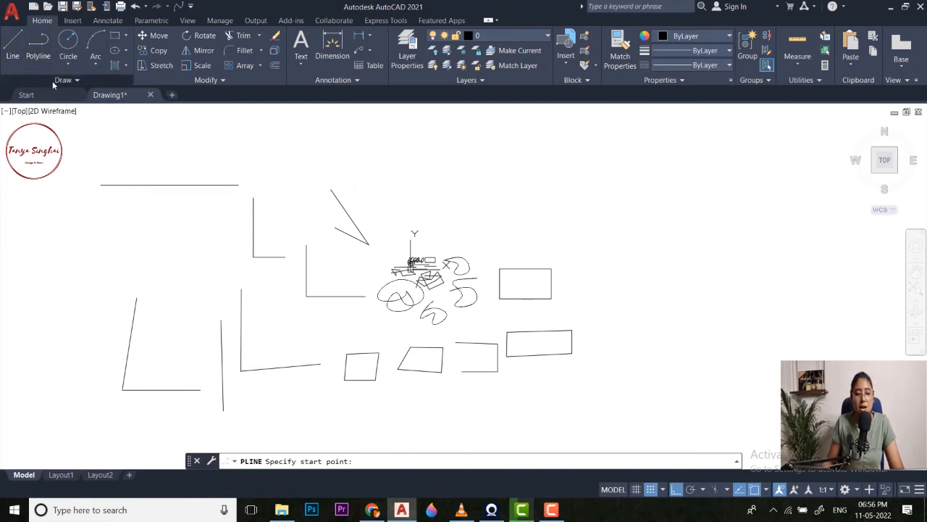
pyautogui.click(53, 82)
pyautogui.click(10, 104)
pyautogui.click(500, 193)
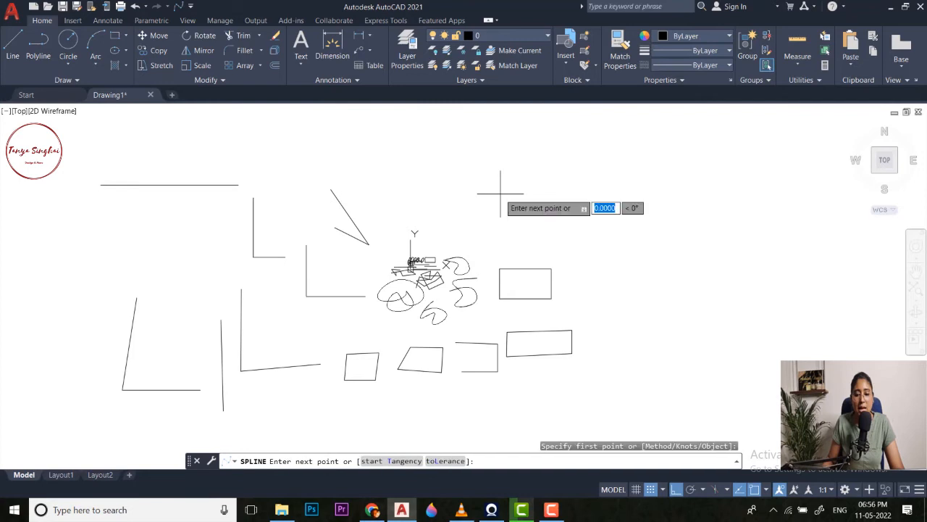
pyautogui.click(640, 184)
pyautogui.click(646, 243)
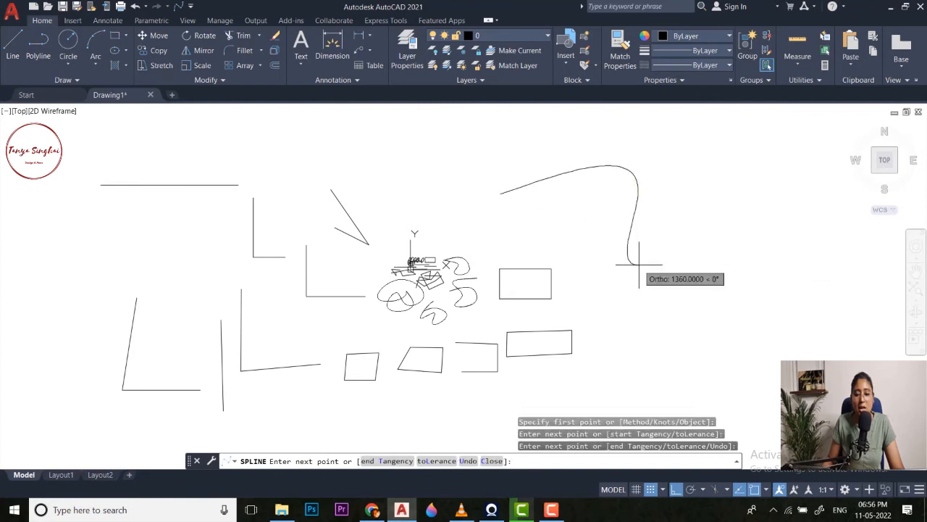
pyautogui.click(555, 233)
pyautogui.click(608, 170)
pyautogui.click(480, 128)
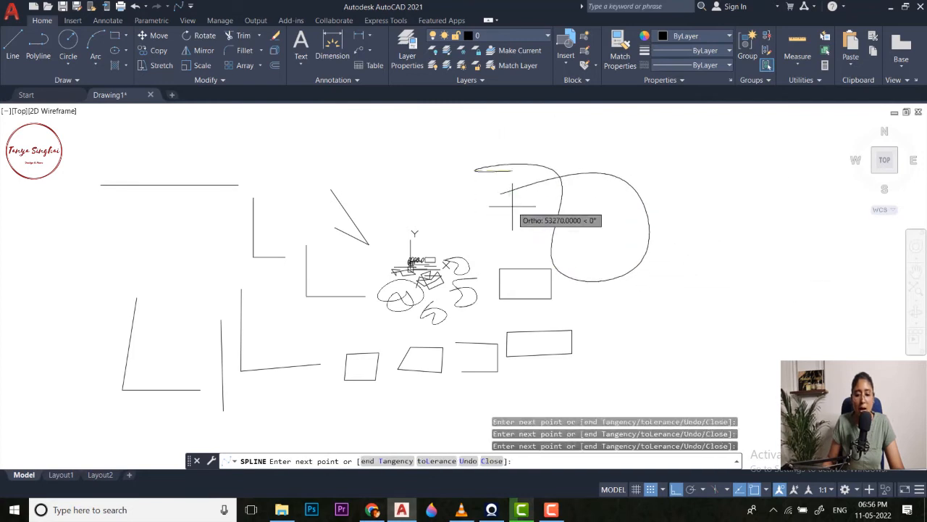
pyautogui.press('Return')
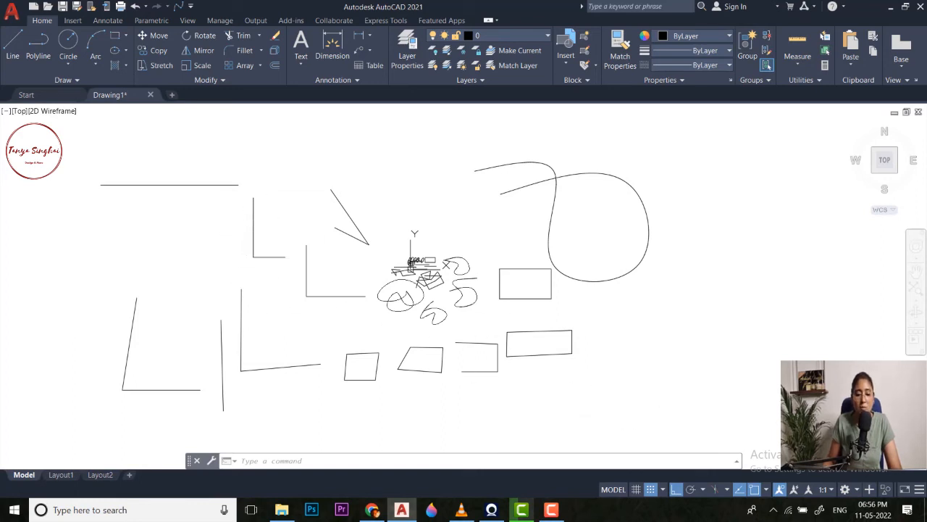
# - Draw a closed four-sided shape above the slanted V with Ortho mode on, snapping the last line to the starting endpoint
pyautogui.click(12, 45)
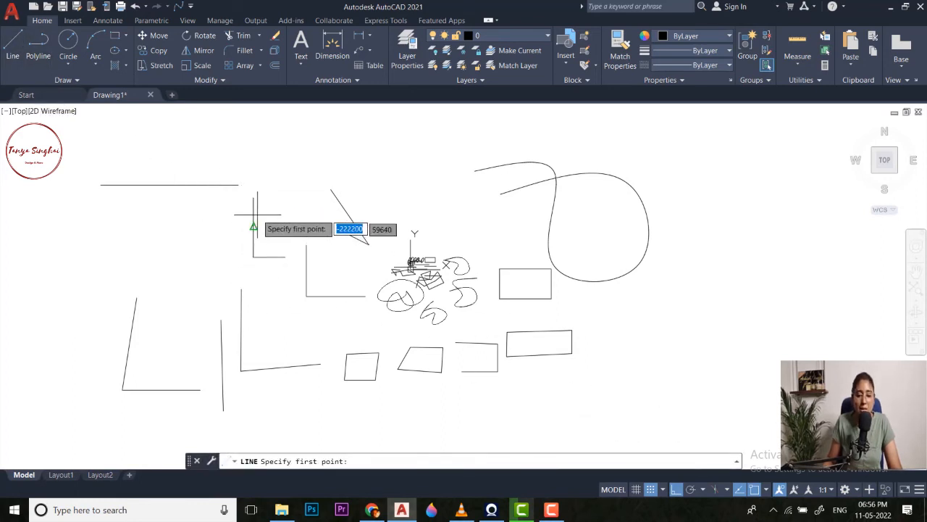
pyautogui.click(350, 138)
pyautogui.click(350, 192)
pyautogui.click(432, 192)
pyautogui.click(432, 143)
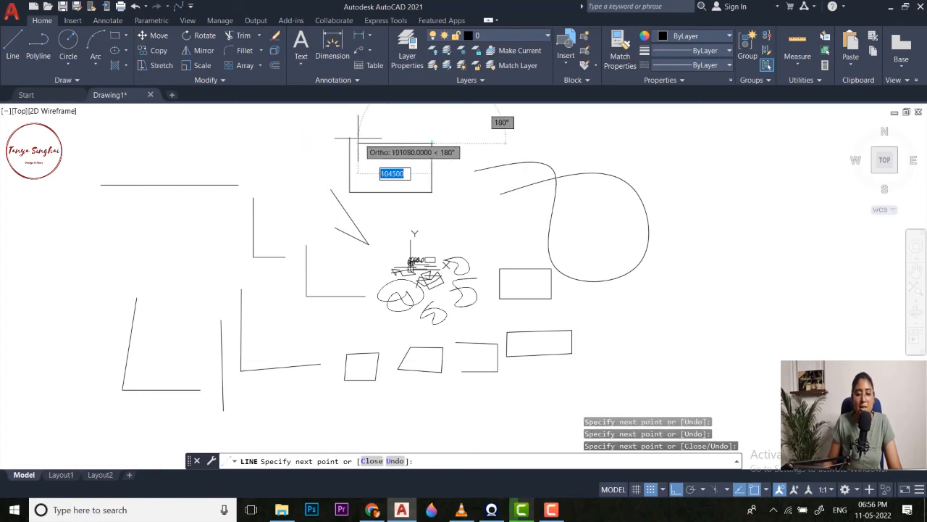
pyautogui.click(350, 137)
pyautogui.press('Escape')
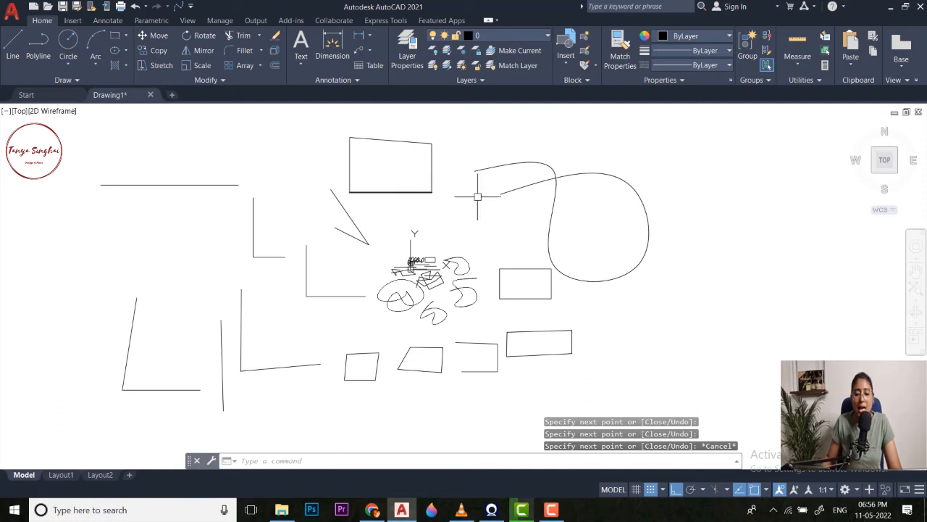
# - Draw four connected vertical and horizontal lines in a stepped shape with Ortho mode on, in the empty area right of all shapes
pyautogui.scroll(-2, 630, 233)
pyautogui.moveTo(631, 234); pyautogui.dragTo(479, 241, button='middle')
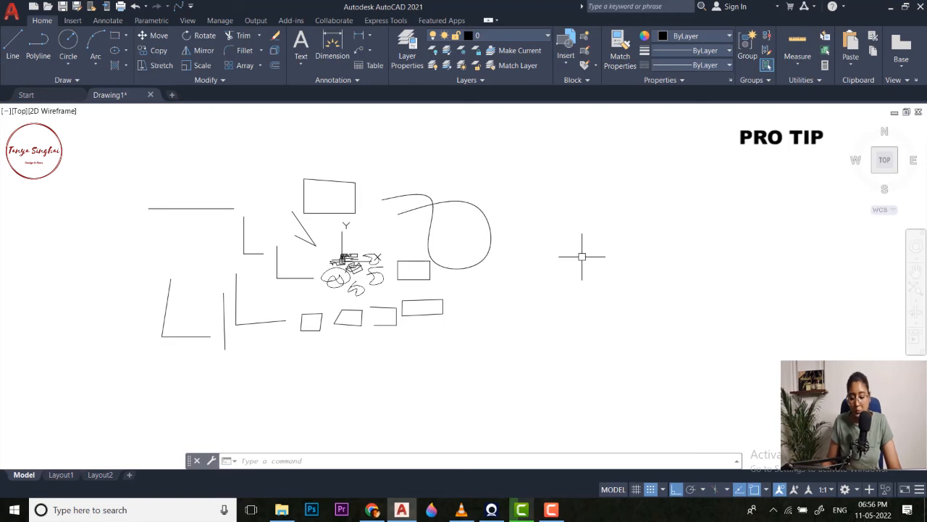
pyautogui.moveTo(582, 256); pyautogui.dragTo(574, 258, button='middle')
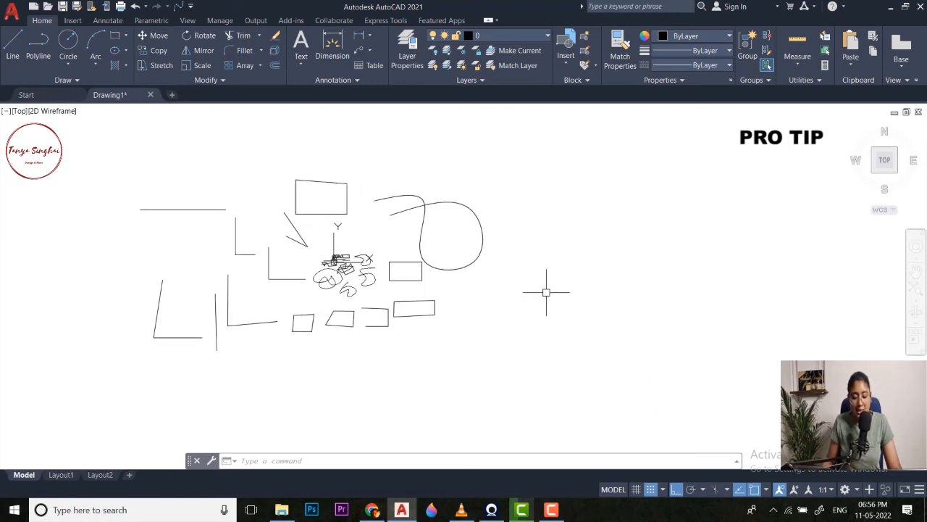
pyautogui.click(12, 47)
pyautogui.click(634, 207)
pyautogui.click(633, 282)
pyautogui.click(735, 281)
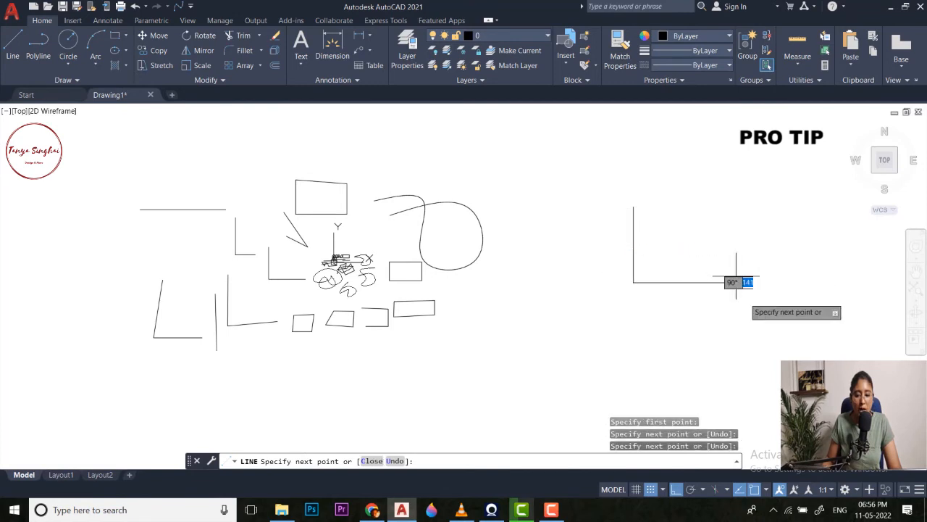
pyautogui.click(751, 351)
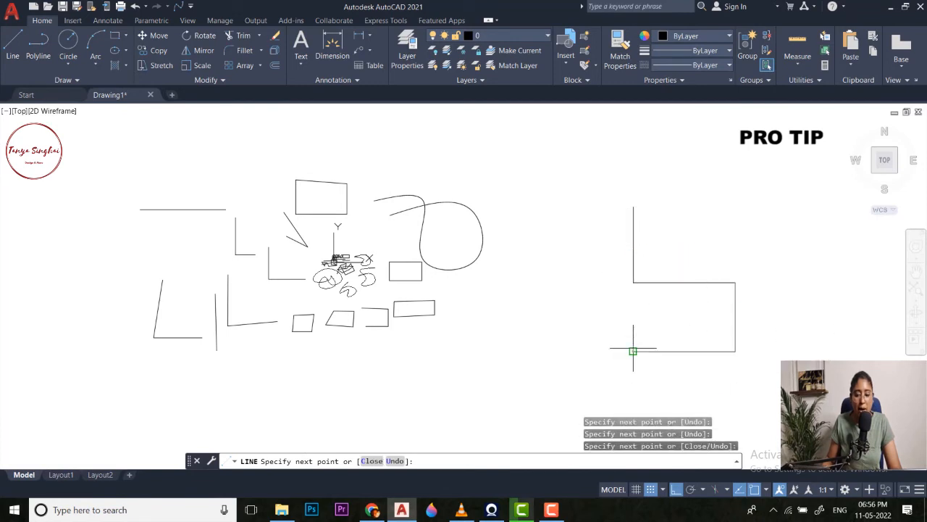
pyautogui.click(583, 352)
pyautogui.press('Escape')
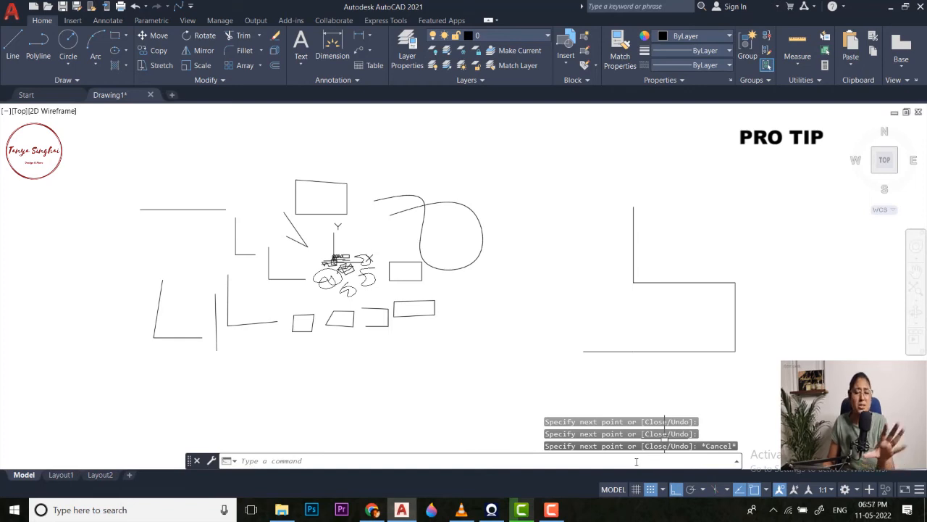
# - Start a line in the empty area left of all shapes and draw a segment slanting down to the right with Ortho turned off mid-command
pyautogui.moveTo(563, 354); pyautogui.dragTo(766, 341, button='middle')
pyautogui.moveTo(393, 272); pyautogui.dragTo(462, 286, button='middle')
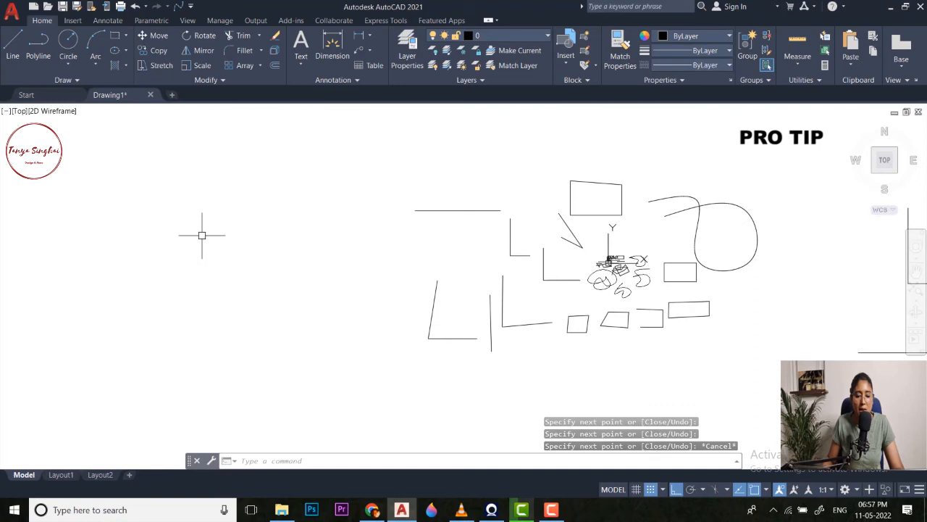
pyautogui.click(13, 45)
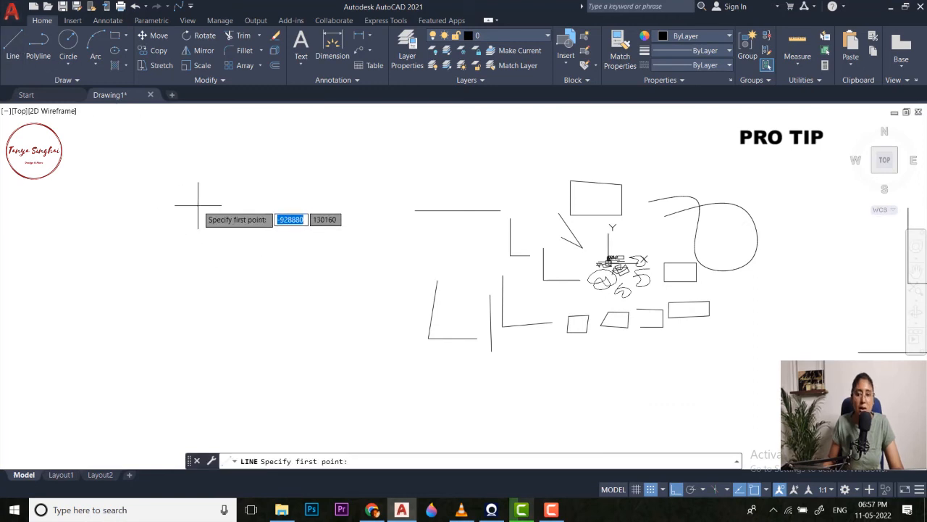
pyautogui.click(293, 198)
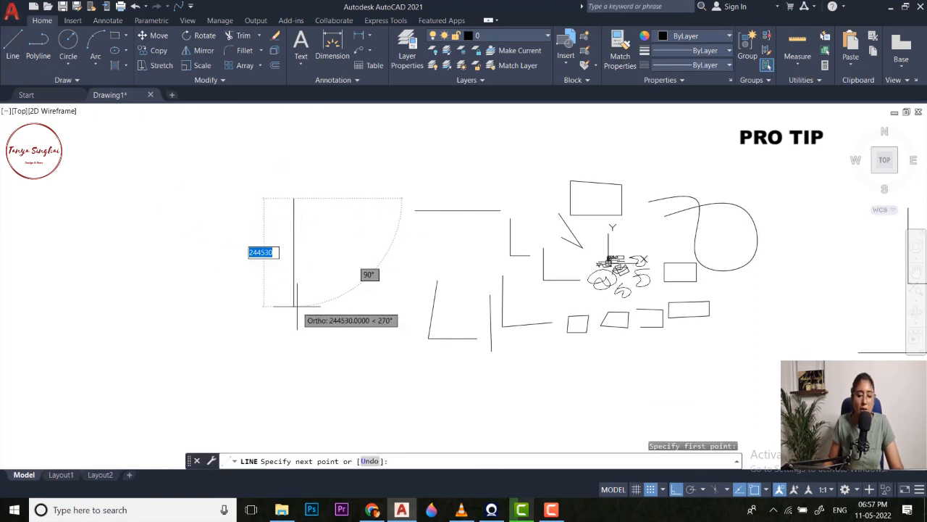
pyautogui.press('F8')
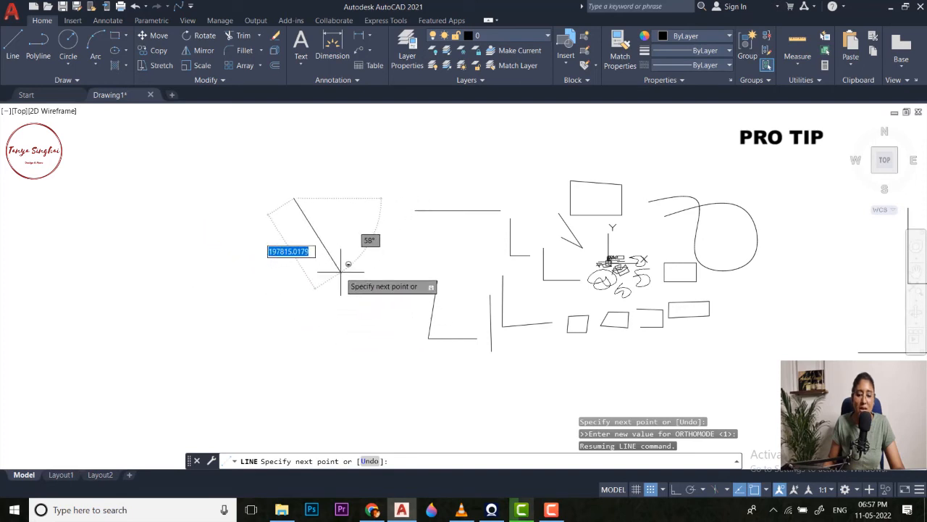
pyautogui.click(341, 272)
# - Turn Ortho back on and continue the line with a long horizontal segment leftward and a vertical segment downward
pyautogui.press('F8')
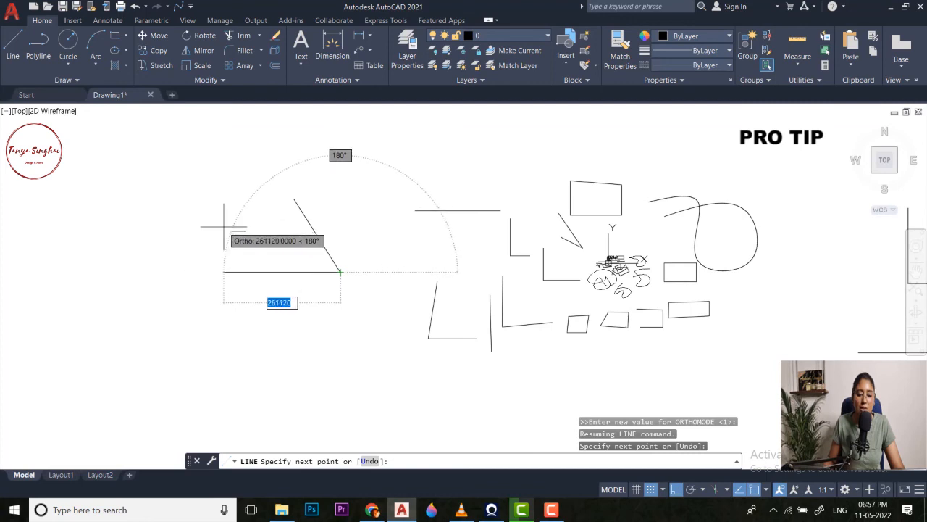
pyautogui.click(173, 300)
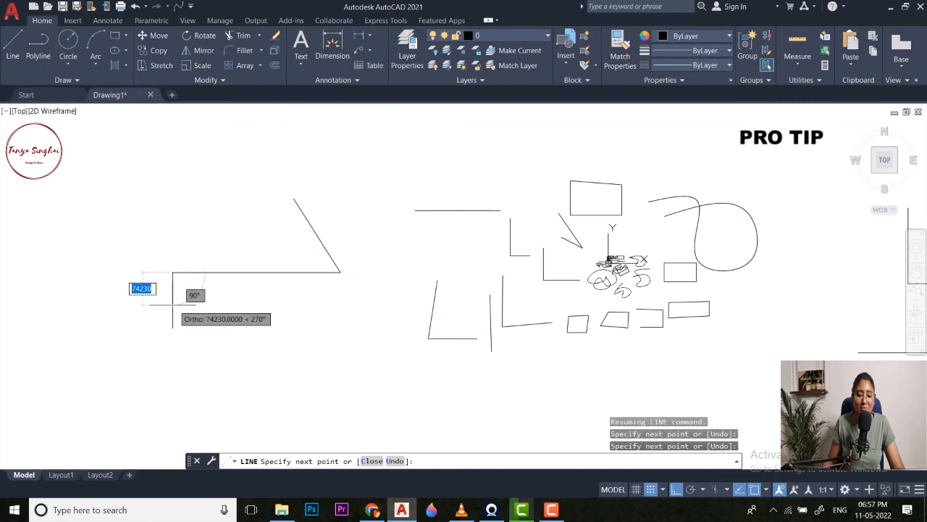
pyautogui.click(203, 368)
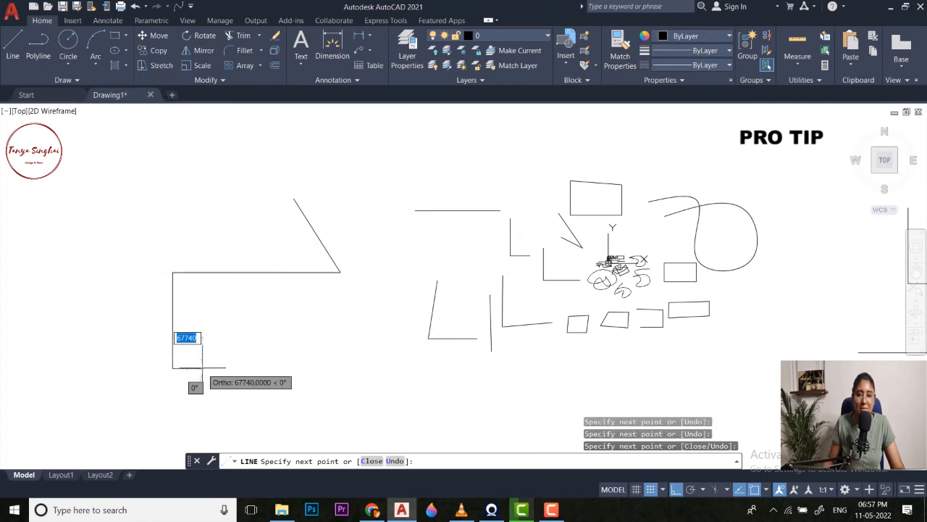
# - Extend the line with a segment slanting up to the right with Ortho off, followed by a vertical segment downward with Ortho on
pyautogui.press('F8')
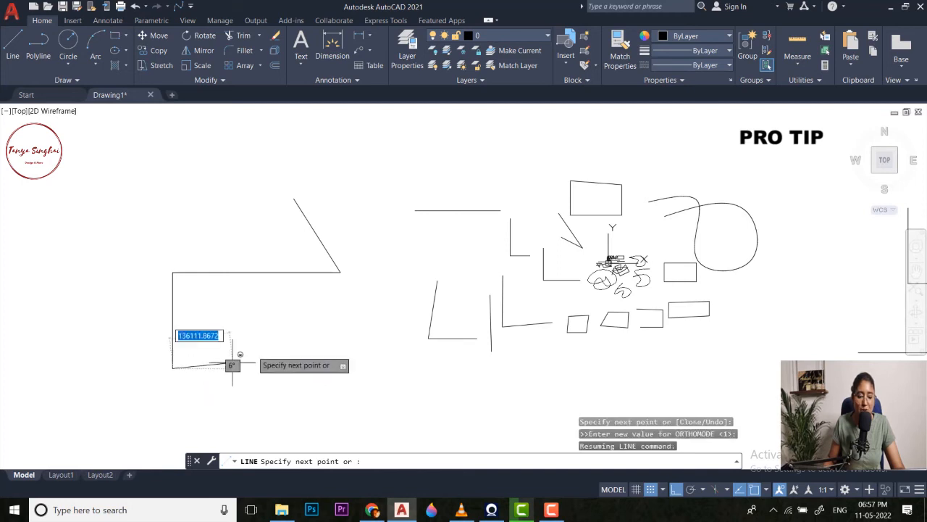
pyautogui.click(322, 313)
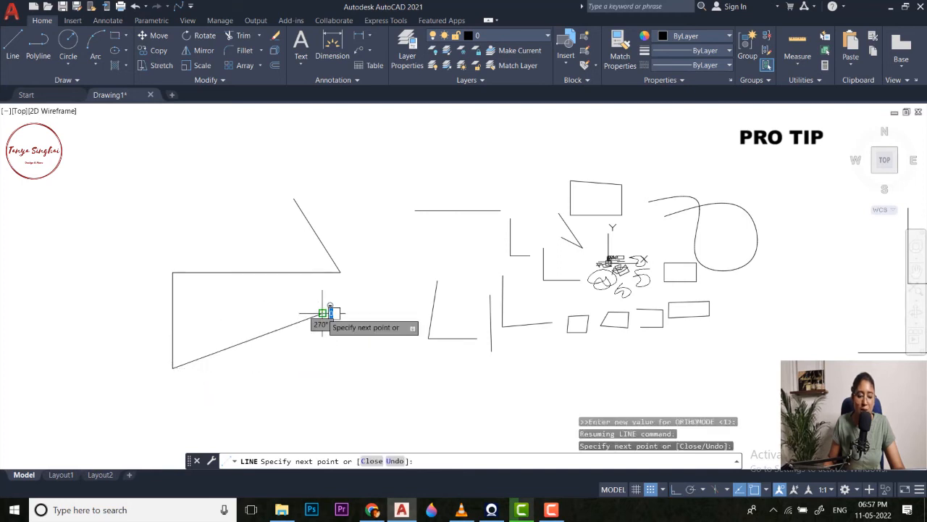
pyautogui.press('F8')
pyautogui.moveTo(322, 313); pyautogui.dragTo(338, 241, button='middle')
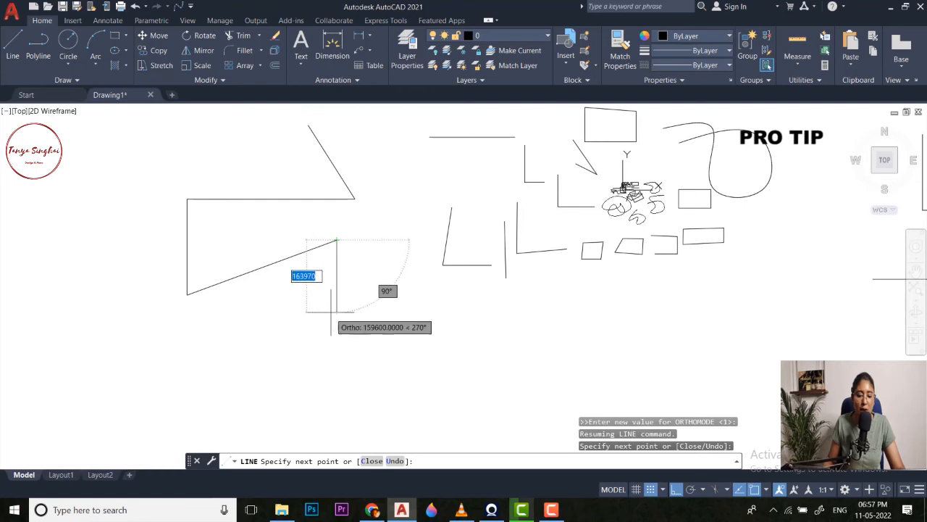
pyautogui.click(336, 353)
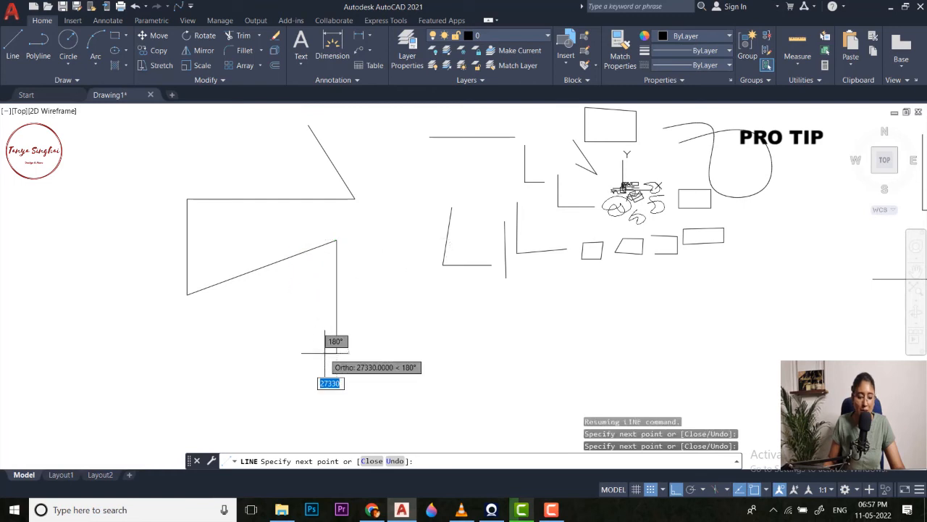
# - Add a segment slanting up to the left with Ortho off and finish with a long horizontal segment leftward with Ortho on
pyautogui.press('F8')
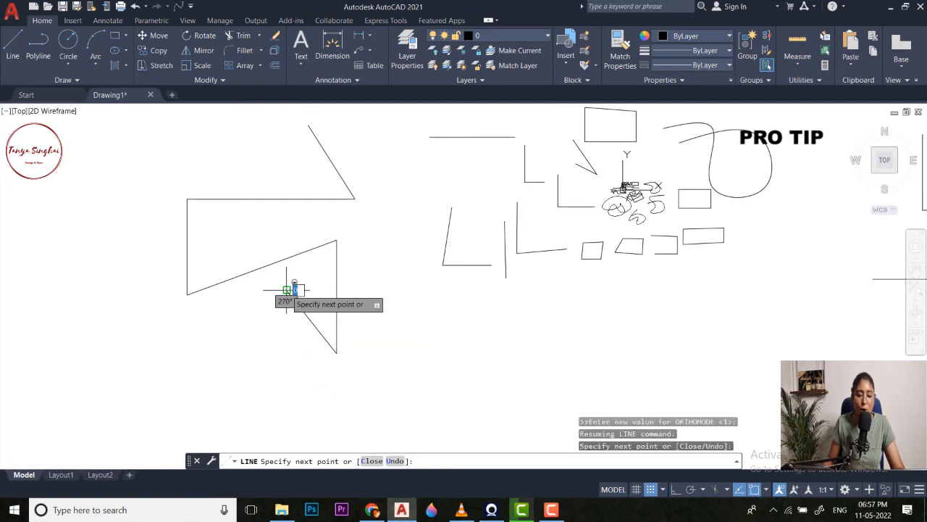
pyautogui.click(287, 290)
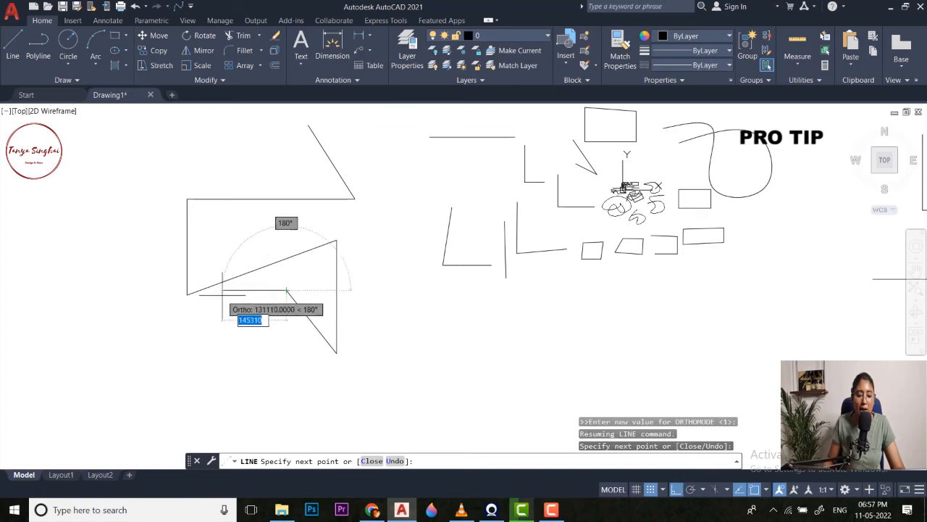
pyautogui.click(102, 290)
pyautogui.press('Escape')
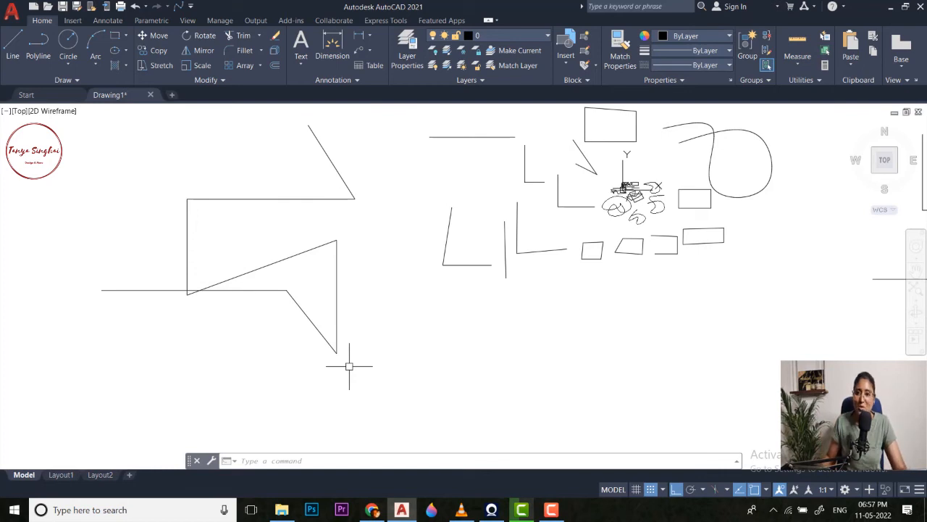
# - Draw a rectangle about 376240 by 298640 in the empty area below the existing shapes
pyautogui.scroll(-2, 359, 259)
pyautogui.moveTo(359, 260); pyautogui.dragTo(296, 273, button='middle')
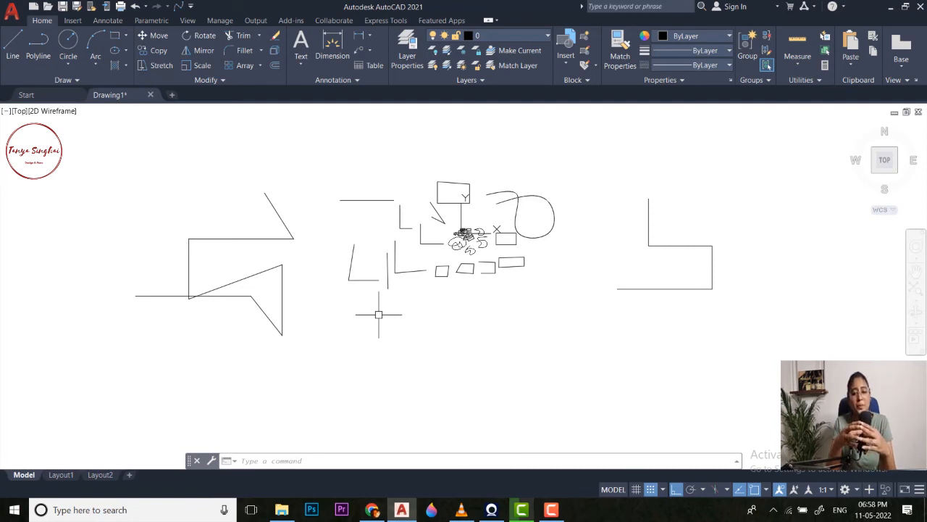
pyautogui.scroll(-3, 449, 311)
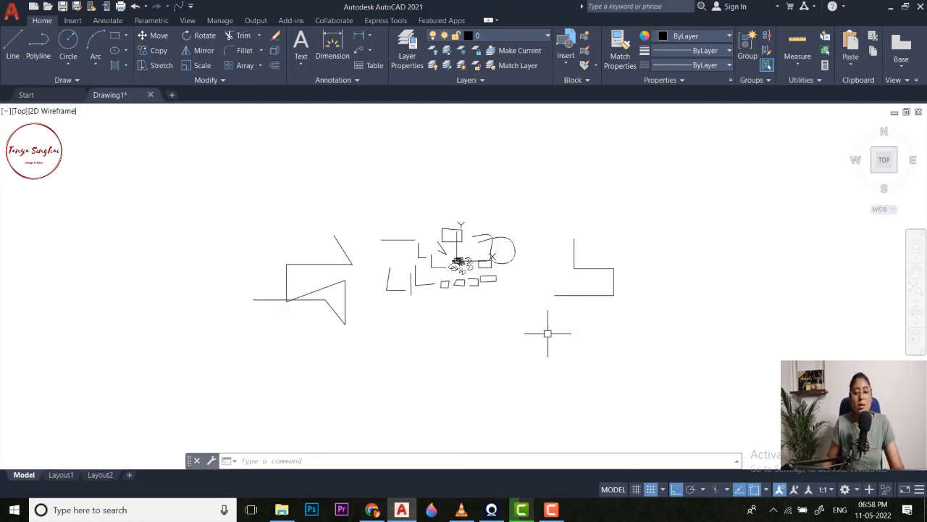
pyautogui.scroll(-3, 321, 329)
pyautogui.scroll(2, 302, 294)
pyautogui.moveTo(333, 304); pyautogui.dragTo(547, 255, button='middle')
pyautogui.scroll(2, 482, 277)
pyautogui.moveTo(377, 316)
pyautogui.mouseDown(button='middle')
pyautogui.moveTo(401, 277)
pyautogui.moveTo(367, 251)
pyautogui.mouseUp(button='middle')
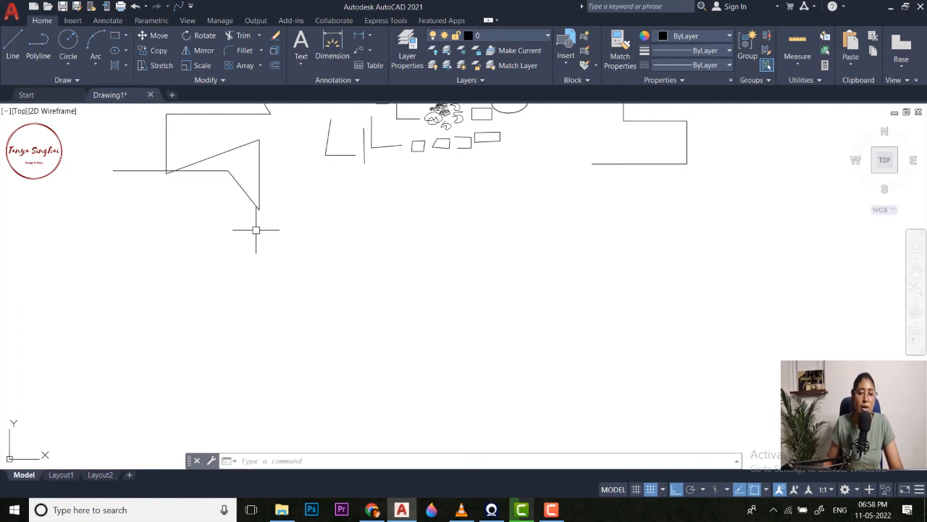
pyautogui.click(114, 38)
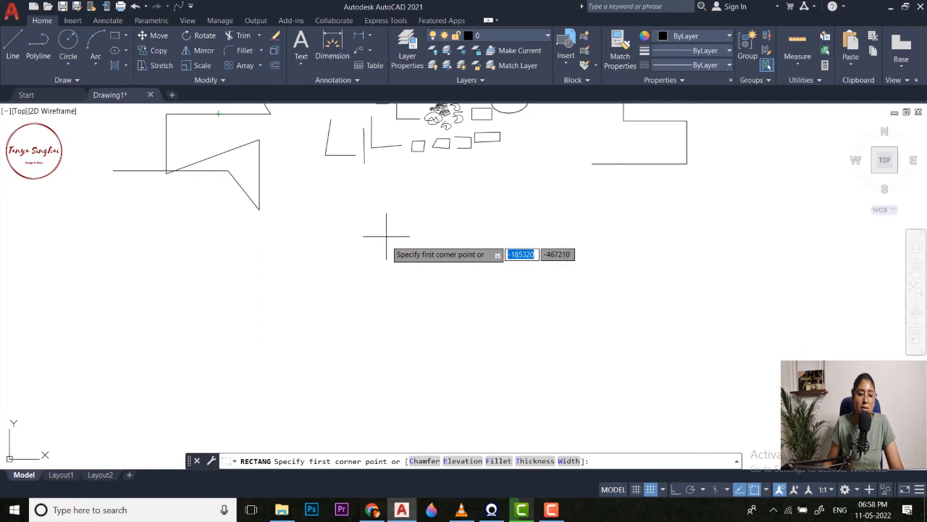
pyautogui.click(406, 268)
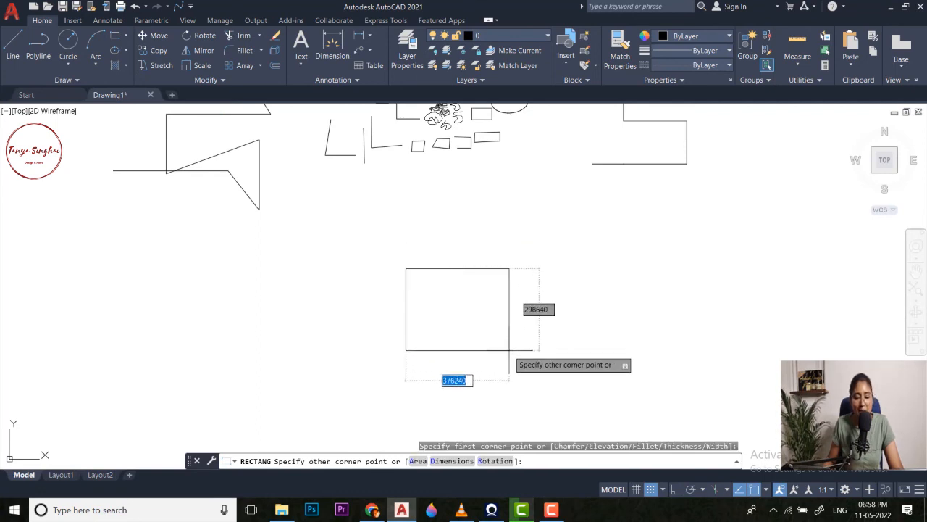
pyautogui.click(509, 350)
# - Copy the new rectangle diagonally down to the right with Ortho off, from a base point inside it to its lower-right corner
pyautogui.moveTo(631, 385)
pyautogui.mouseDown(button='middle')
pyautogui.moveTo(613, 376)
pyautogui.moveTo(596, 346)
pyautogui.mouseUp(button='middle')
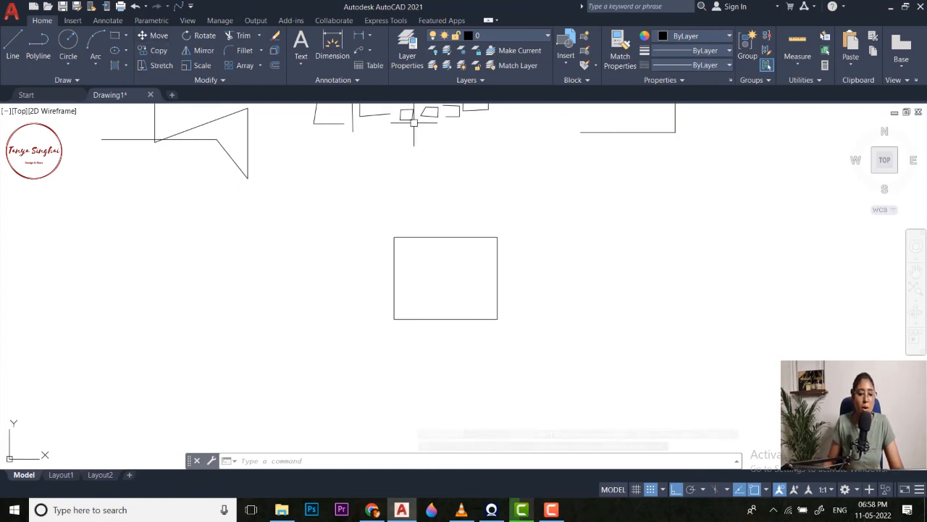
pyautogui.click(419, 258)
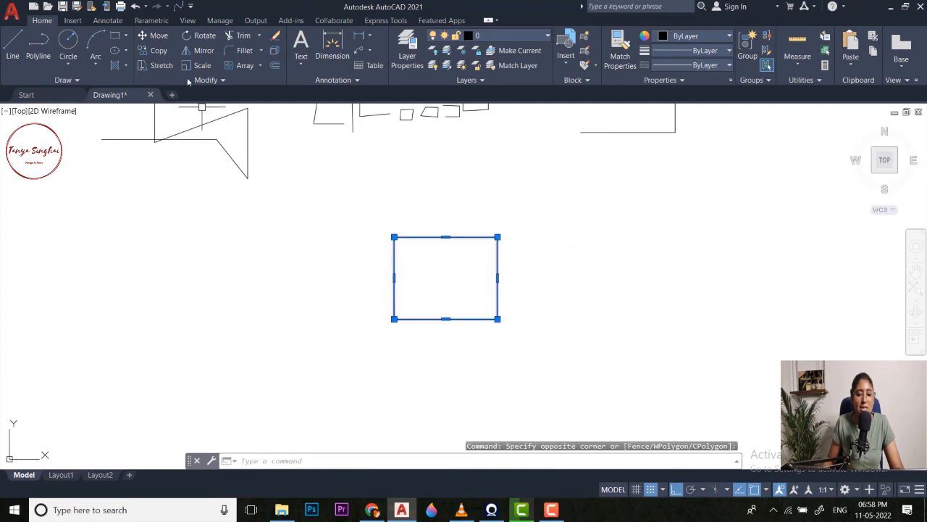
pyautogui.click(159, 50)
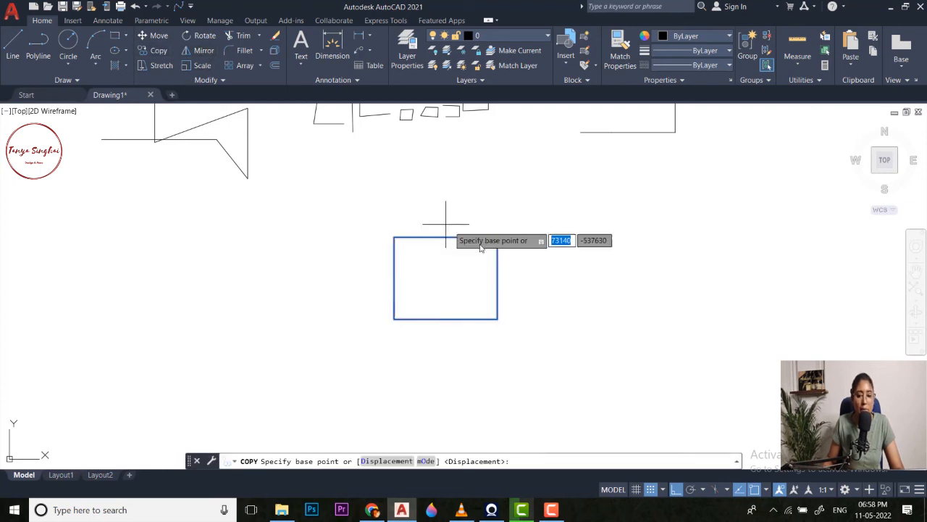
pyautogui.moveTo(453, 273); pyautogui.dragTo(430, 216, button='middle')
pyautogui.click(434, 216)
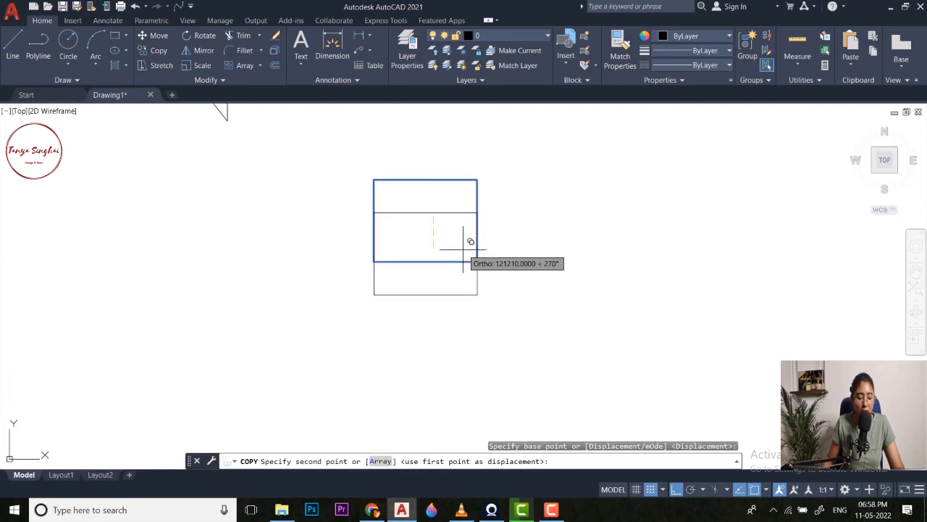
pyautogui.press('F8')
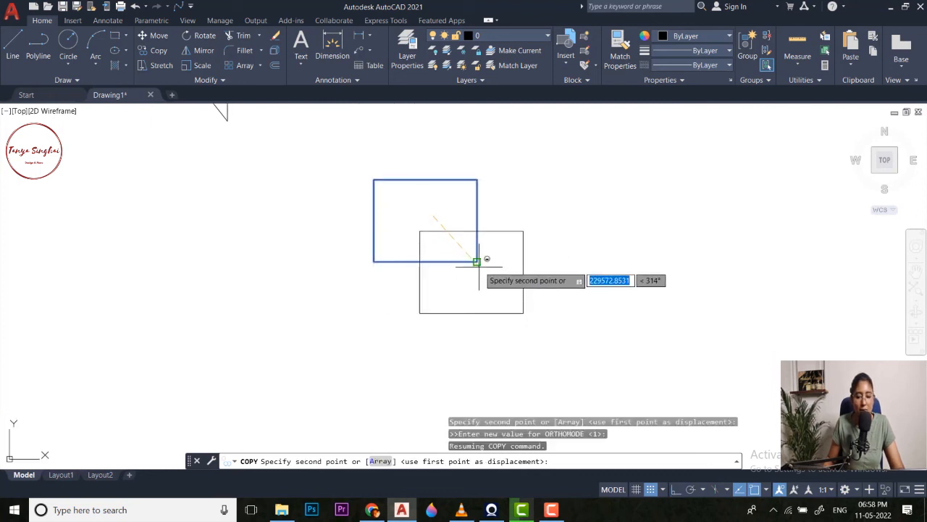
pyautogui.click(478, 259)
pyautogui.press('Escape')
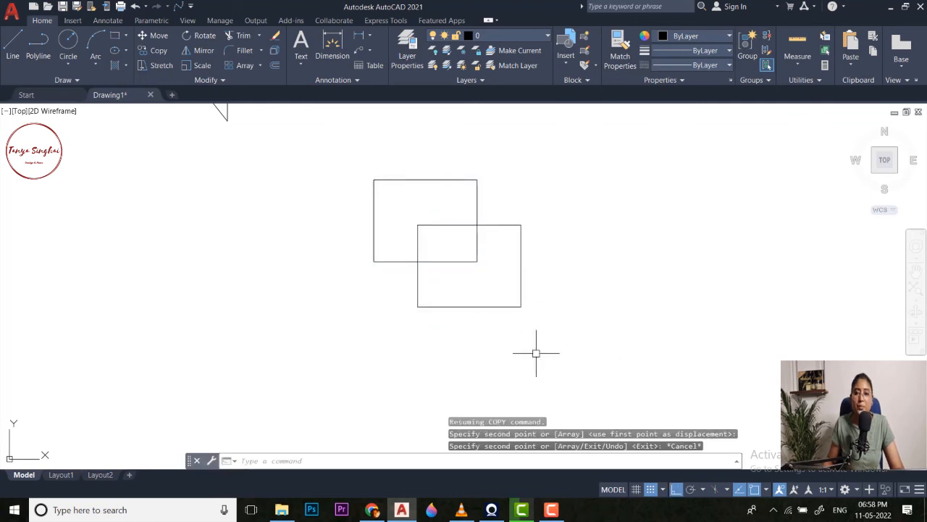
# - With Ortho on, draw a line joining the upper-right corners of the two overlapping rectangles using endpoint snaps
pyautogui.click(12, 46)
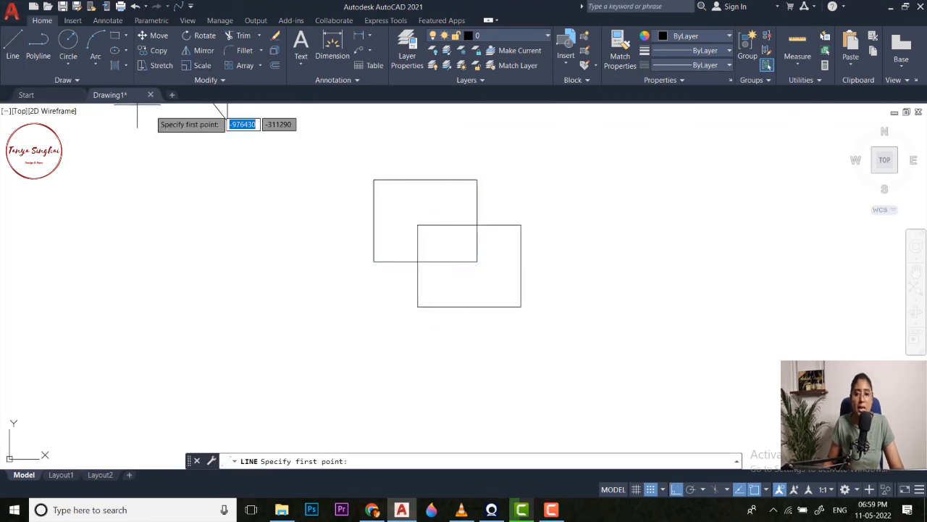
pyautogui.click(476, 180)
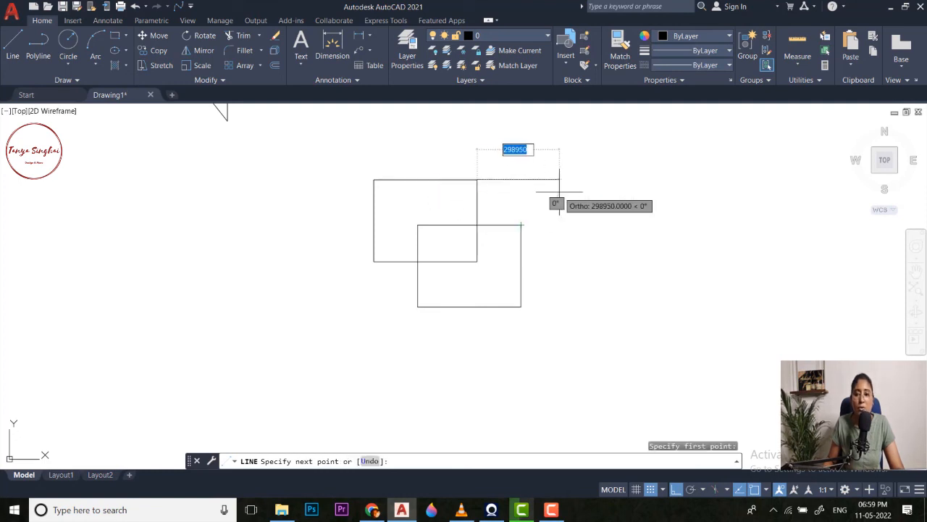
pyautogui.click(521, 225)
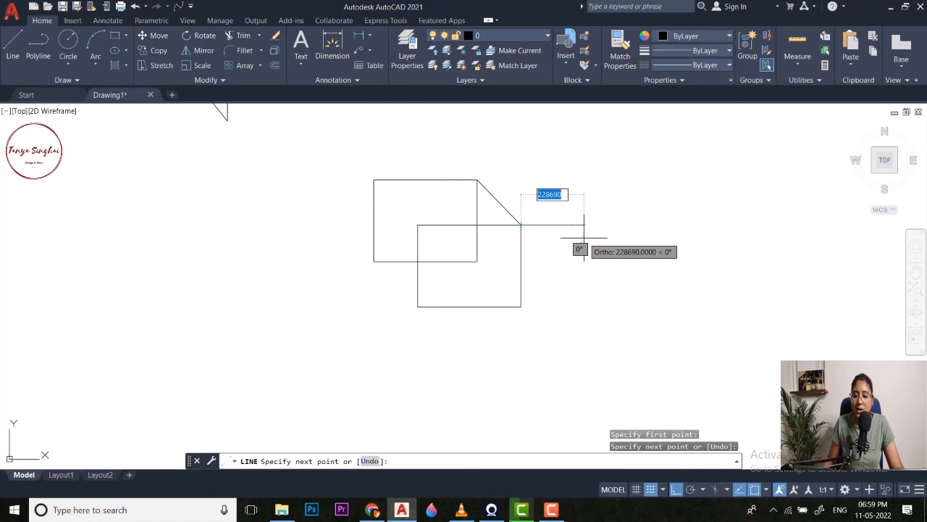
pyautogui.press('Return')
# - Draw a line joining the upper-left corners of the two rectangles by snapping to their endpoints
pyautogui.press('Return')
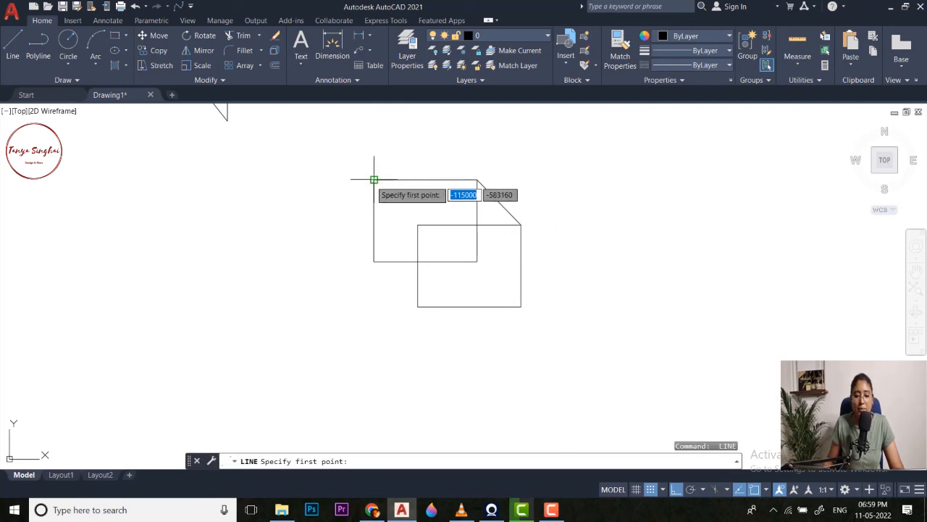
pyautogui.click(374, 179)
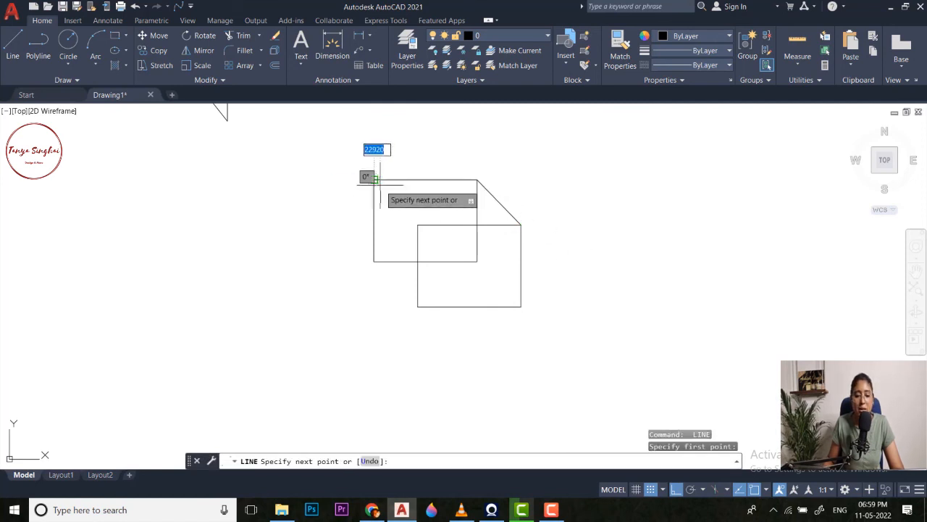
pyautogui.click(417, 224)
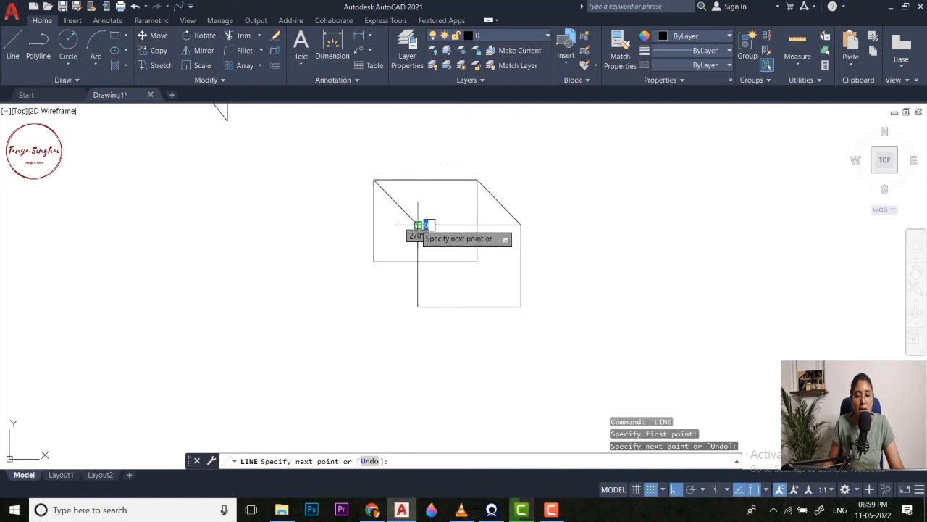
pyautogui.press('Return')
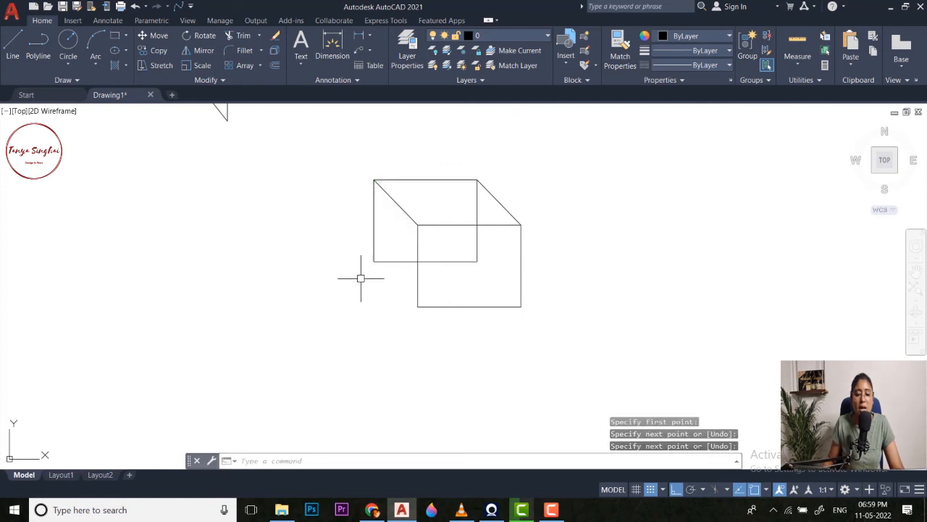
# - Draw a line joining the lower-left corners of the two rectangles by snapping to their endpoints
pyautogui.press('Return')
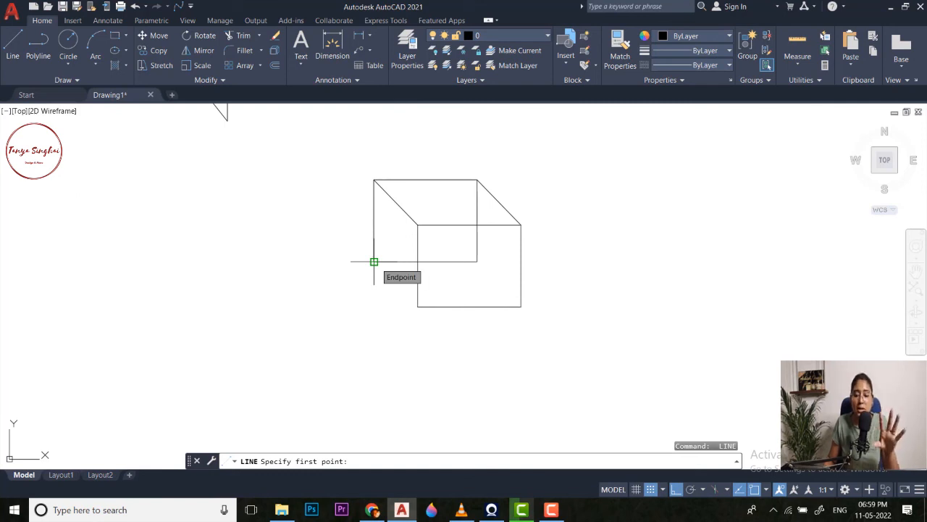
pyautogui.click(373, 262)
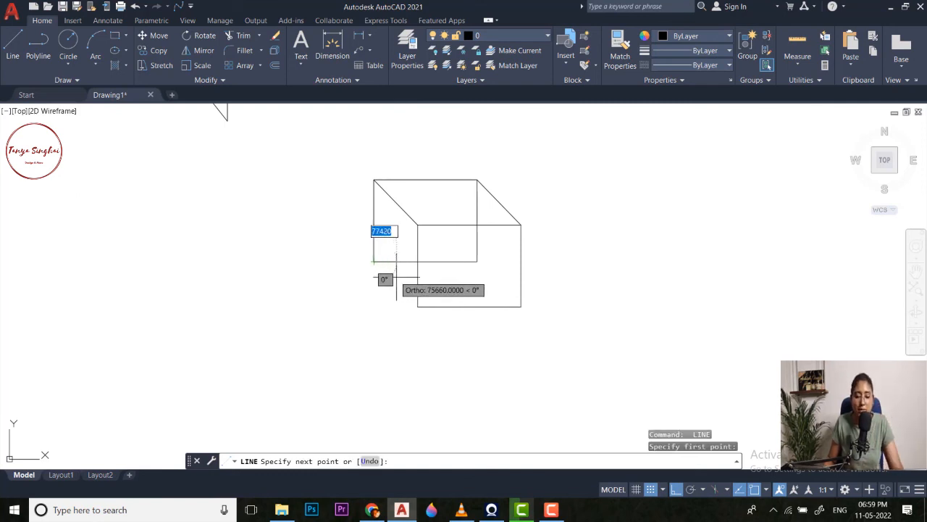
pyautogui.click(417, 305)
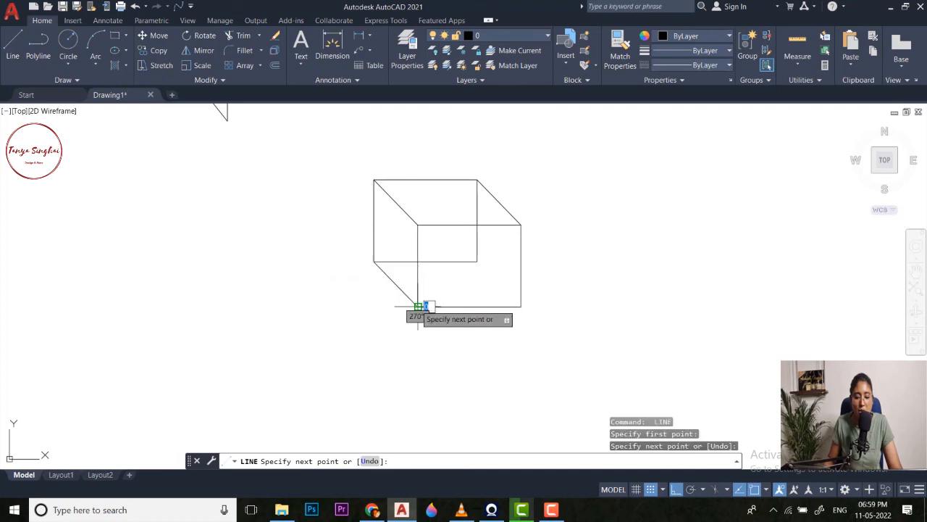
# - Draw a line joining the lower-right corners of the two rectangles by snapping to their endpoints
pyautogui.press('Escape')
pyautogui.press('Return')
pyautogui.click(477, 261)
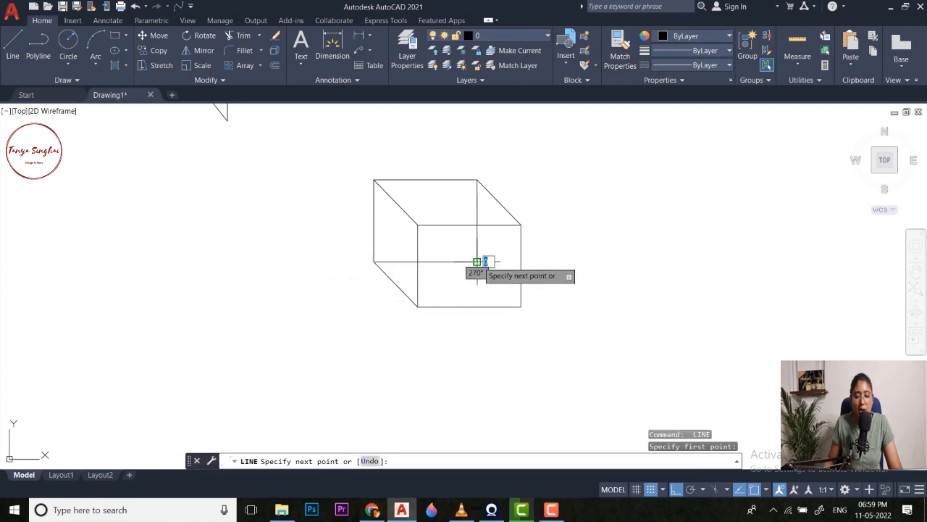
pyautogui.click(521, 306)
pyautogui.press('Escape')
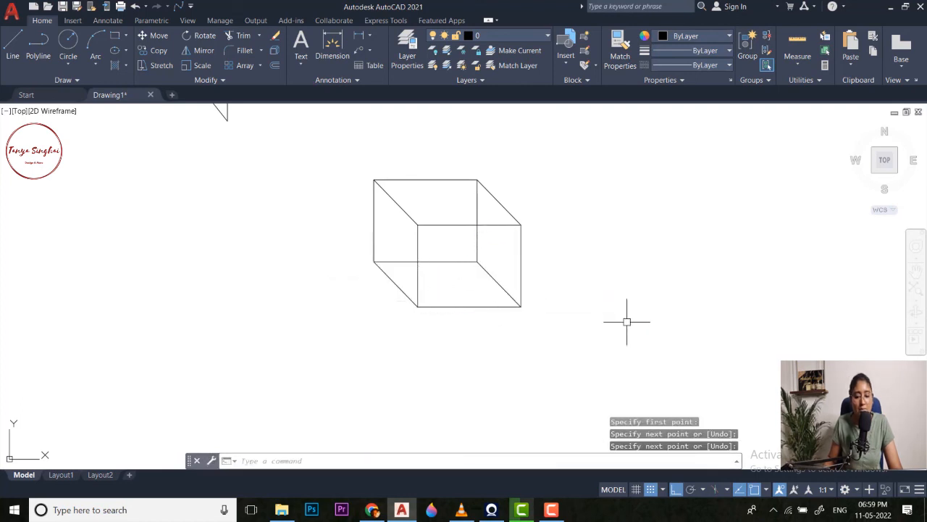
# - Examine the wireframe box alongside the earlier practice shapes, and inspect its connecting edges up close
pyautogui.moveTo(489, 328); pyautogui.dragTo(505, 309, button='middle')
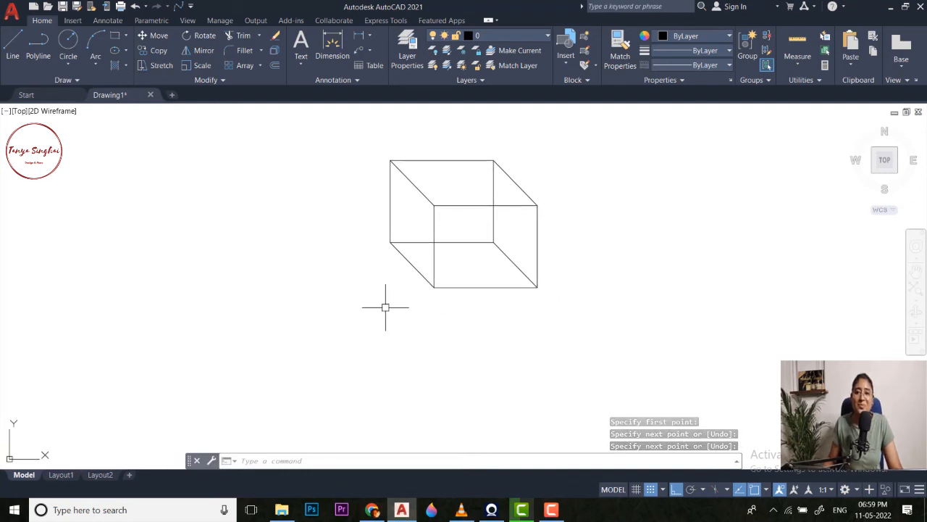
pyautogui.scroll(-2, 432, 301)
pyautogui.moveTo(474, 317); pyautogui.dragTo(502, 302, button='middle')
pyautogui.scroll(-2, 501, 302)
pyautogui.scroll(2, 455, 232)
pyautogui.moveTo(455, 232); pyautogui.dragTo(418, 279, button='middle')
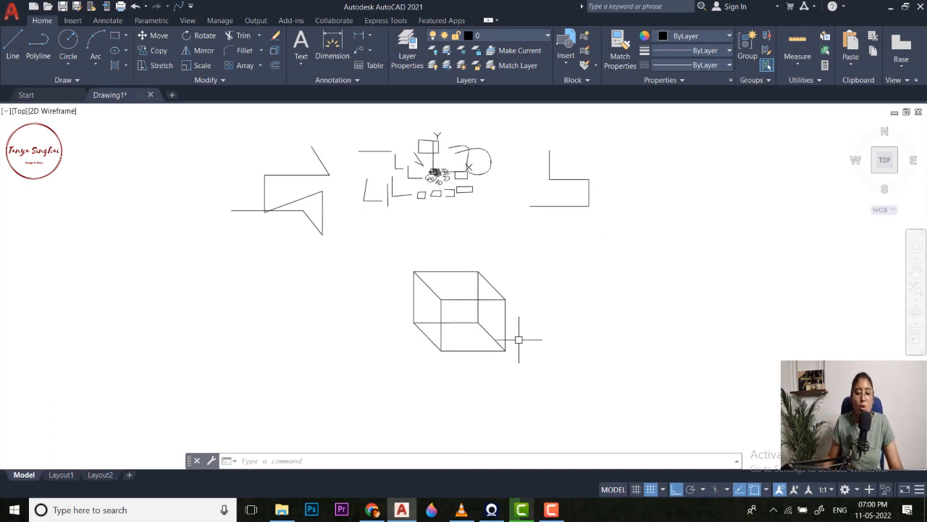
pyautogui.scroll(5, 519, 339)
pyautogui.moveTo(519, 339); pyautogui.dragTo(570, 345, button='middle')
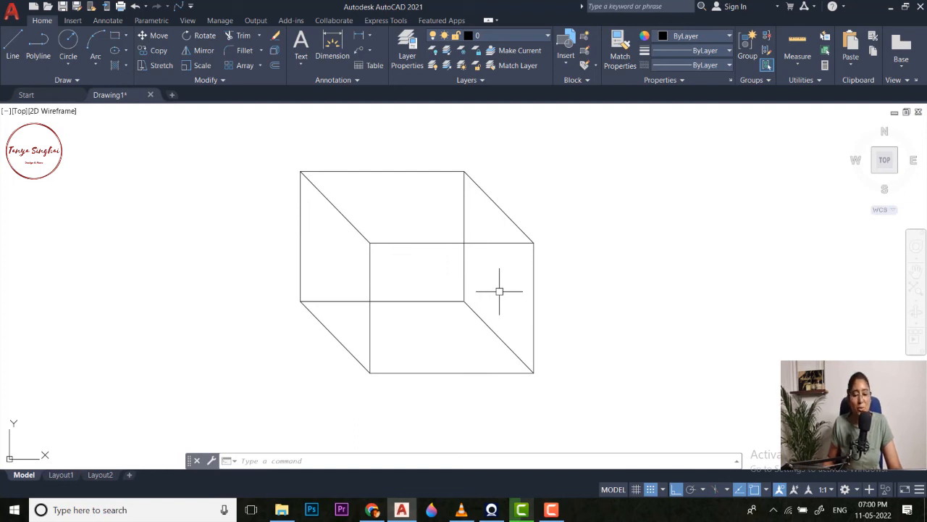
pyautogui.moveTo(430, 290); pyautogui.dragTo(385, 319, button='middle')
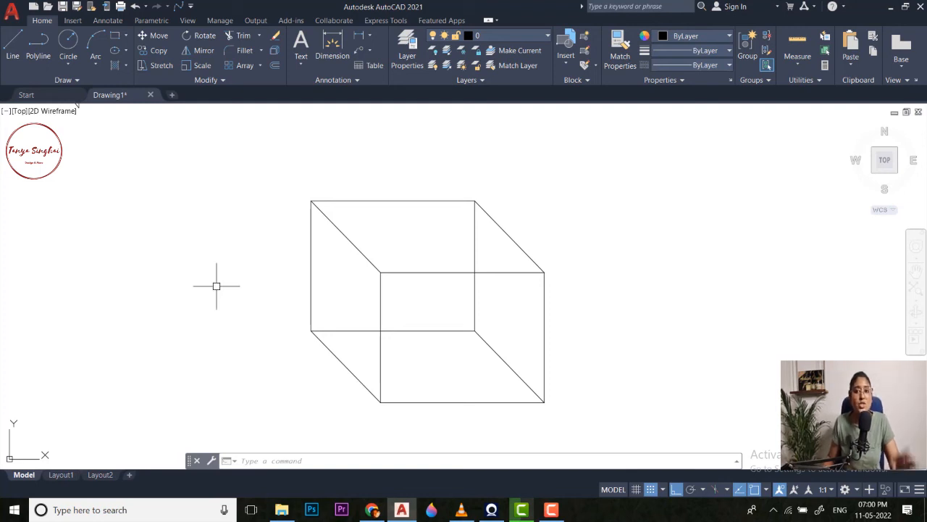
pyautogui.moveTo(236, 309); pyautogui.dragTo(249, 295, button='middle')
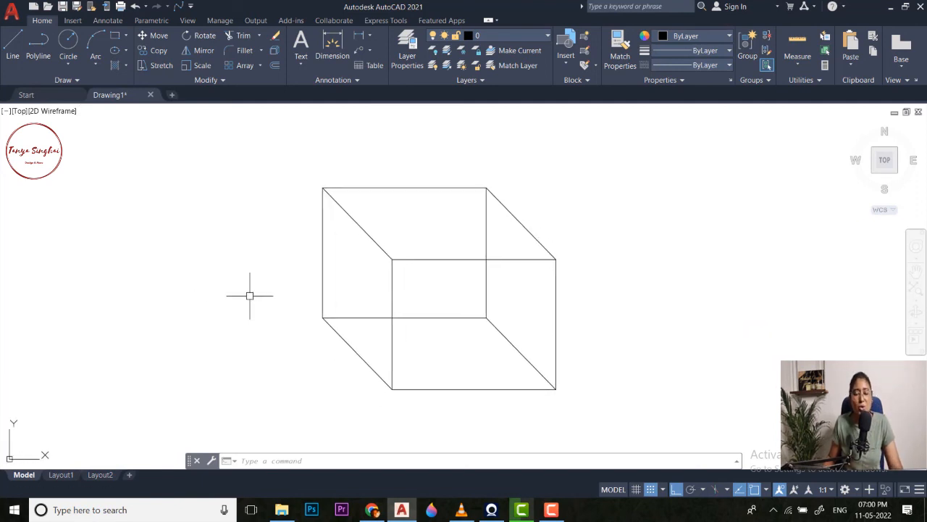